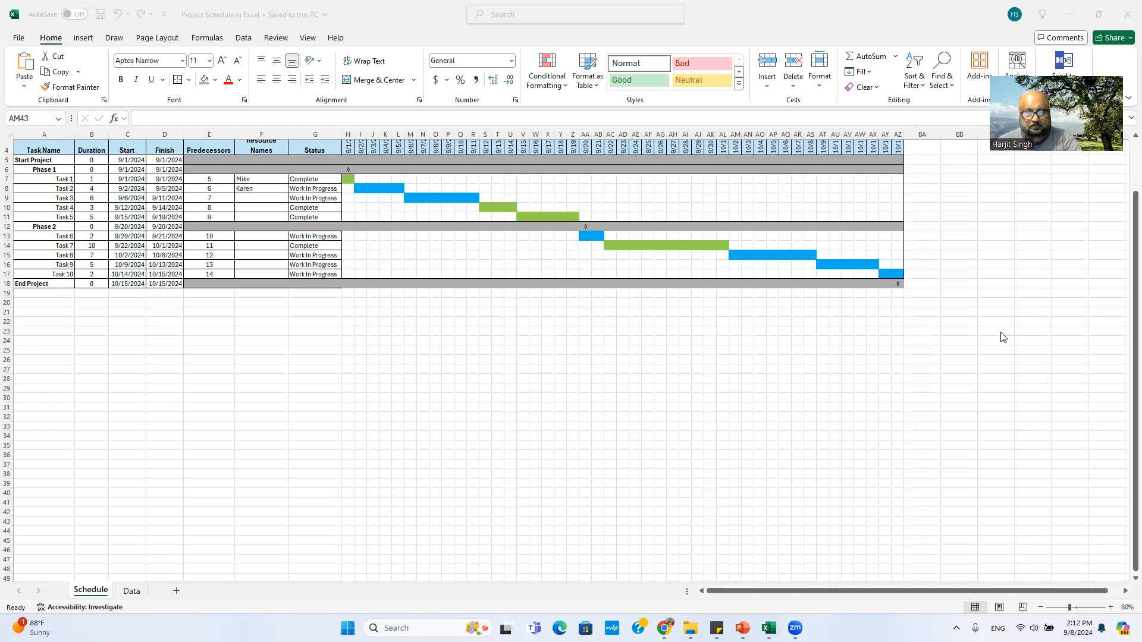
Step: Scroll up to show the Project ABC title and timeline date headers in rows 1–3
{"action": "scroll", "coordinate": [966, 382], "scroll_direction": "up", "scroll_amount": 1}
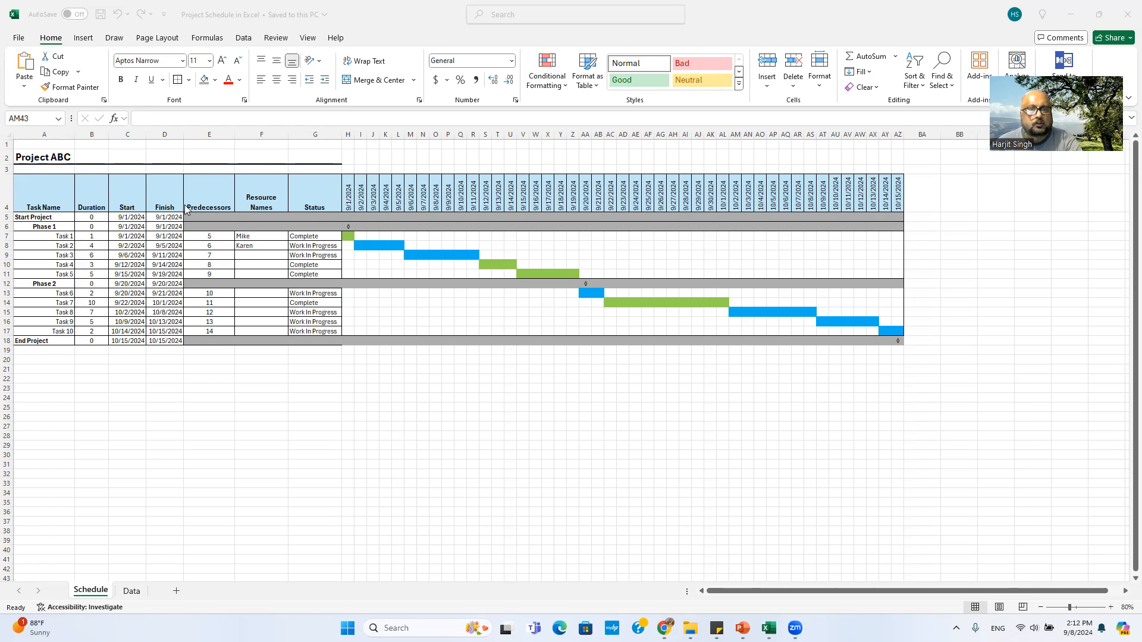
{"action": "left_click", "coordinate": [35, 158]}
{"action": "left_click", "coordinate": [35, 157]}
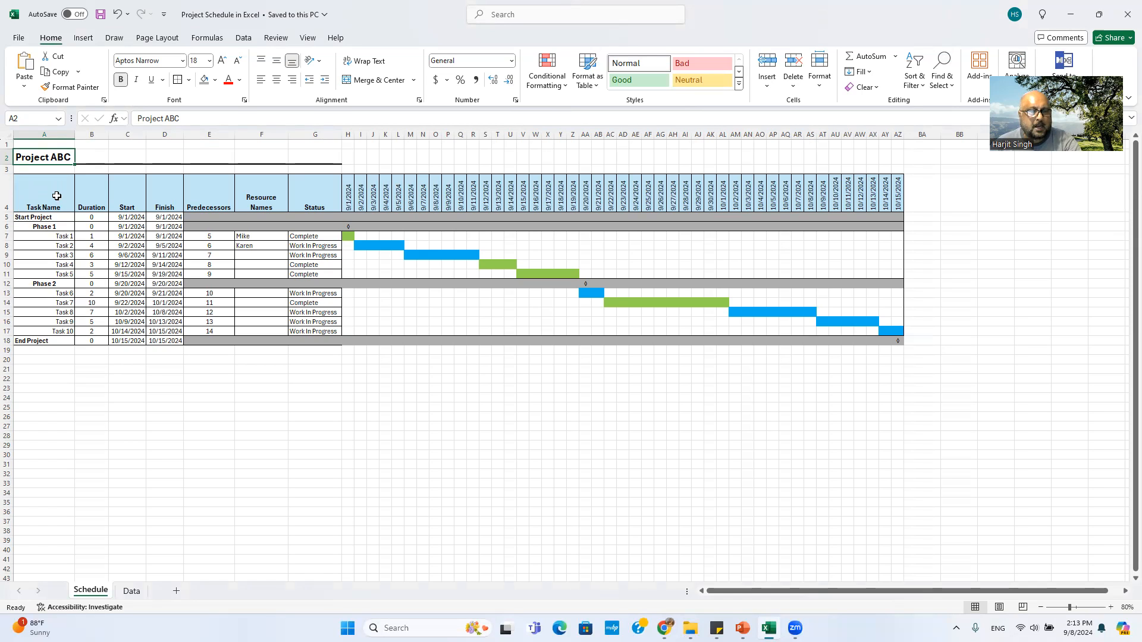
{"action": "left_click", "coordinate": [306, 196]}
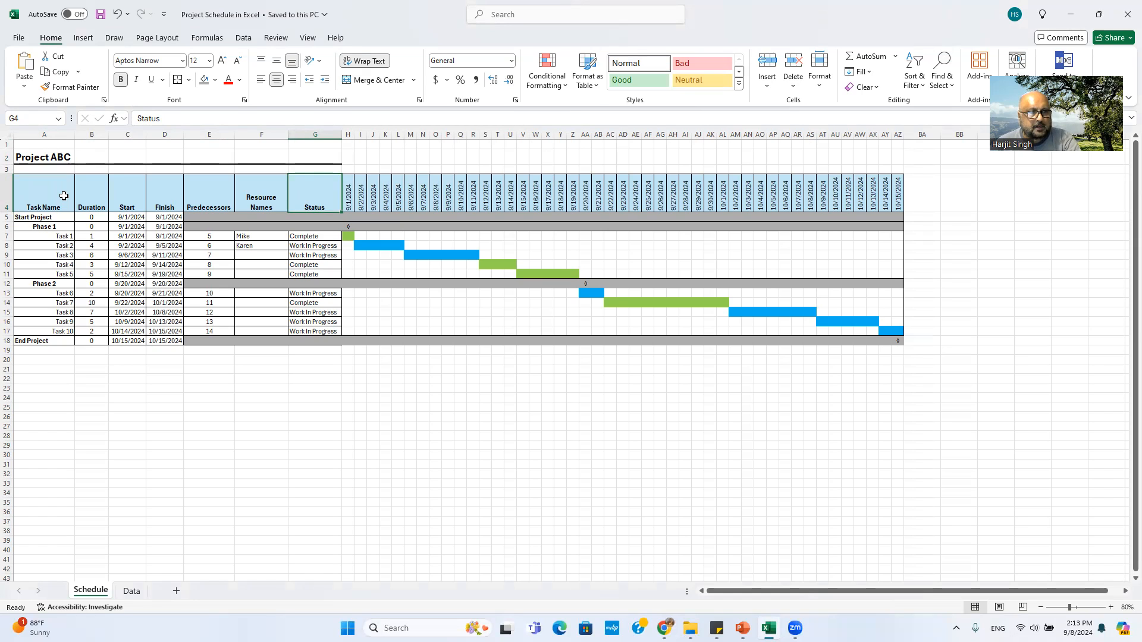
{"action": "left_click", "coordinate": [46, 194]}
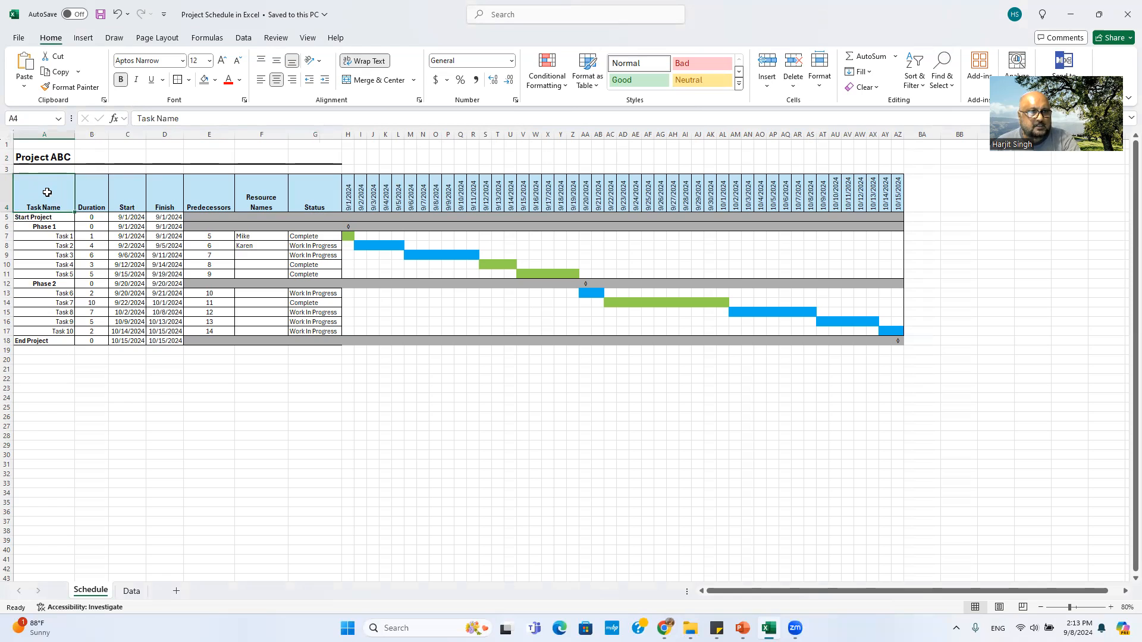
{"action": "left_click", "coordinate": [88, 190]}
{"action": "left_click", "coordinate": [124, 191]}
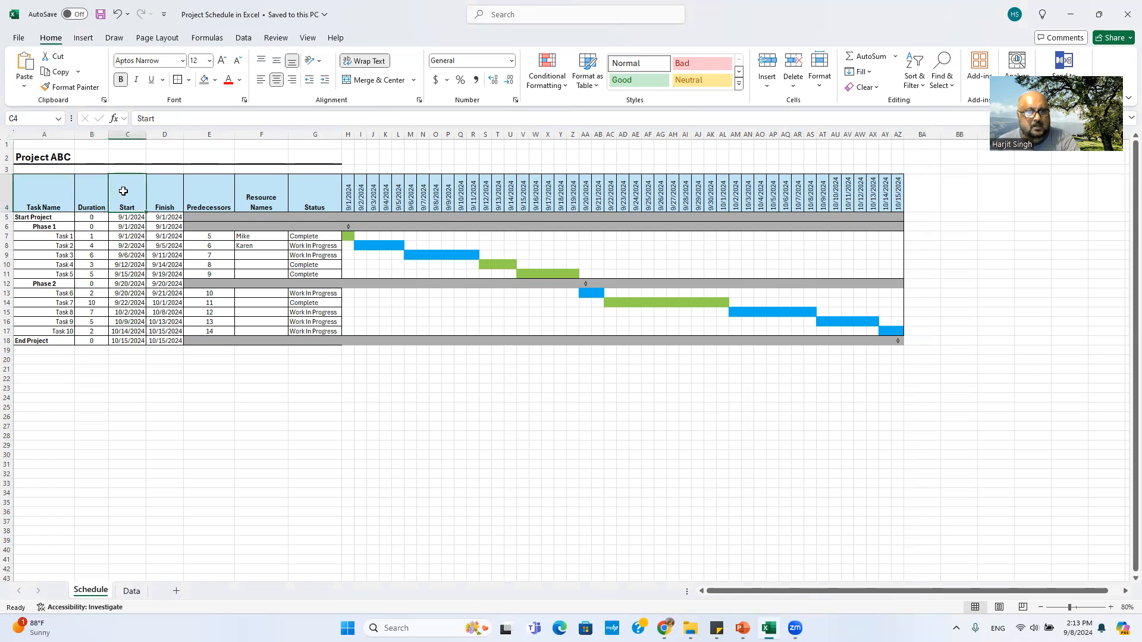
{"action": "left_click", "coordinate": [163, 190]}
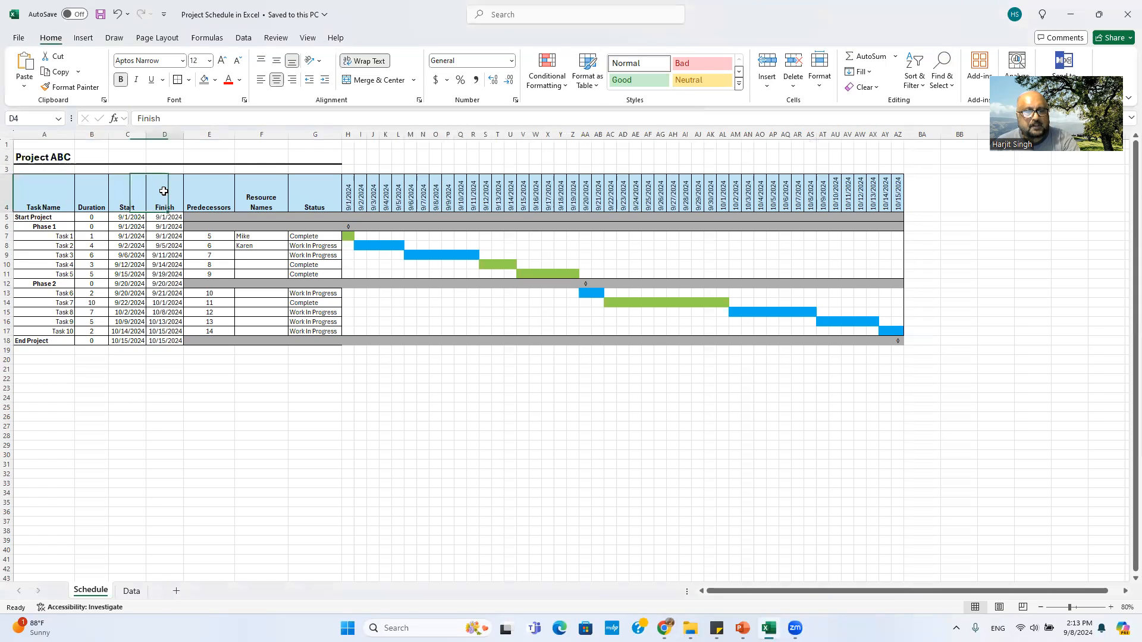
{"action": "left_click", "coordinate": [212, 189]}
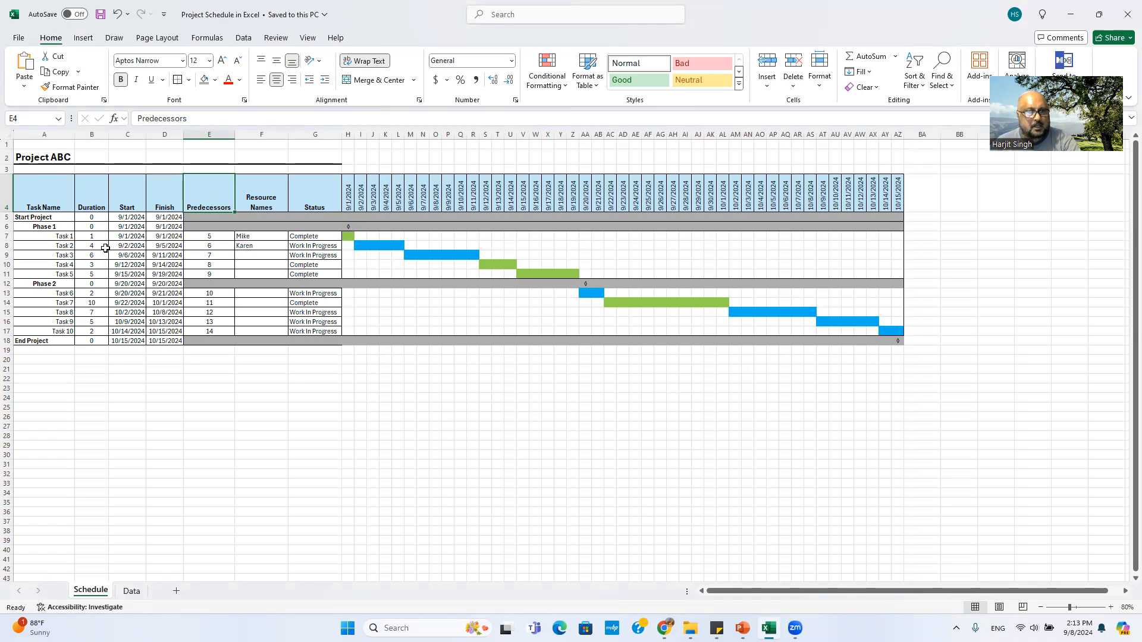
{"action": "left_click", "coordinate": [63, 246]}
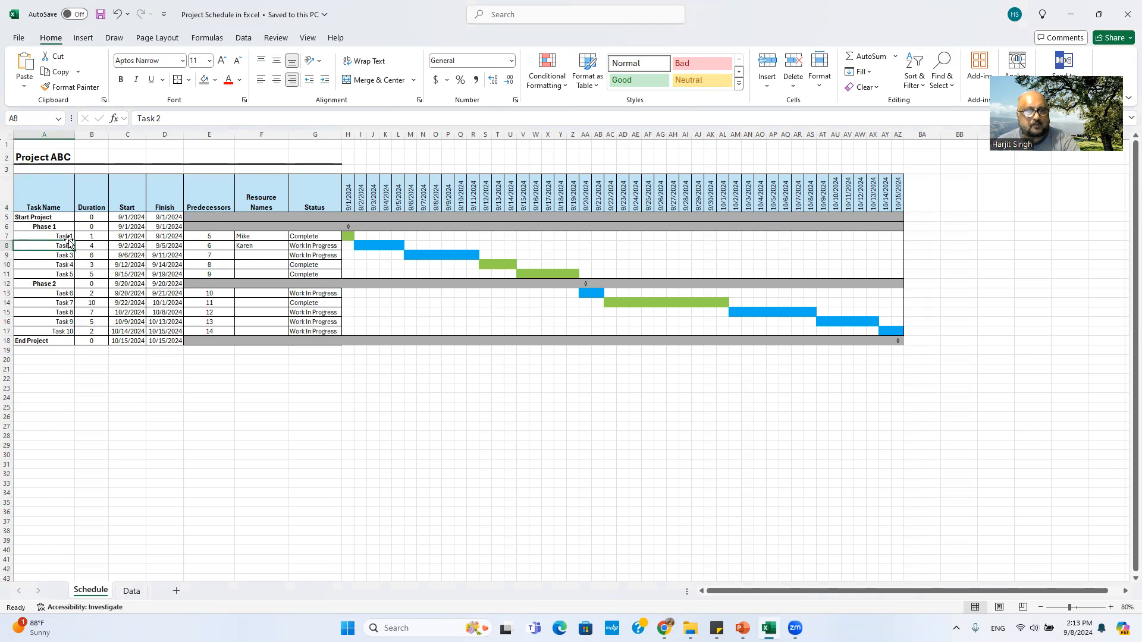
{"action": "left_click", "coordinate": [66, 238]}
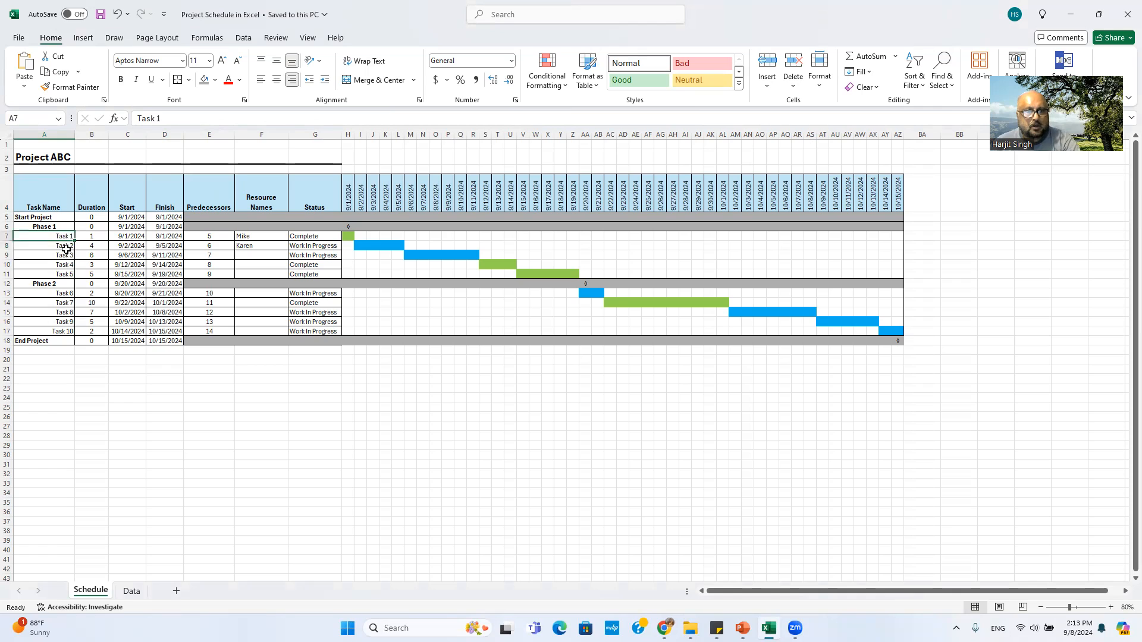
{"action": "left_click", "coordinate": [69, 248]}
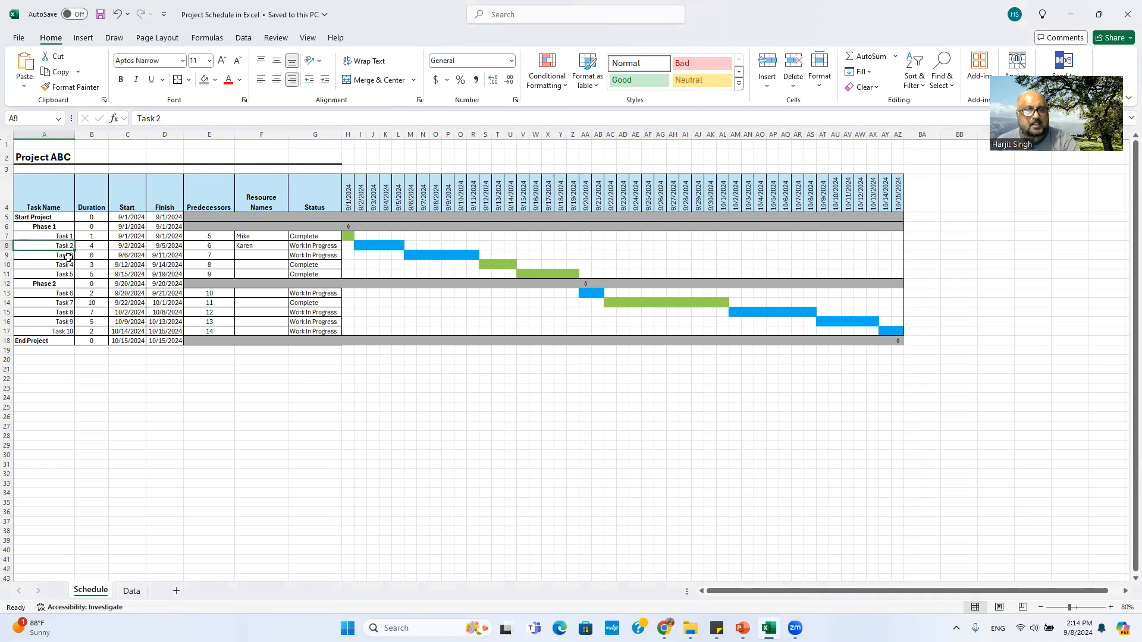
{"action": "left_click", "coordinate": [69, 256]}
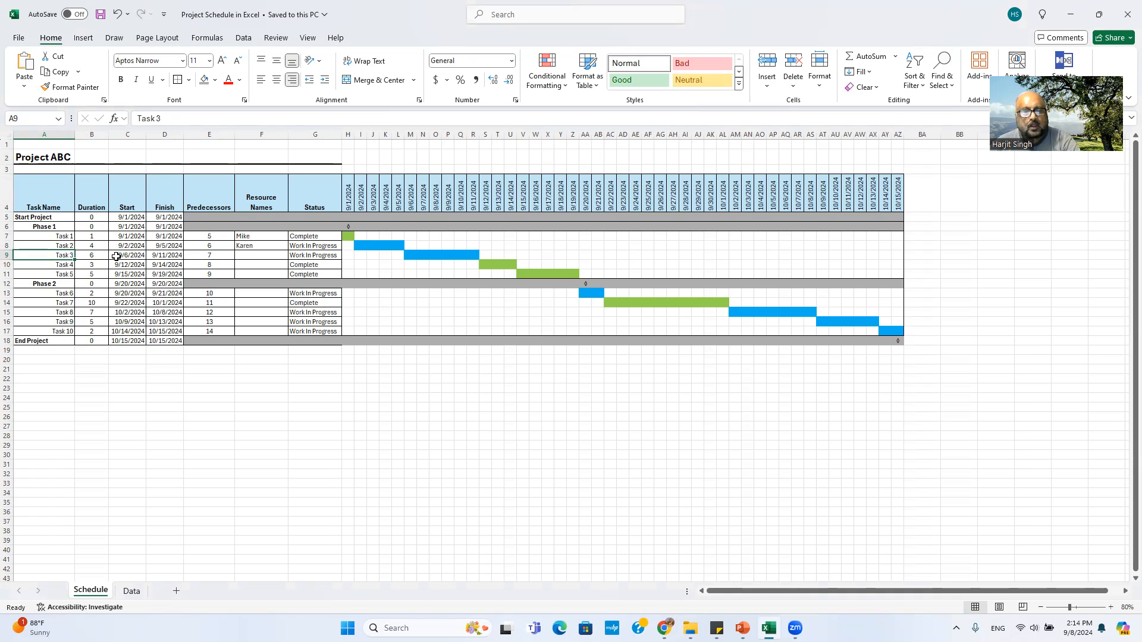
{"action": "left_click", "coordinate": [278, 199]}
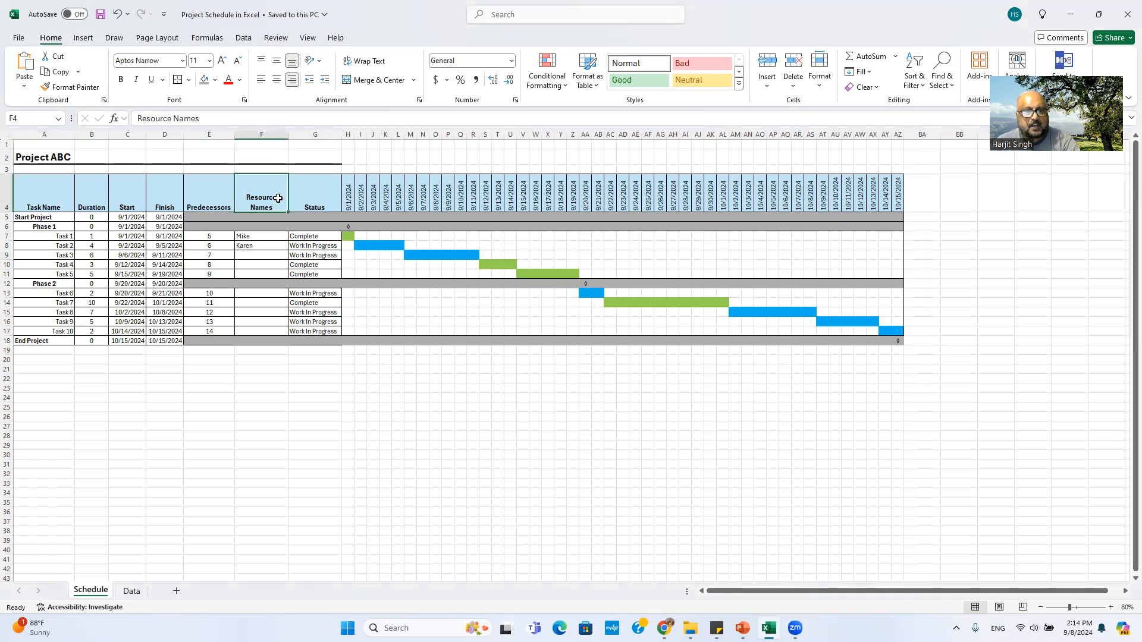
{"action": "left_click", "coordinate": [311, 202]}
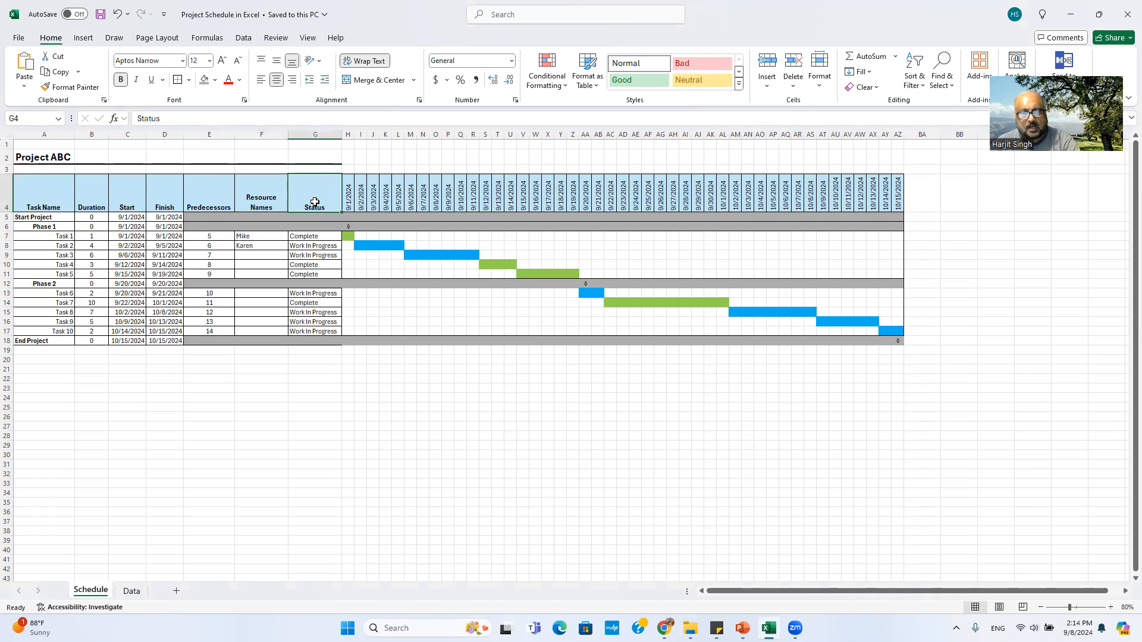
{"action": "left_click", "coordinate": [312, 247]}
{"action": "left_click", "coordinate": [308, 237]}
{"action": "left_click", "coordinate": [308, 246]}
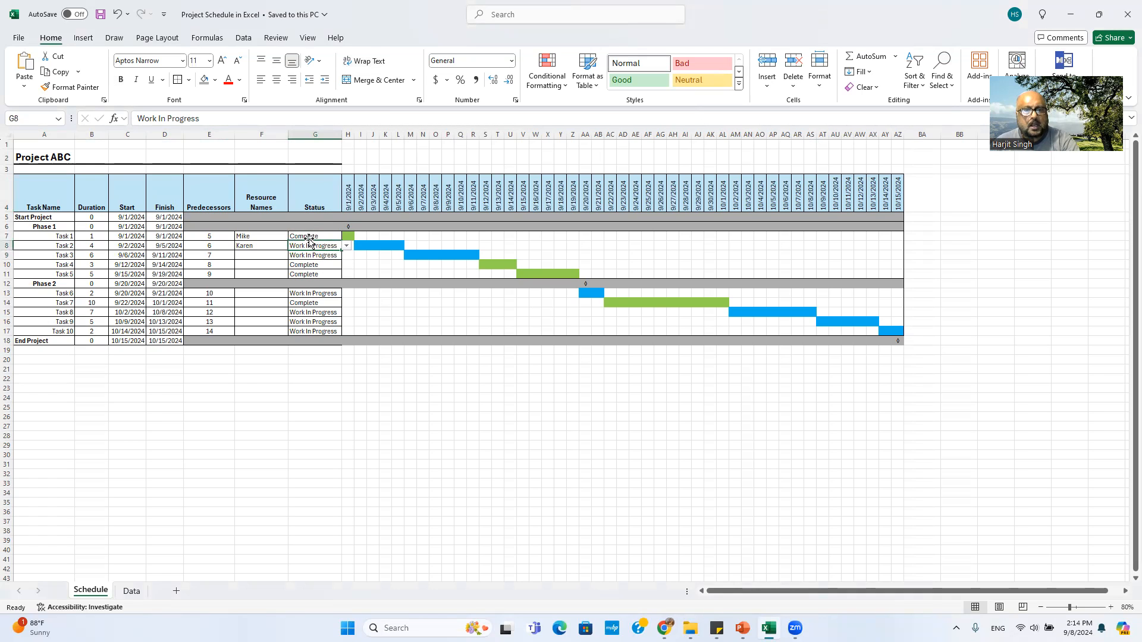
{"action": "left_click", "coordinate": [308, 238]}
{"action": "left_click", "coordinate": [309, 247]}
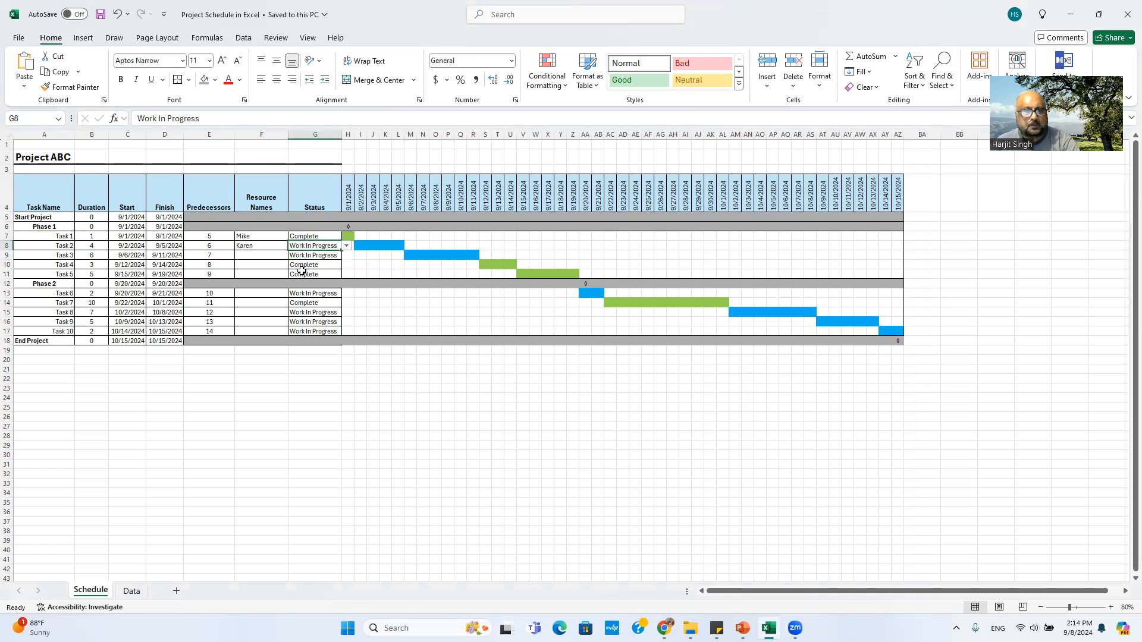
{"action": "left_click", "coordinate": [311, 275]}
{"action": "left_click", "coordinate": [321, 248]}
{"action": "left_click_drag", "start_coordinate": [348, 198], "coordinate": [898, 185]}
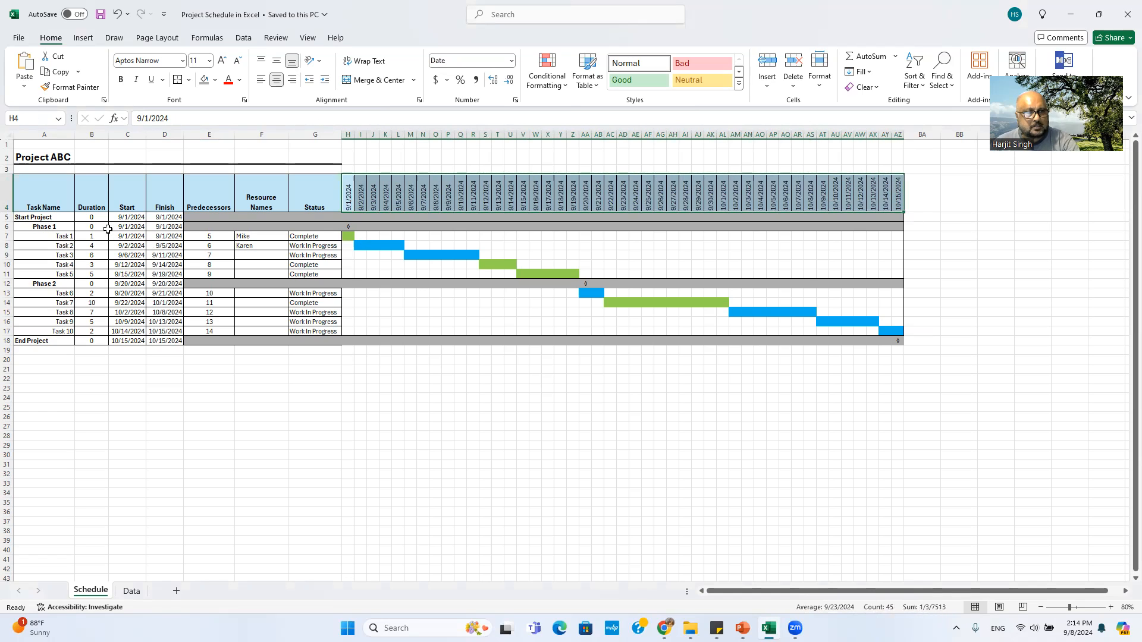
{"action": "left_click_drag", "start_coordinate": [123, 217], "coordinate": [173, 341]}
{"action": "left_click", "coordinate": [173, 341]}
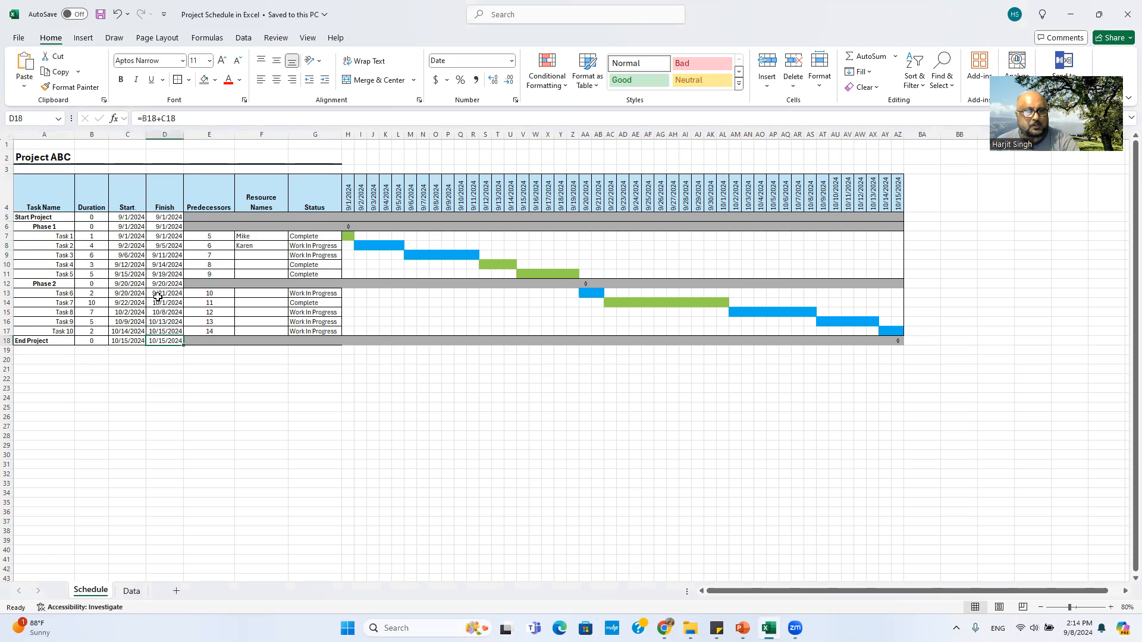
{"action": "left_click", "coordinate": [125, 217]}
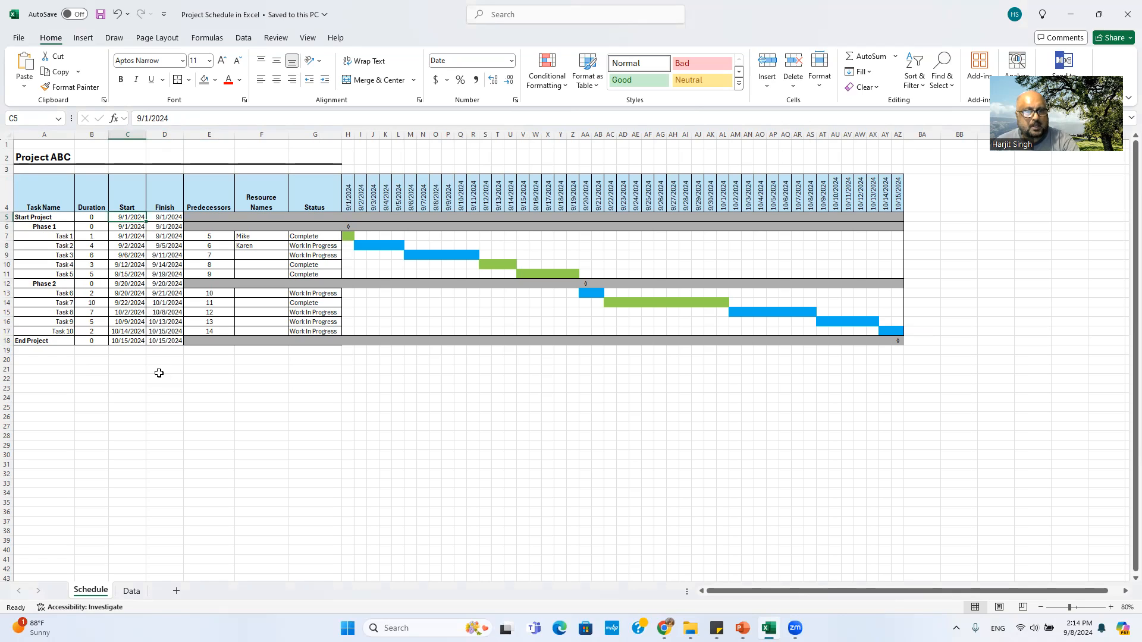
{"action": "left_click", "coordinate": [165, 342]}
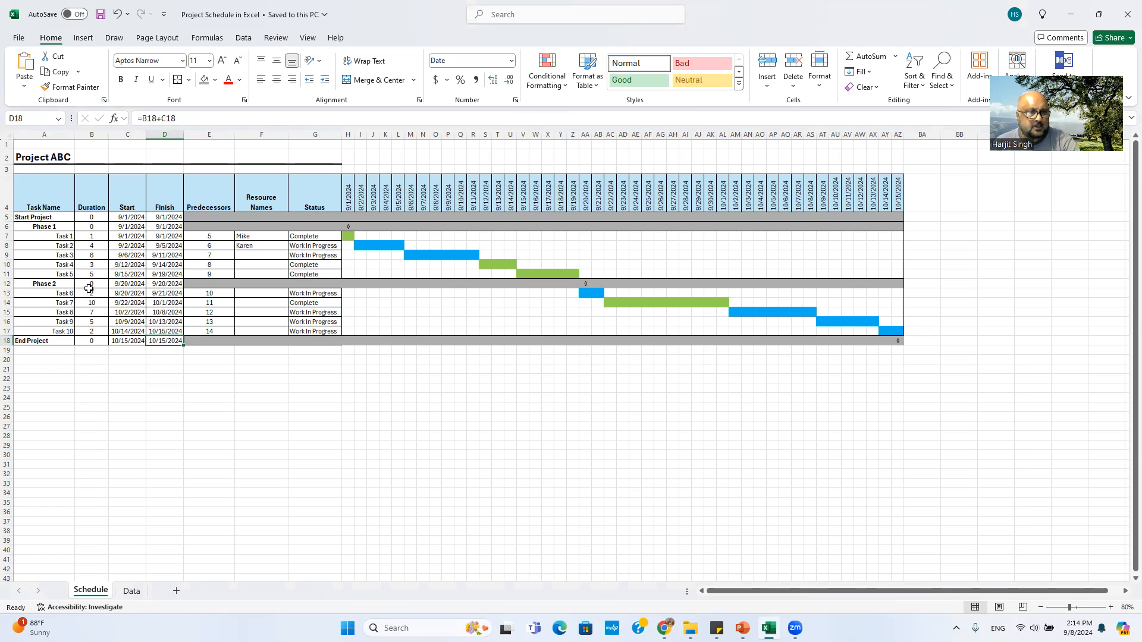
{"action": "left_click", "coordinate": [56, 238]}
{"action": "left_click", "coordinate": [58, 256]}
{"action": "left_click", "coordinate": [59, 265]}
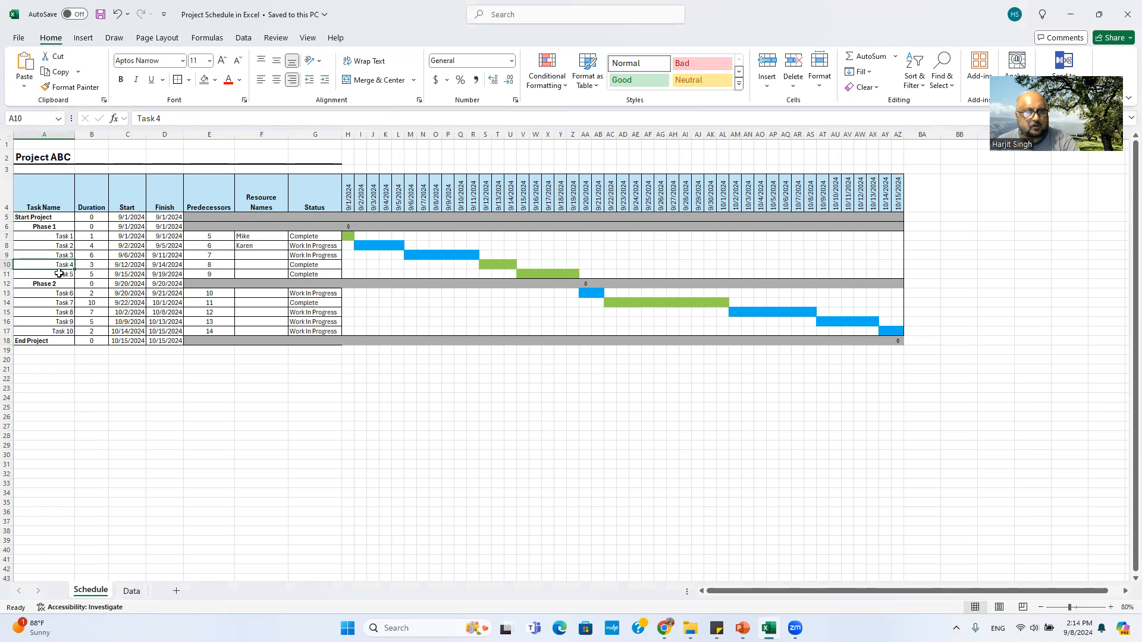
{"action": "left_click", "coordinate": [61, 303]}
{"action": "left_click", "coordinate": [63, 331]}
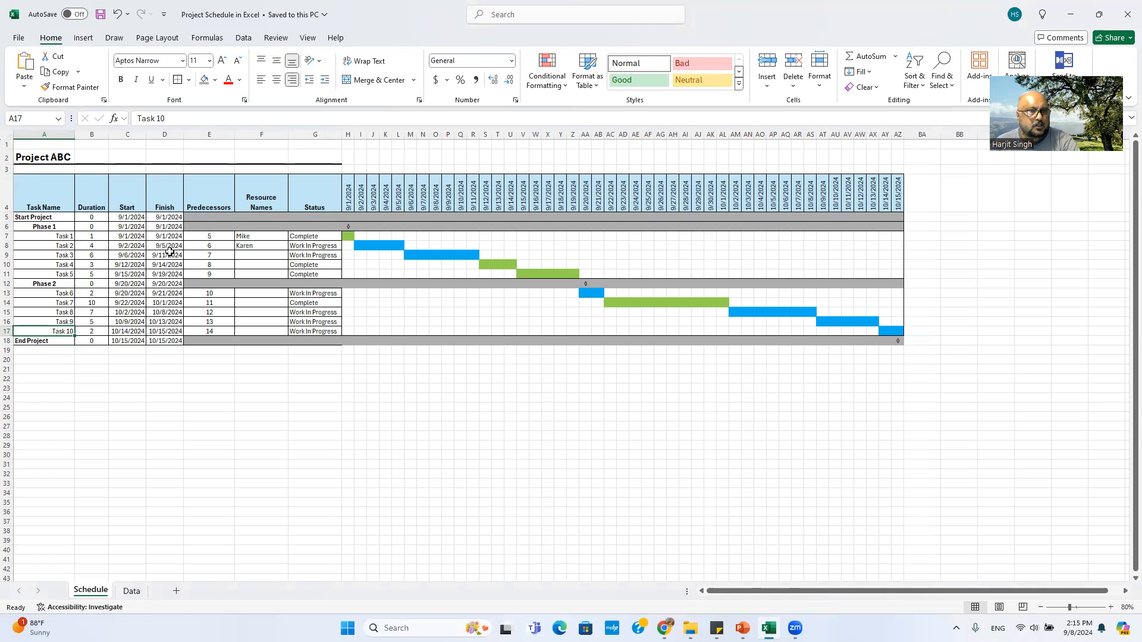
{"action": "left_click", "coordinate": [94, 236]}
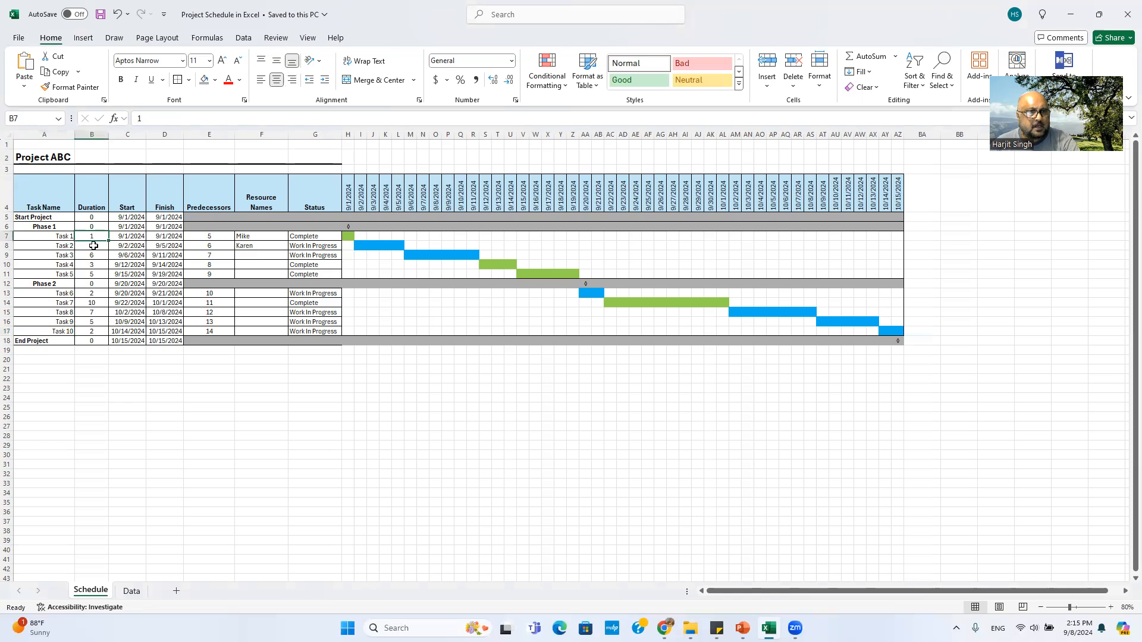
{"action": "left_click", "coordinate": [94, 249]}
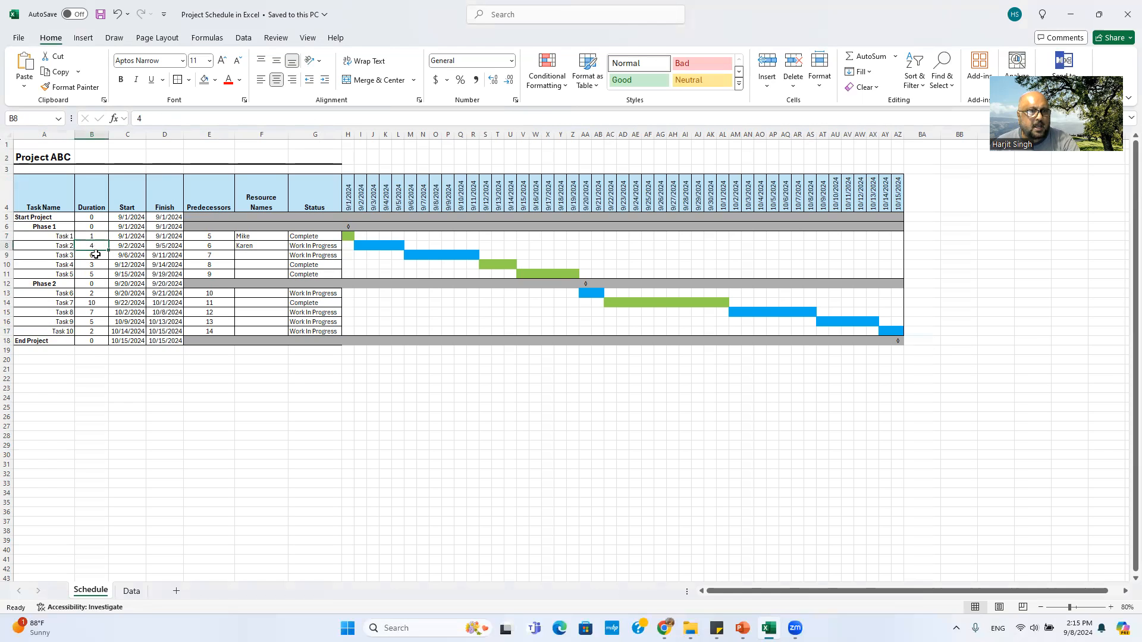
{"action": "left_click", "coordinate": [96, 255]}
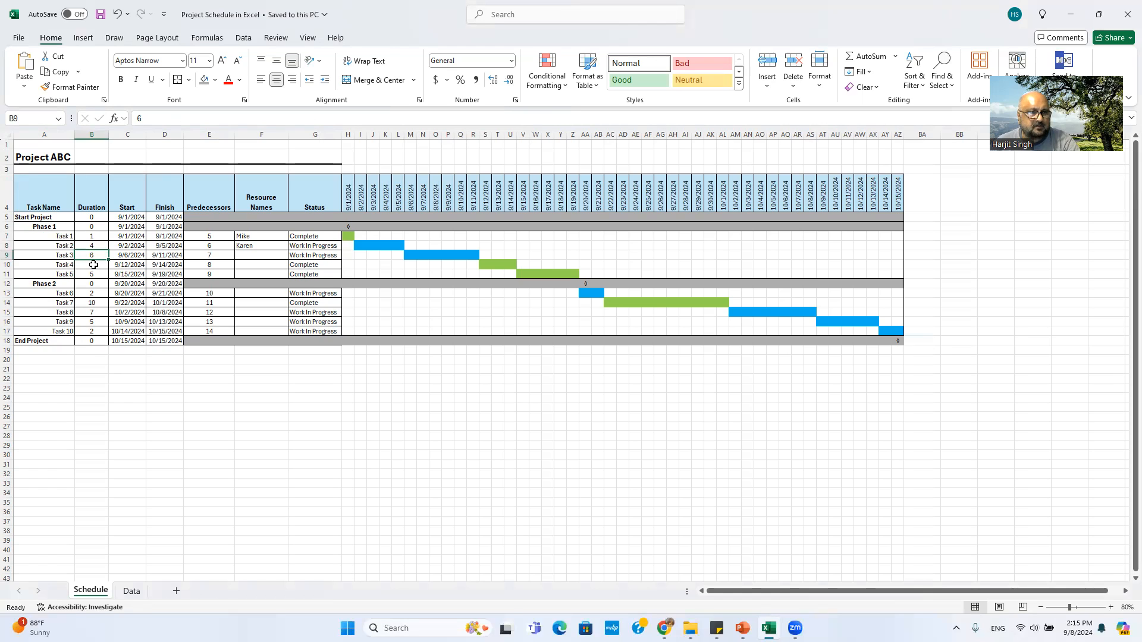
{"action": "left_click", "coordinate": [65, 247]}
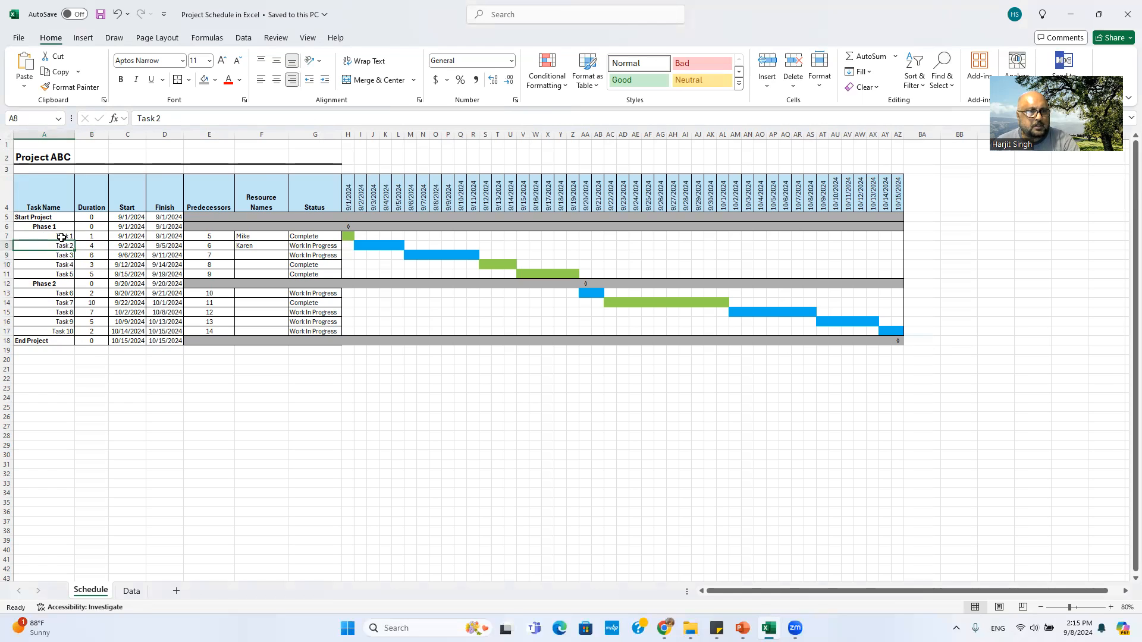
{"action": "left_click", "coordinate": [62, 236]}
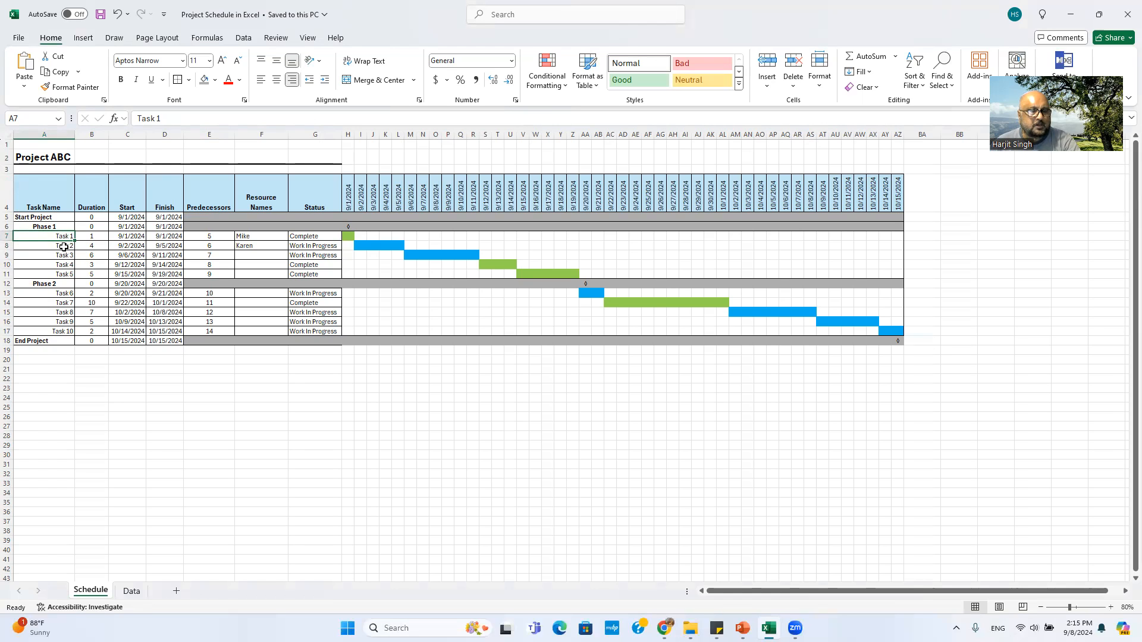
{"action": "left_click", "coordinate": [64, 257]}
{"action": "left_click", "coordinate": [66, 263]}
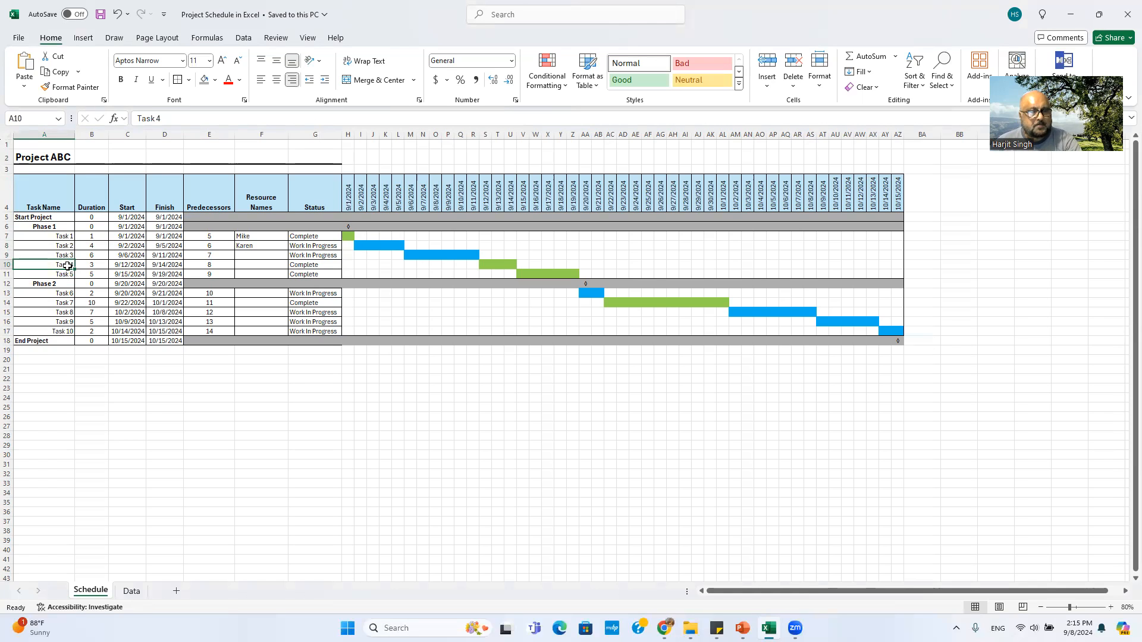
{"action": "left_click", "coordinate": [42, 227]}
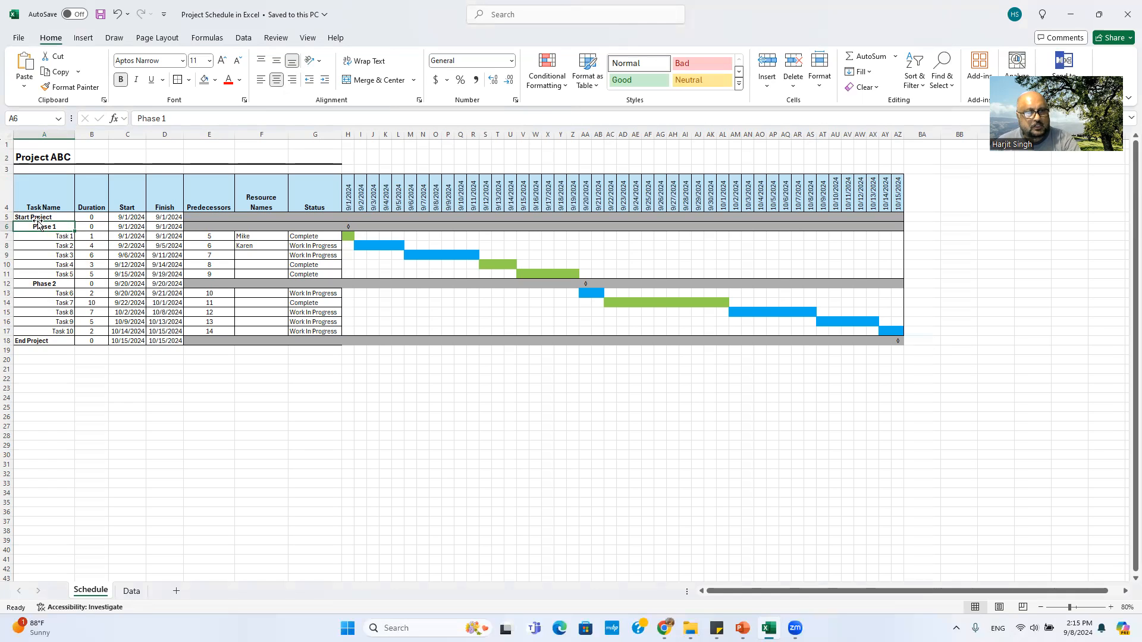
{"action": "left_click", "coordinate": [37, 218]}
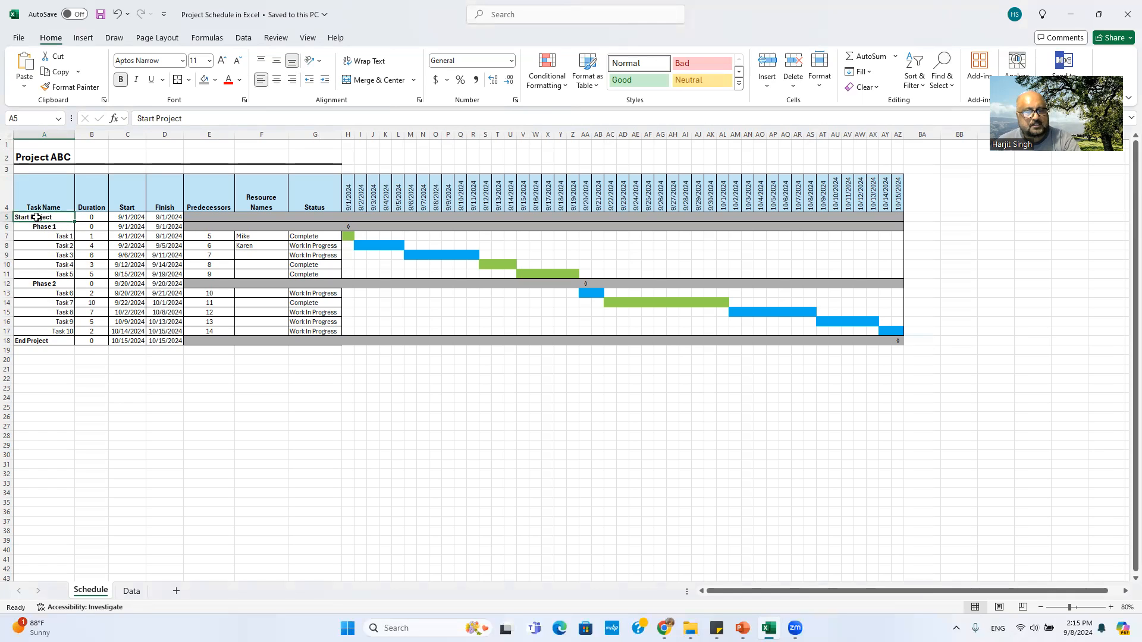
{"action": "left_click", "coordinate": [46, 227]}
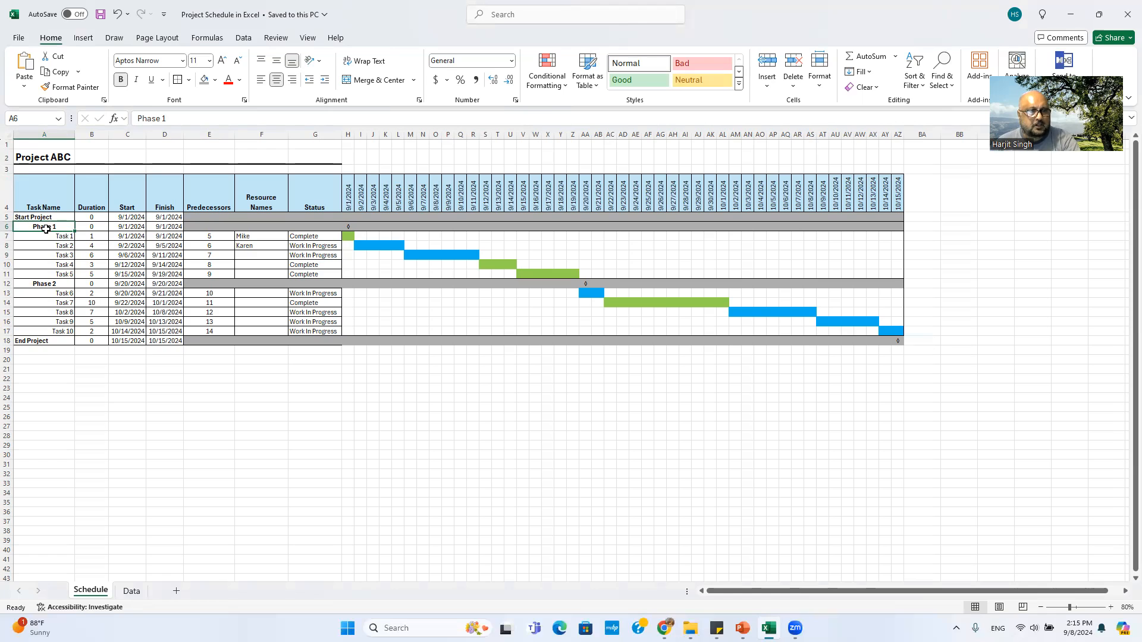
{"action": "left_click", "coordinate": [61, 237]}
{"action": "left_click", "coordinate": [62, 246]}
{"action": "left_click", "coordinate": [62, 255]}
{"action": "left_click", "coordinate": [61, 264]}
{"action": "left_click", "coordinate": [62, 274]}
{"action": "left_click", "coordinate": [61, 247]}
{"action": "left_click", "coordinate": [59, 254]}
{"action": "left_click", "coordinate": [60, 264]}
{"action": "left_click", "coordinate": [54, 284]}
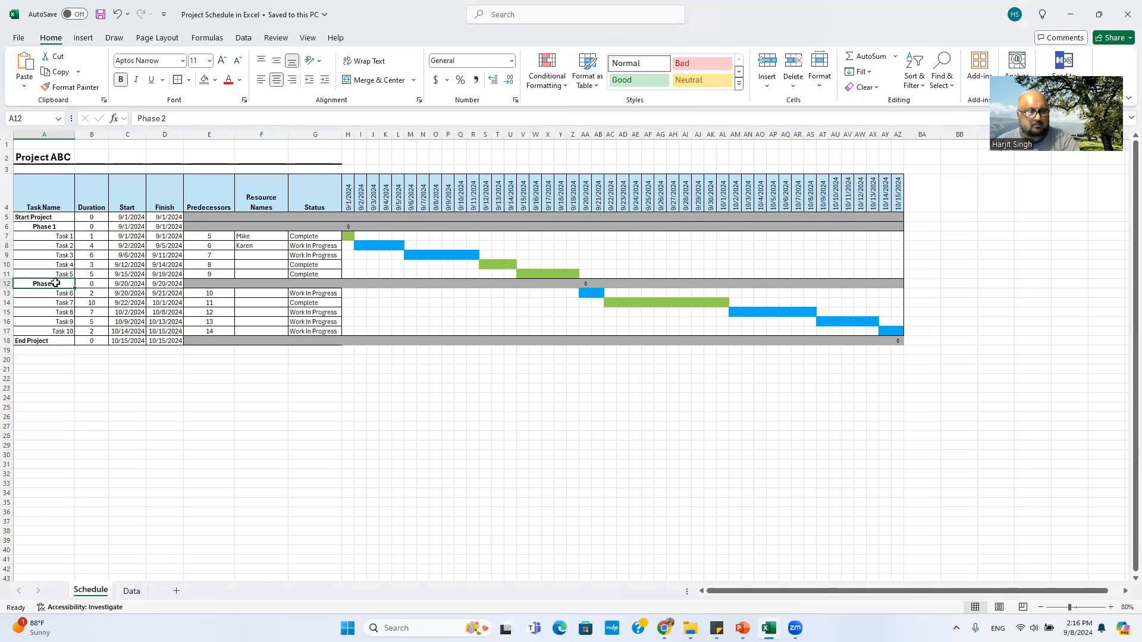
{"action": "left_click", "coordinate": [62, 313]}
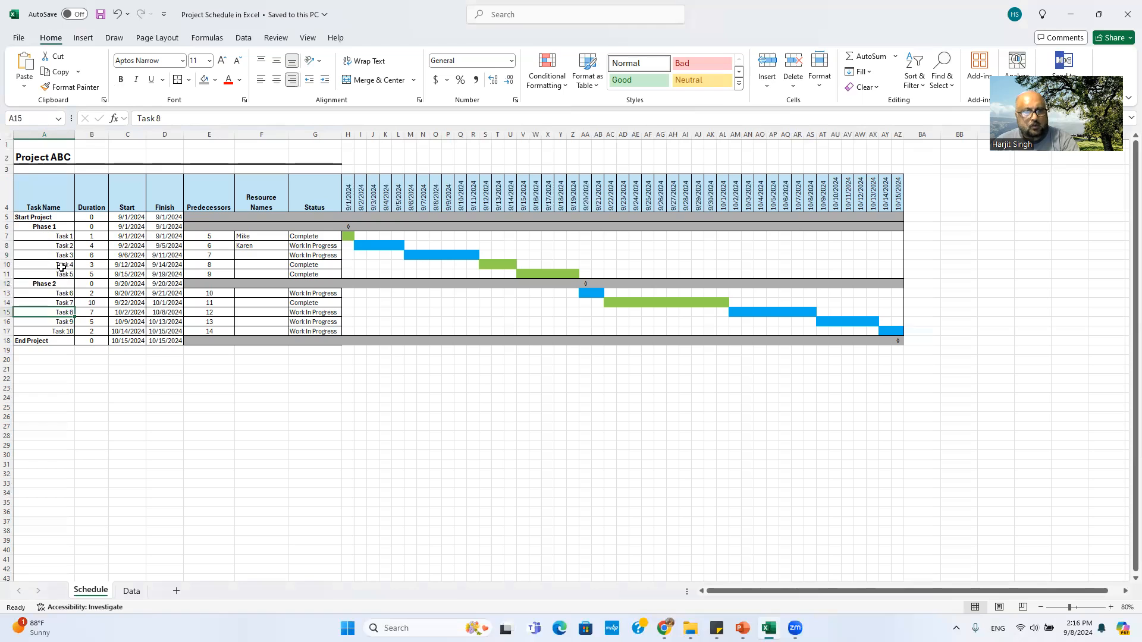
{"action": "left_click", "coordinate": [43, 227]}
{"action": "left_click", "coordinate": [67, 245]}
{"action": "left_click", "coordinate": [63, 274]}
{"action": "left_click", "coordinate": [64, 303]}
{"action": "left_click", "coordinate": [66, 314]}
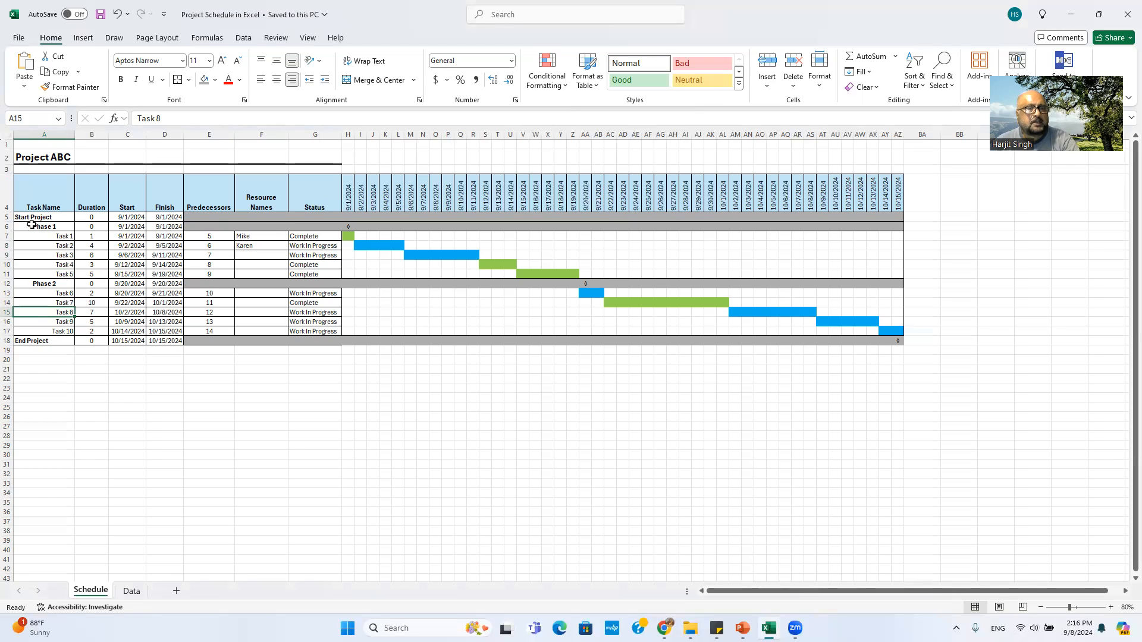
{"action": "left_click", "coordinate": [20, 340]}
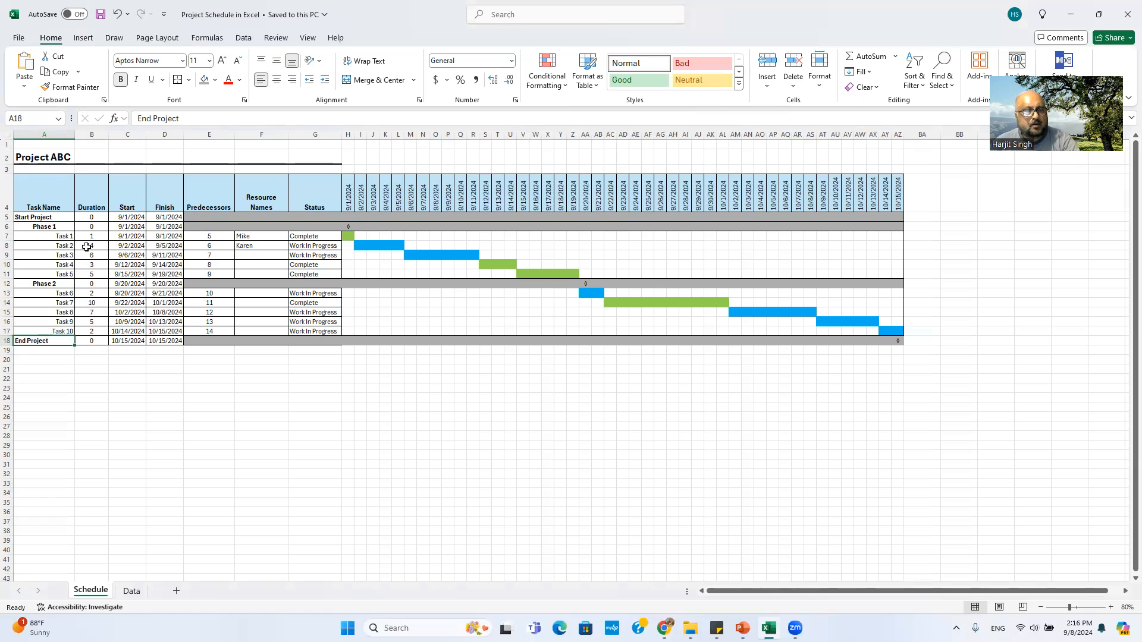
{"action": "left_click", "coordinate": [97, 283]}
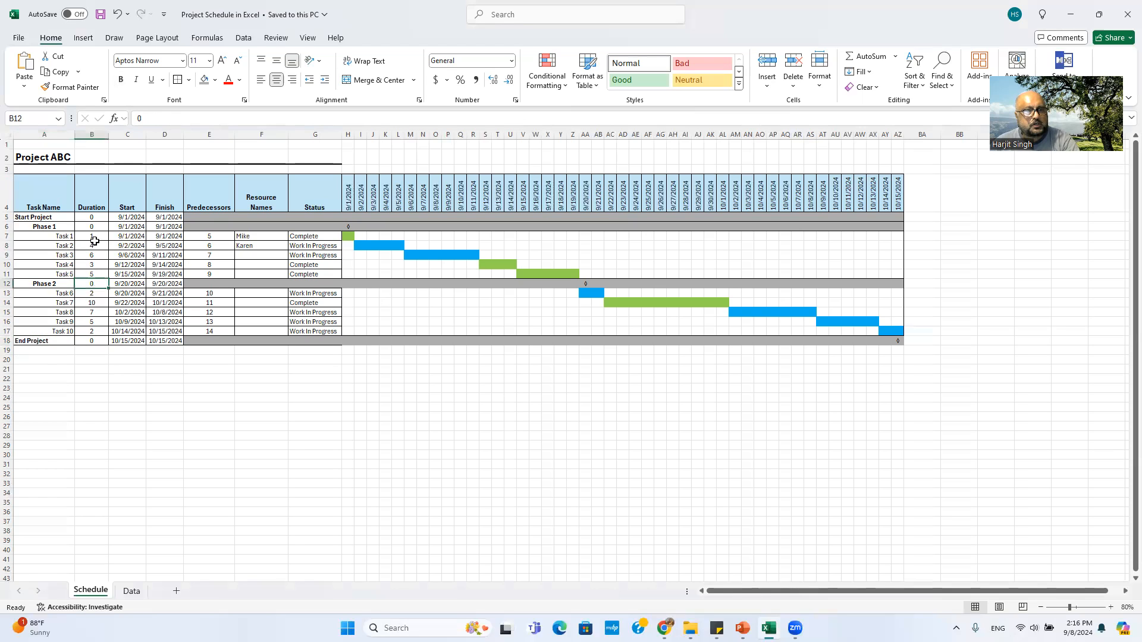
{"action": "left_click", "coordinate": [95, 219]}
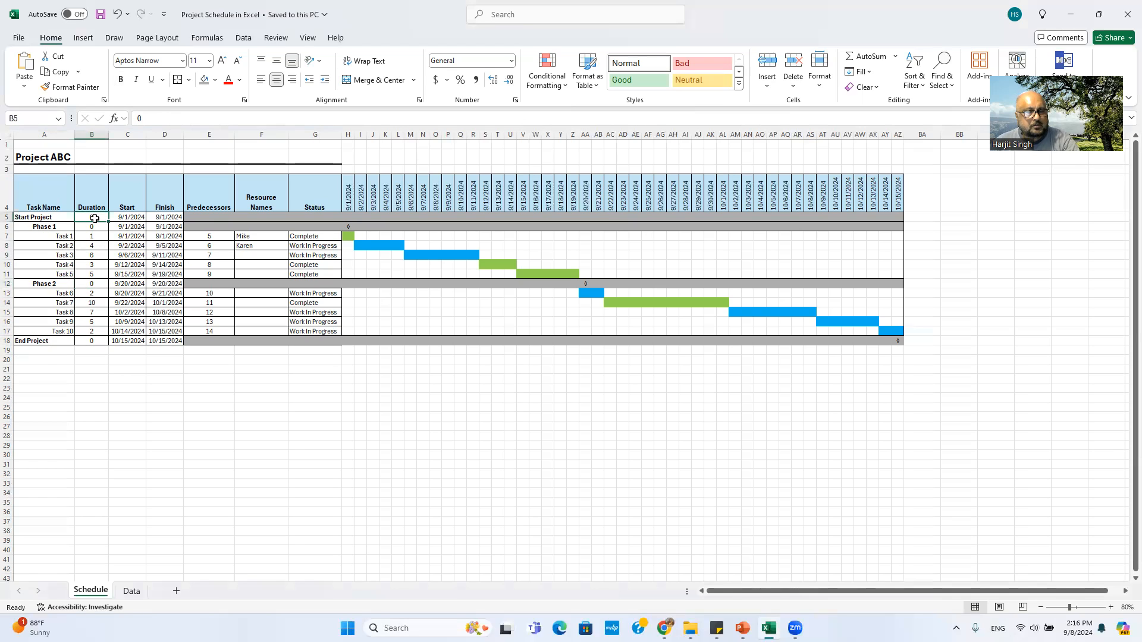
{"action": "left_click", "coordinate": [95, 226]}
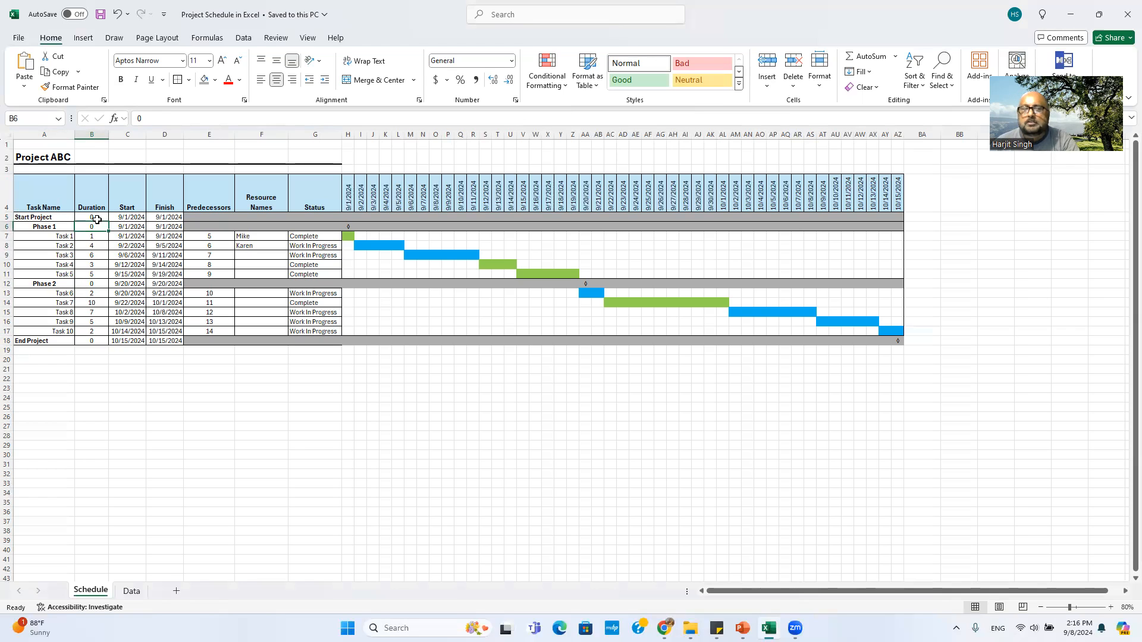
{"action": "left_click", "coordinate": [92, 217]}
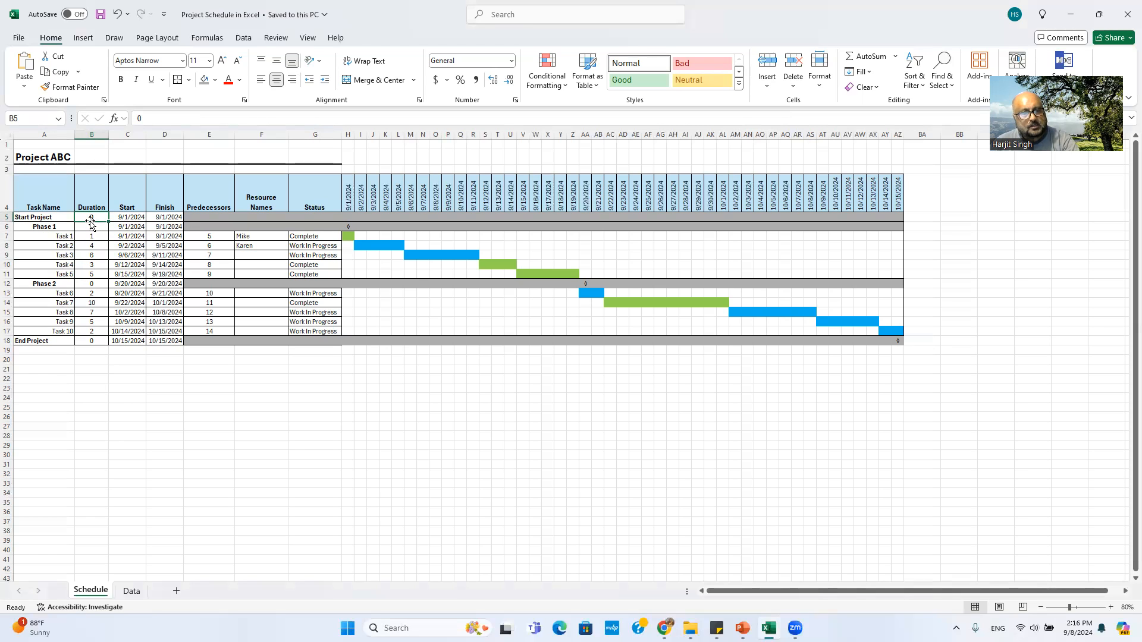
{"action": "key", "text": "Down"}
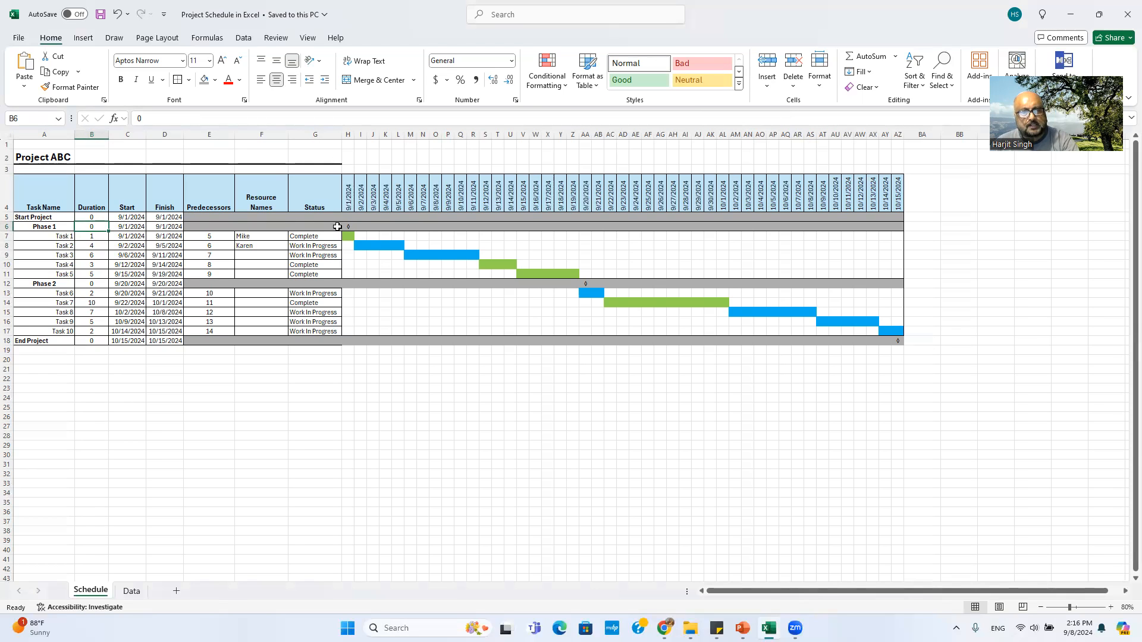
{"action": "left_click", "coordinate": [356, 227]}
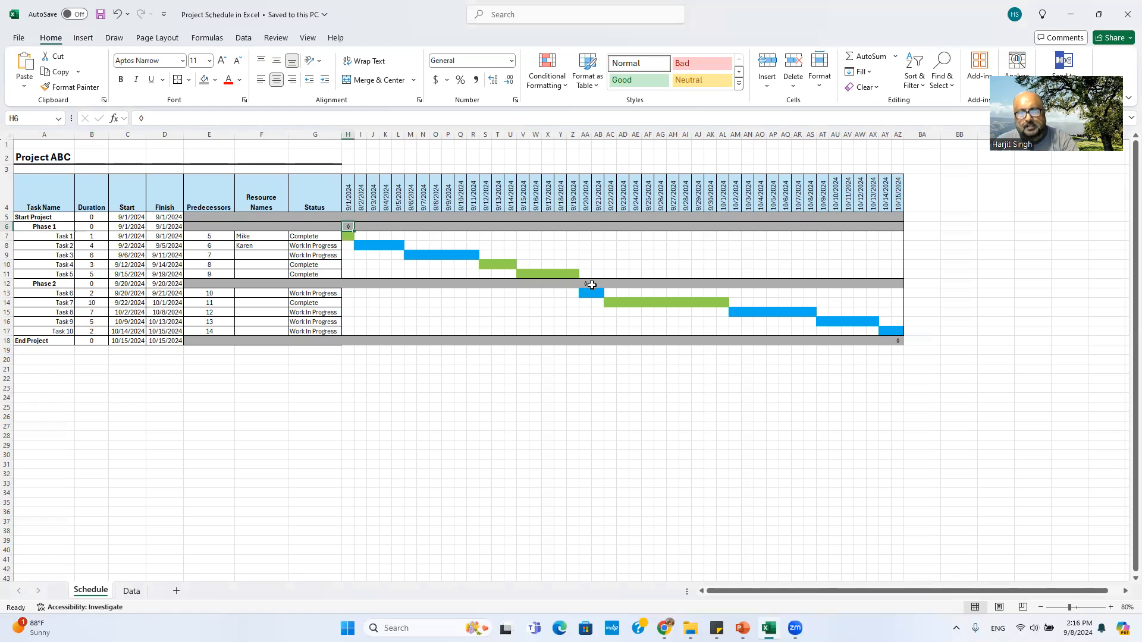
{"action": "left_click", "coordinate": [589, 283]}
{"action": "left_click", "coordinate": [897, 341]}
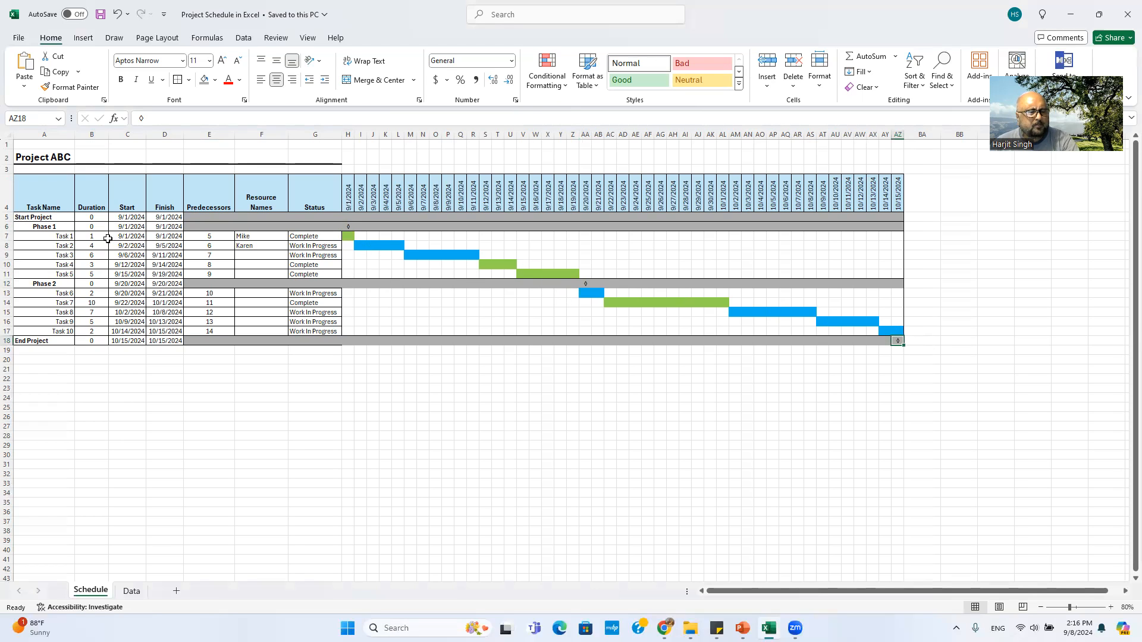
{"action": "left_click", "coordinate": [62, 239]}
{"action": "left_click", "coordinate": [93, 242]}
{"action": "left_click", "coordinate": [92, 265]}
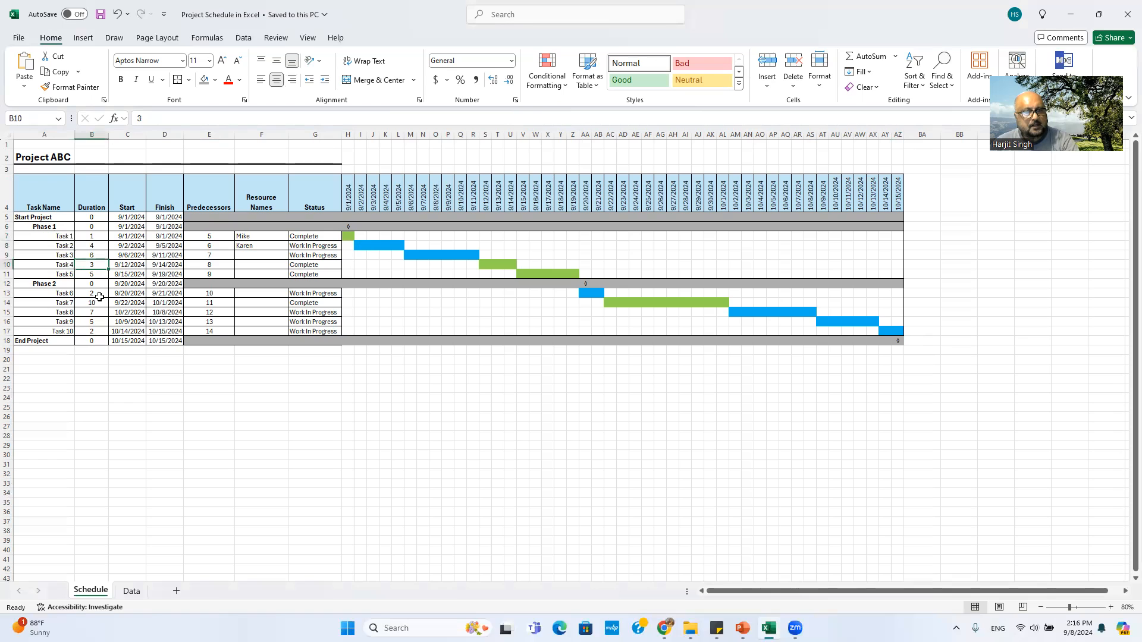
{"action": "left_click", "coordinate": [91, 312]}
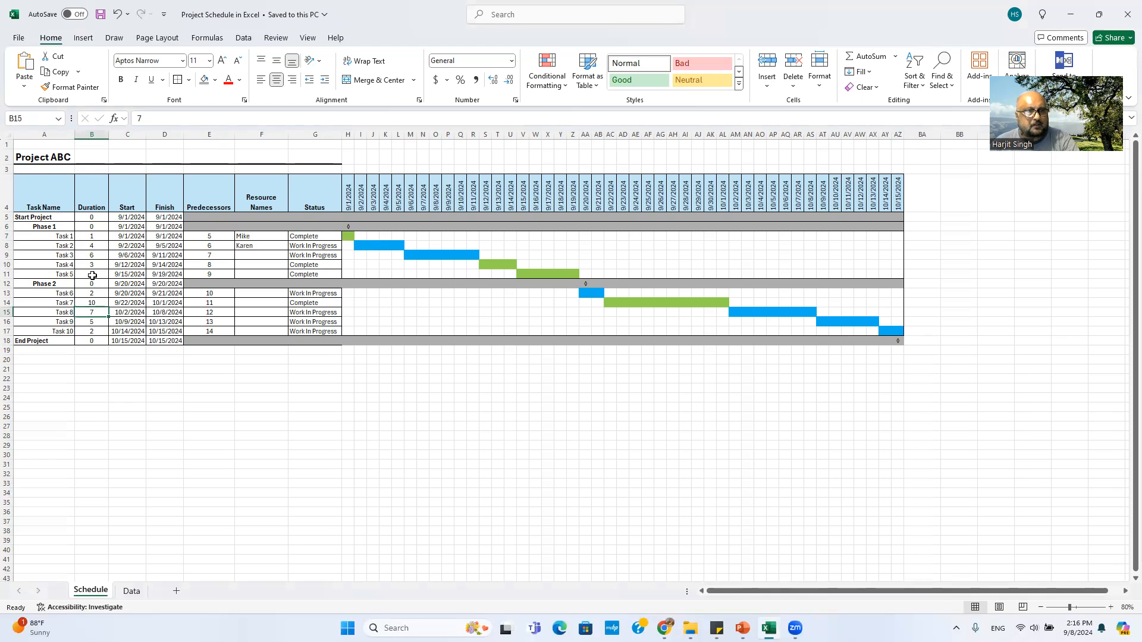
{"action": "left_click", "coordinate": [135, 218]}
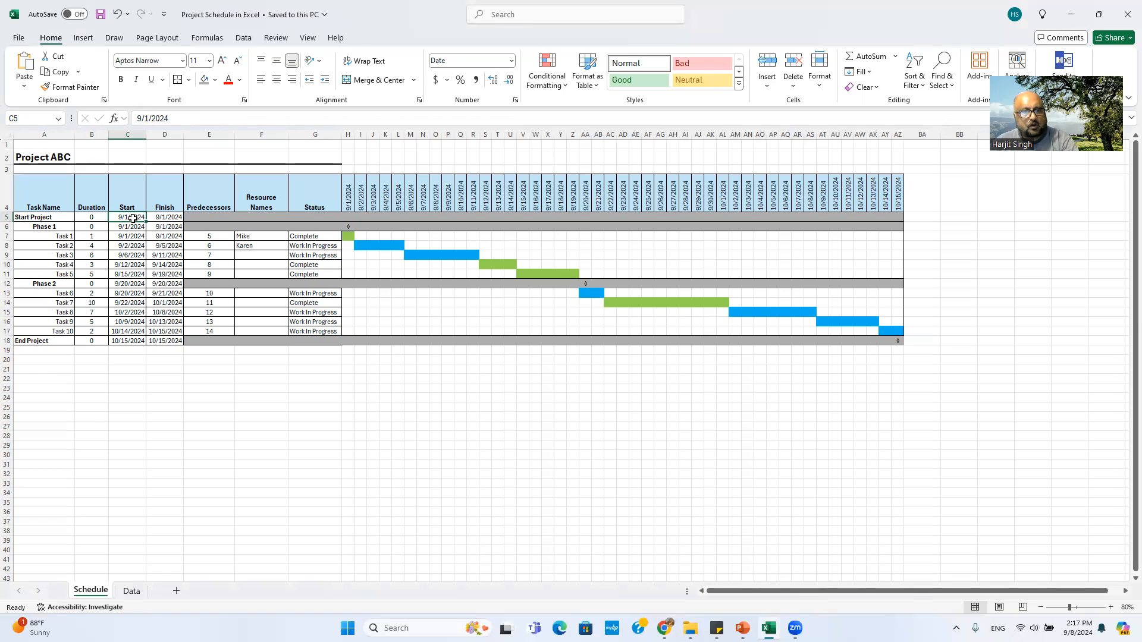
{"action": "left_click", "coordinate": [92, 219]}
{"action": "left_click", "coordinate": [141, 218]}
{"action": "left_click", "coordinate": [167, 218]}
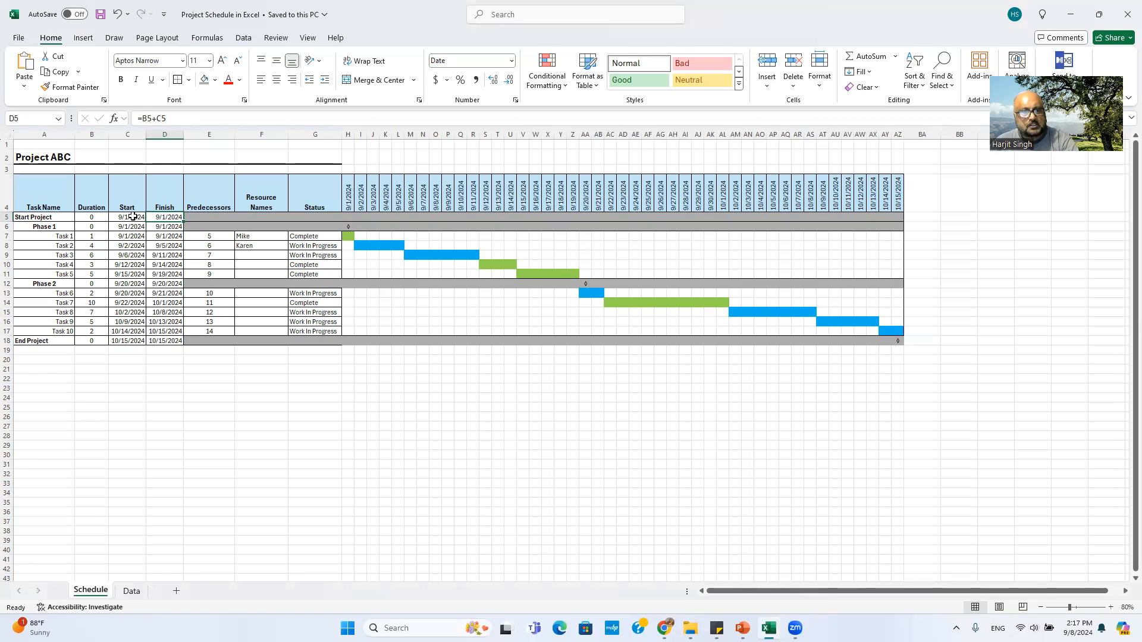
{"action": "left_click", "coordinate": [131, 216]}
{"action": "left_click", "coordinate": [157, 217]}
{"action": "left_click", "coordinate": [89, 217]}
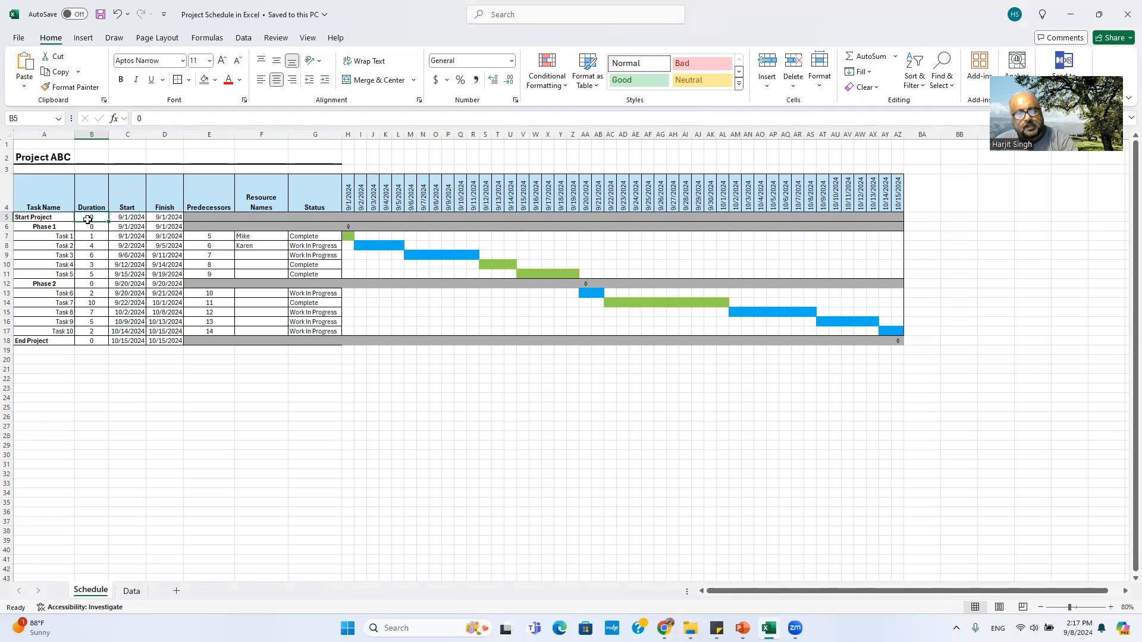
{"action": "left_click", "coordinate": [138, 220]}
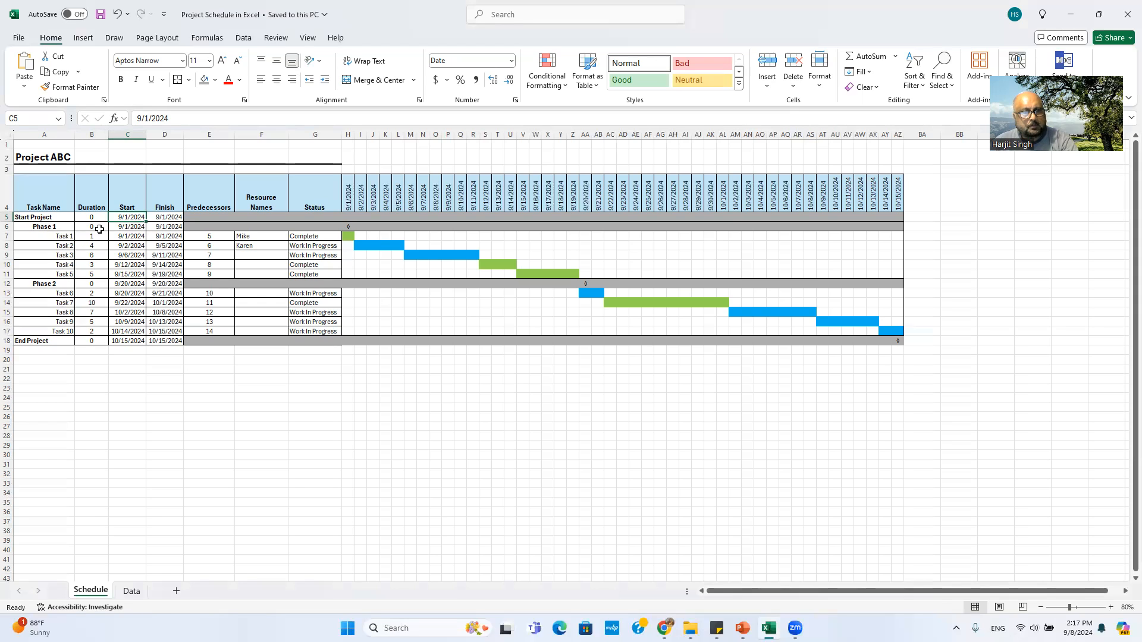
{"action": "left_click", "coordinate": [125, 228]}
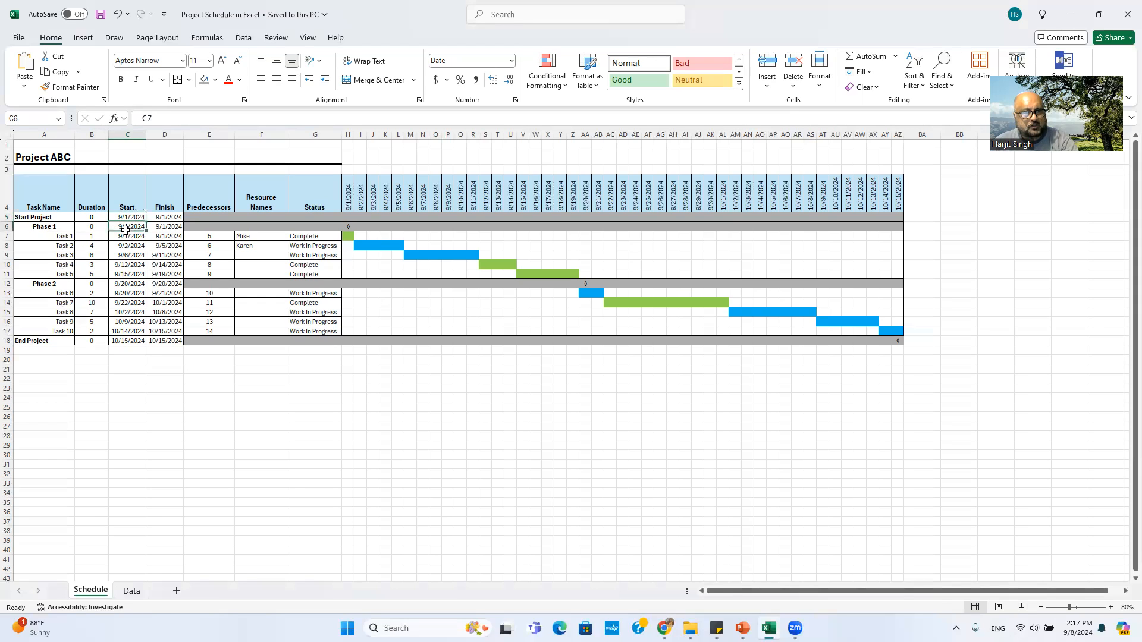
{"action": "left_click", "coordinate": [170, 226]}
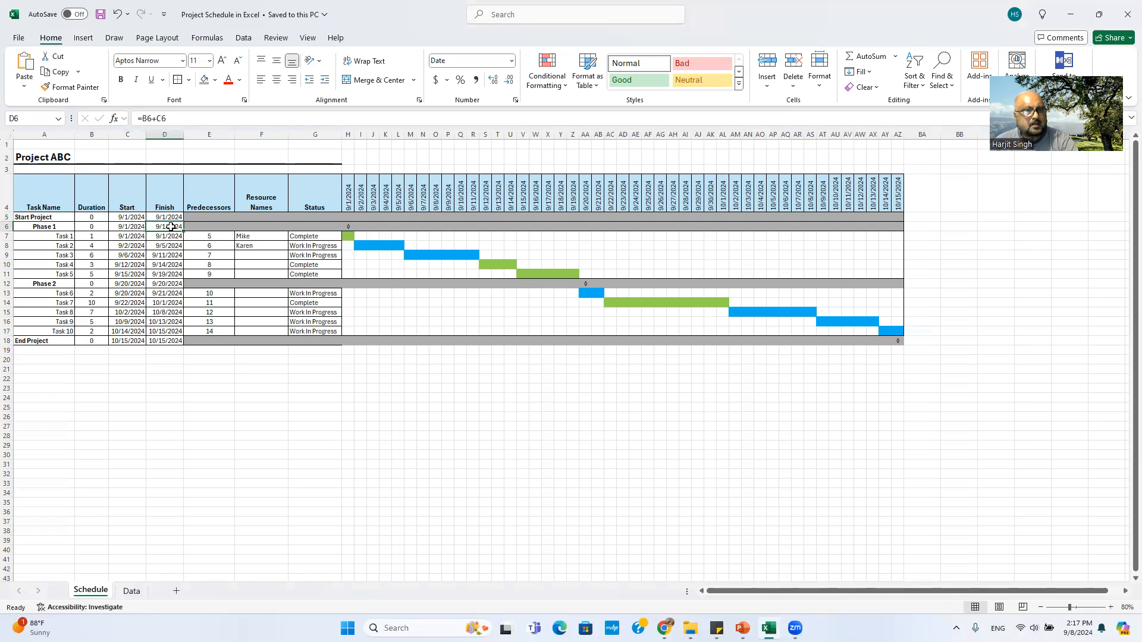
{"action": "left_click", "coordinate": [135, 228]}
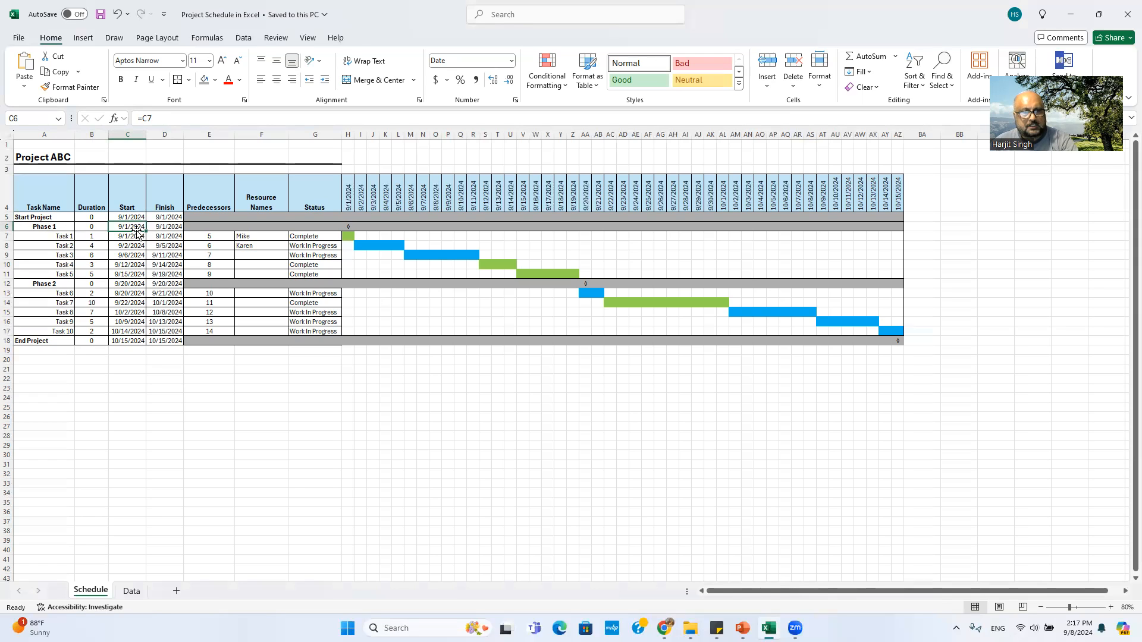
{"action": "left_click", "coordinate": [171, 227]}
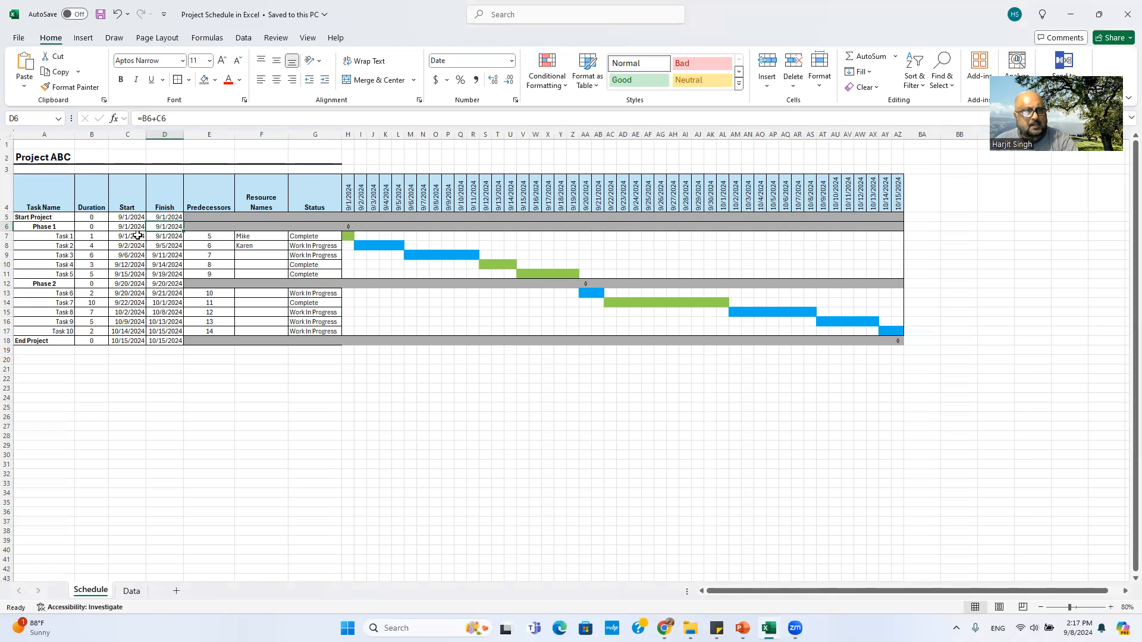
{"action": "left_click", "coordinate": [206, 239]}
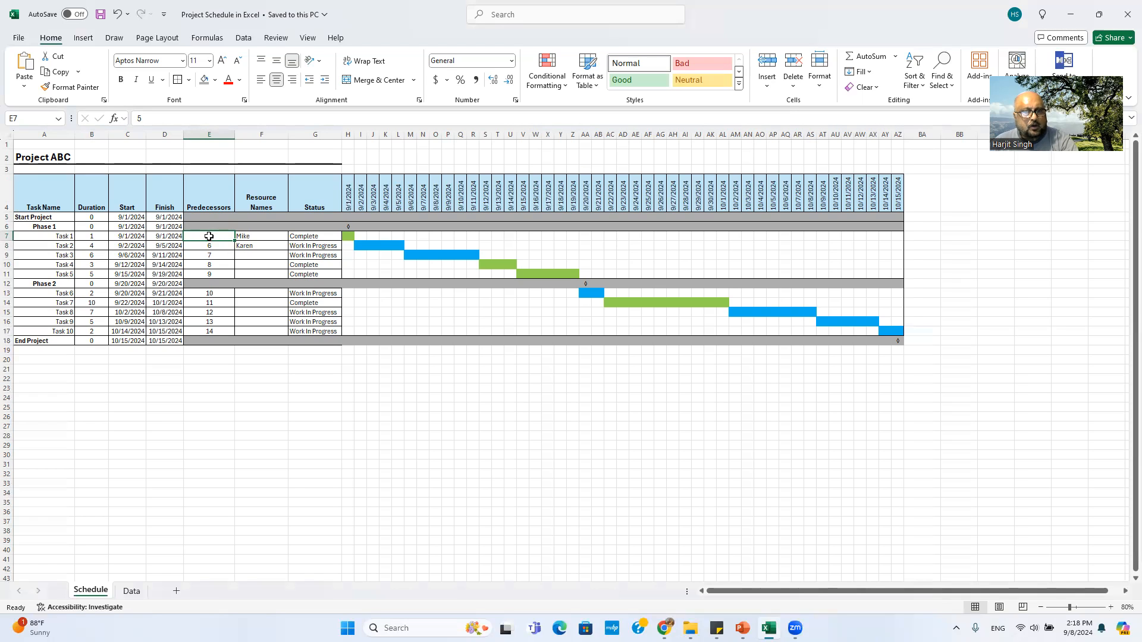
{"action": "left_click", "coordinate": [66, 240]}
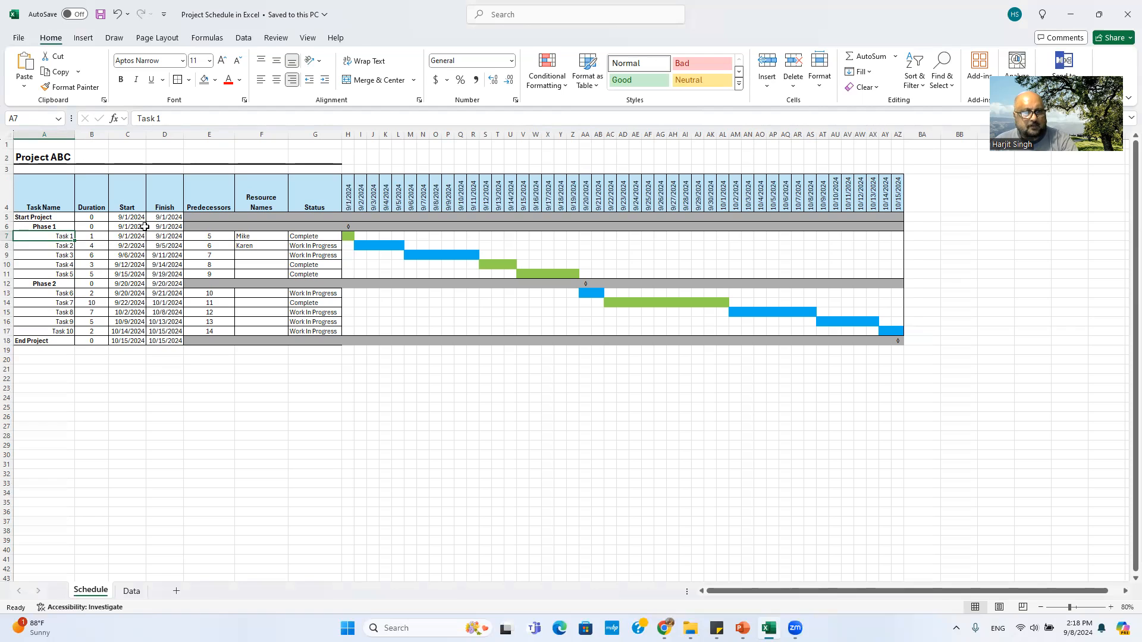
{"action": "left_click", "coordinate": [216, 238]}
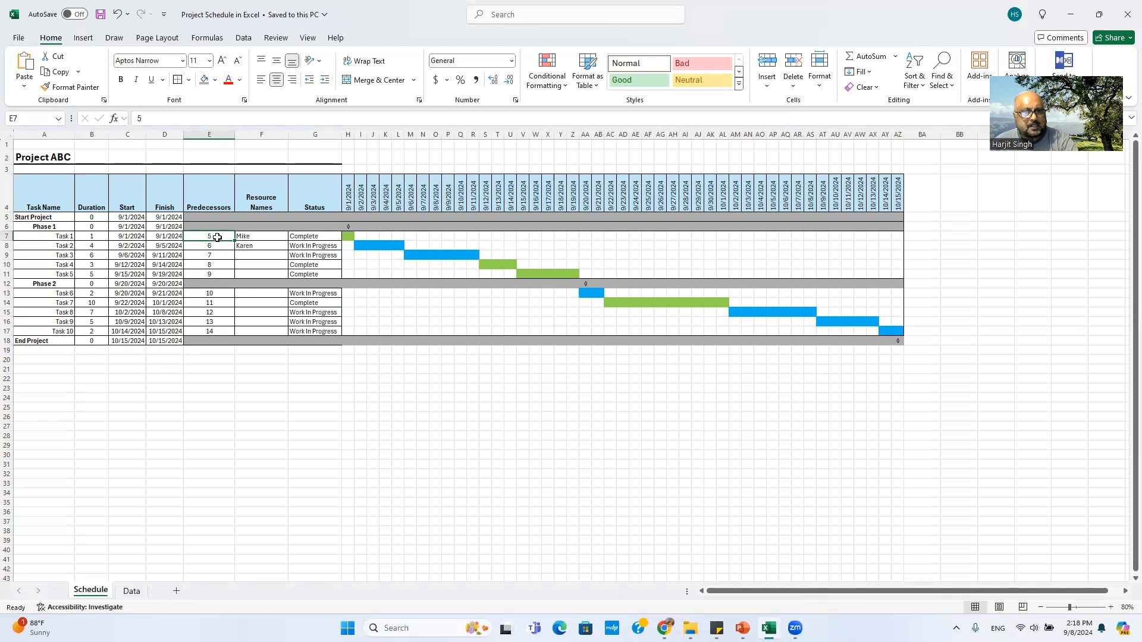
{"action": "left_click", "coordinate": [8, 236]}
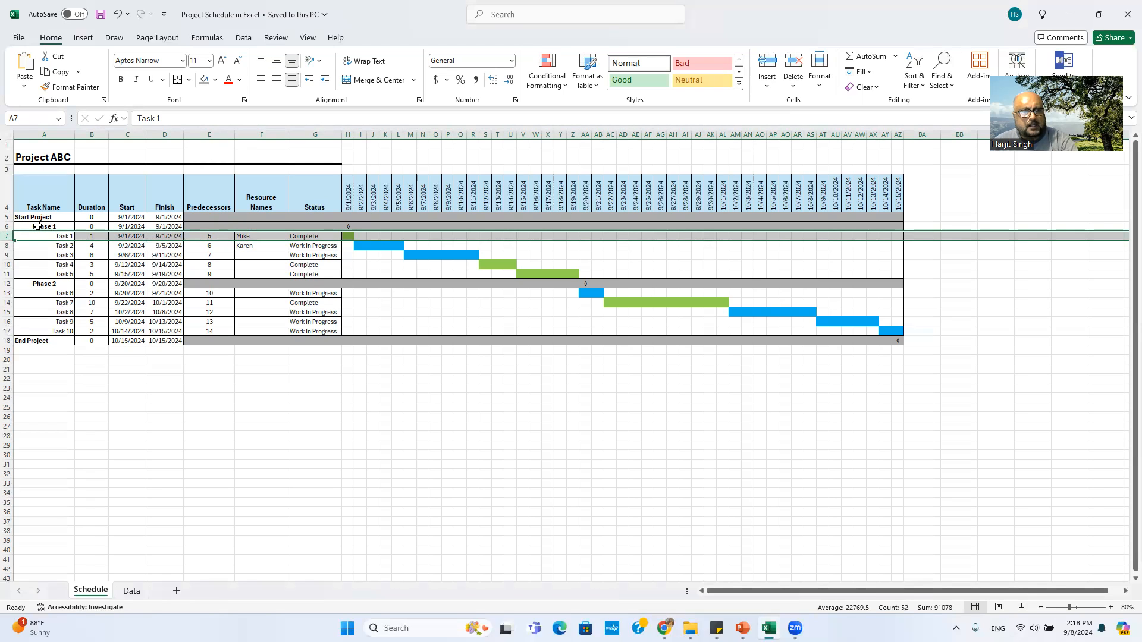
{"action": "left_click", "coordinate": [142, 227]}
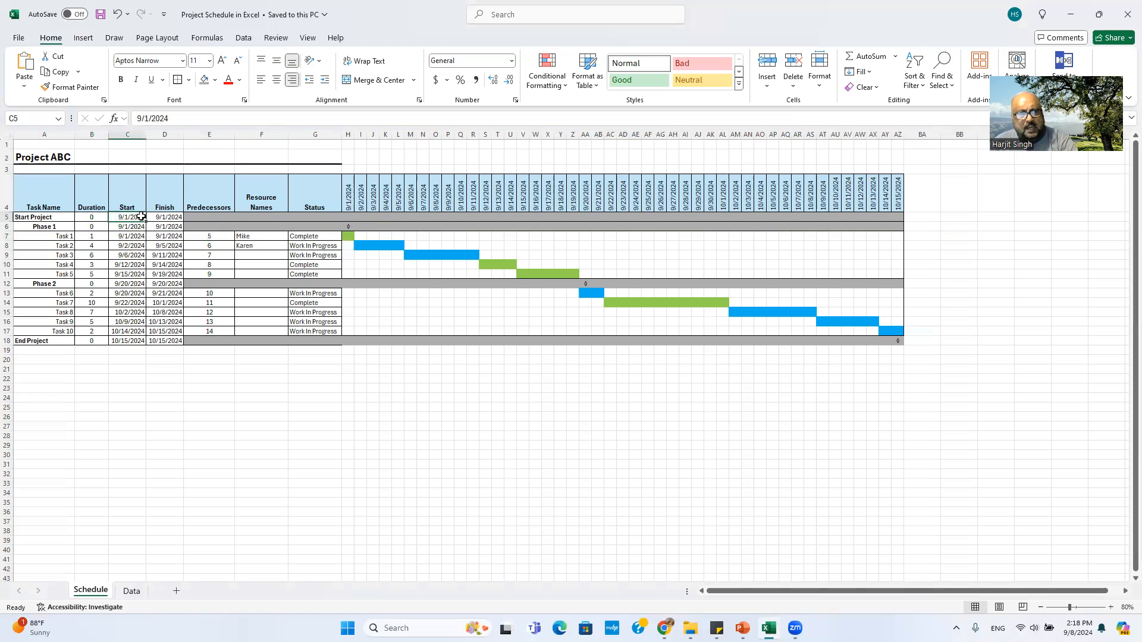
{"action": "left_click", "coordinate": [171, 227]}
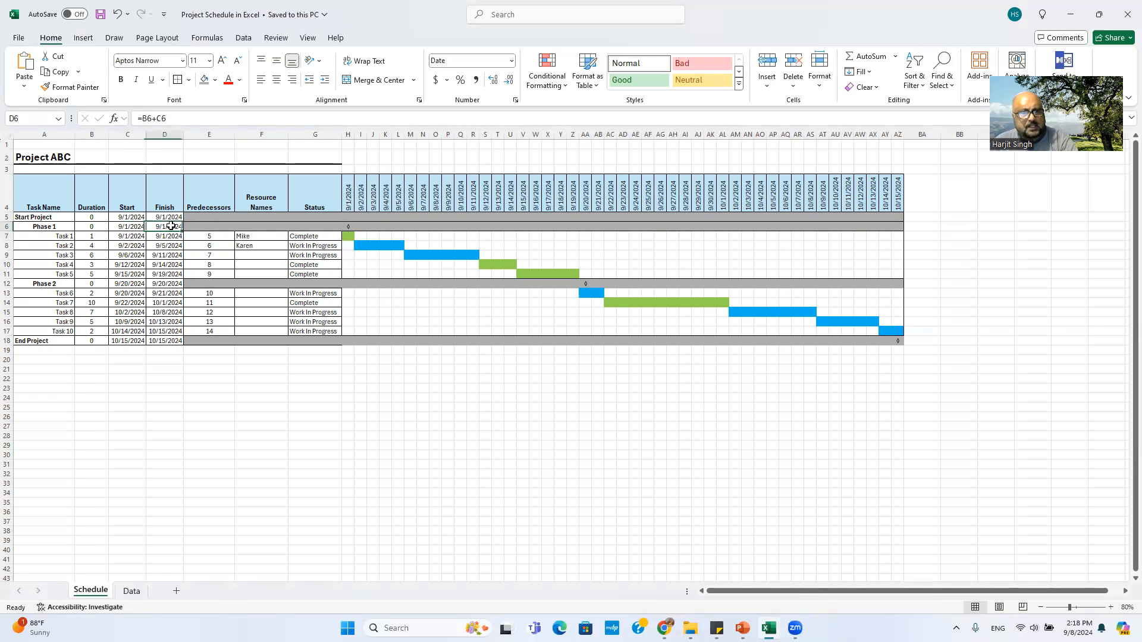
{"action": "left_click", "coordinate": [213, 236]}
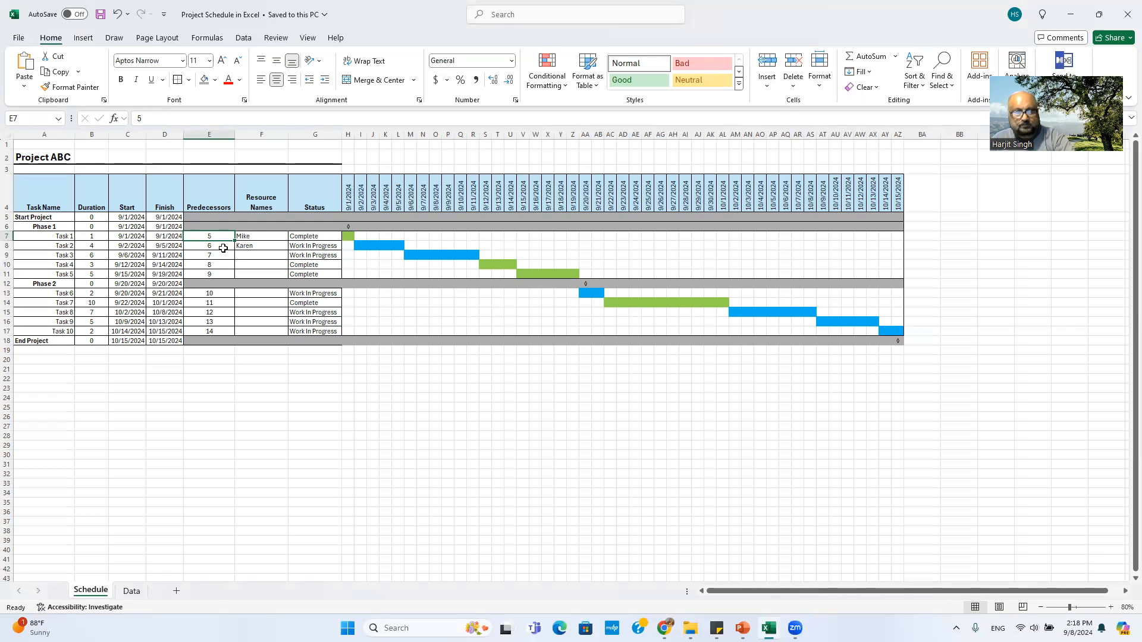
{"action": "type", "text": "6"}
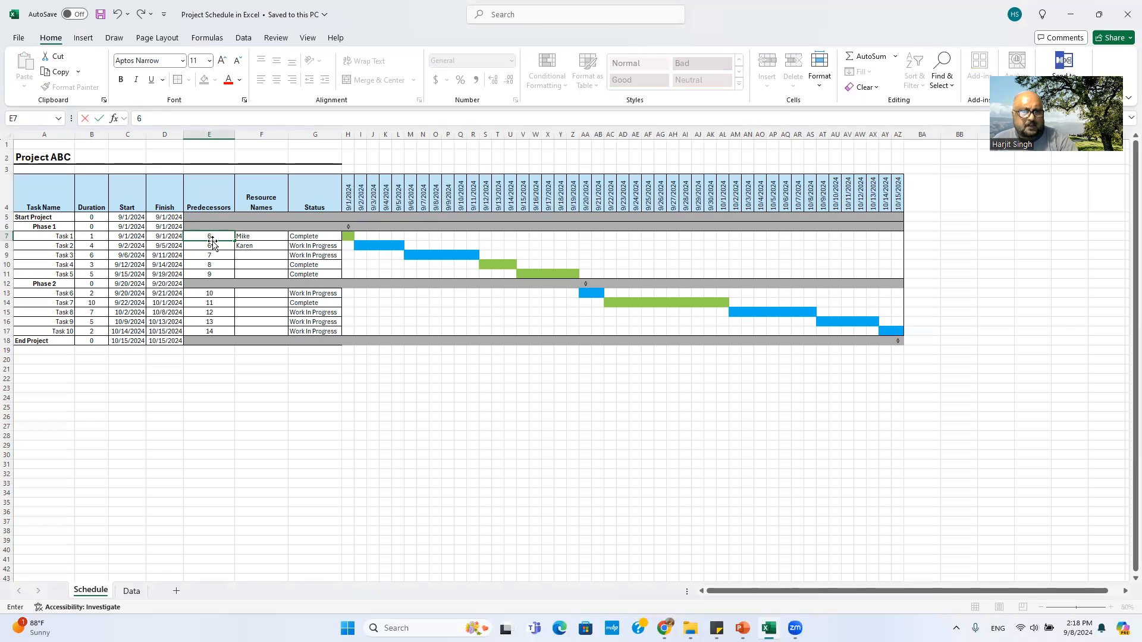
{"action": "left_click", "coordinate": [117, 14]}
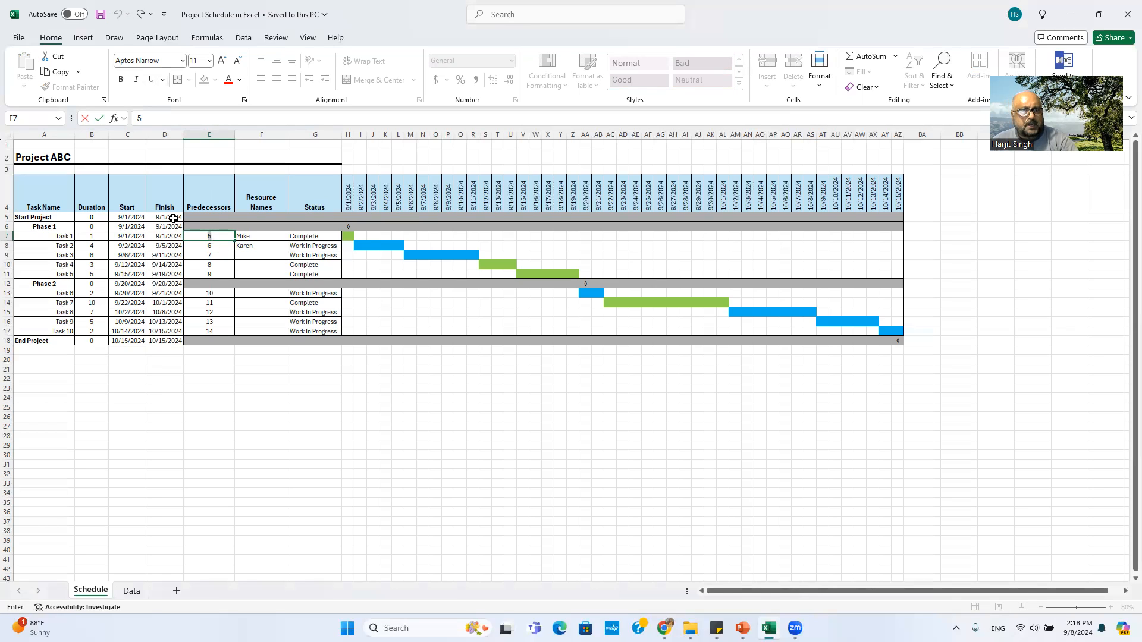
{"action": "left_click", "coordinate": [211, 248]}
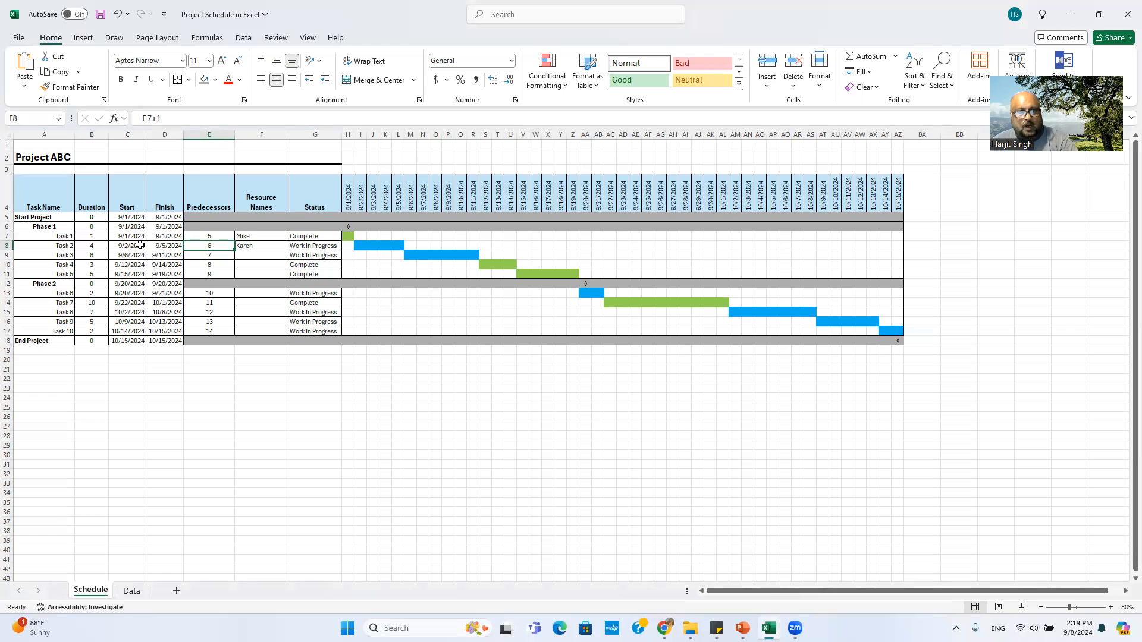
{"action": "left_click", "coordinate": [212, 236]}
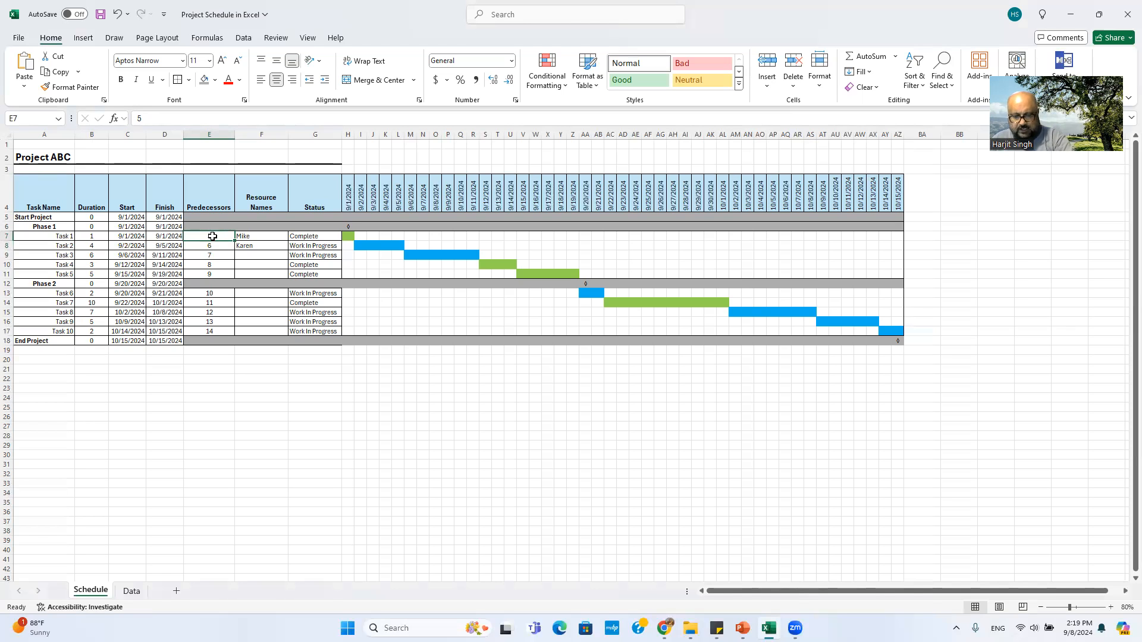
{"action": "type", "text": "6"}
{"action": "key", "text": "Return"}
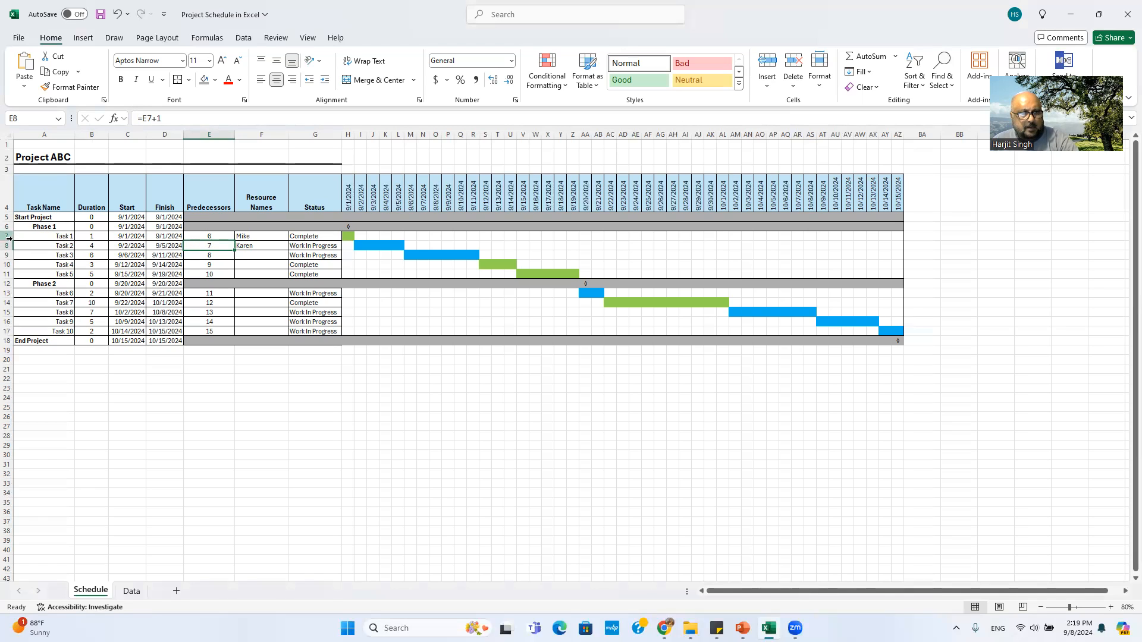
{"action": "left_click", "coordinate": [212, 254]}
{"action": "key", "text": "ctrl+d"}
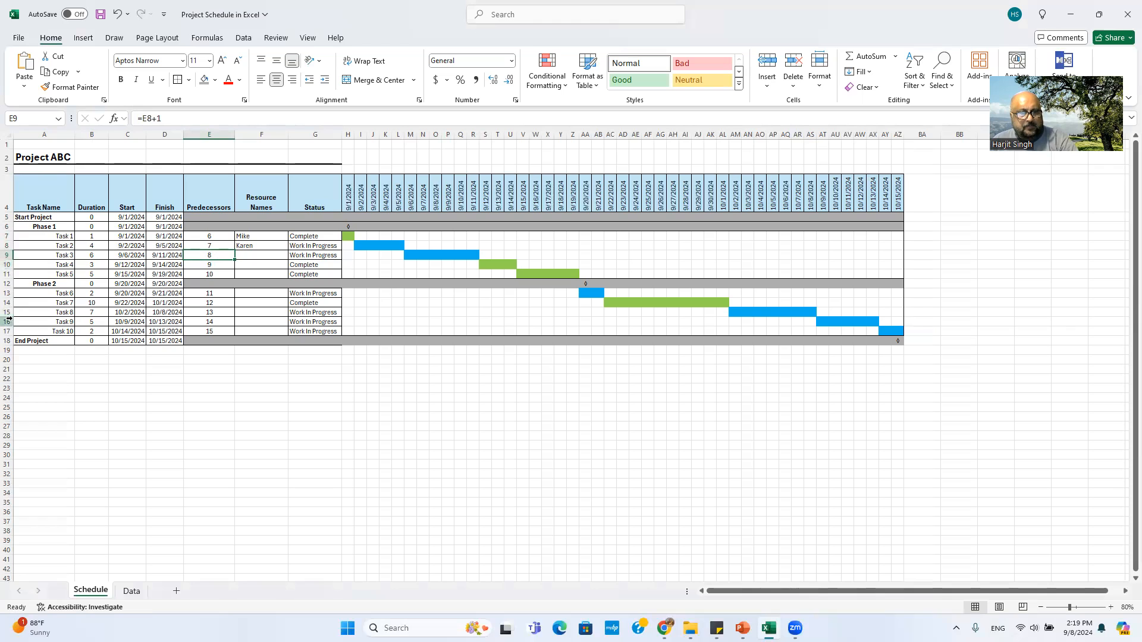
{"action": "left_click", "coordinate": [211, 265]}
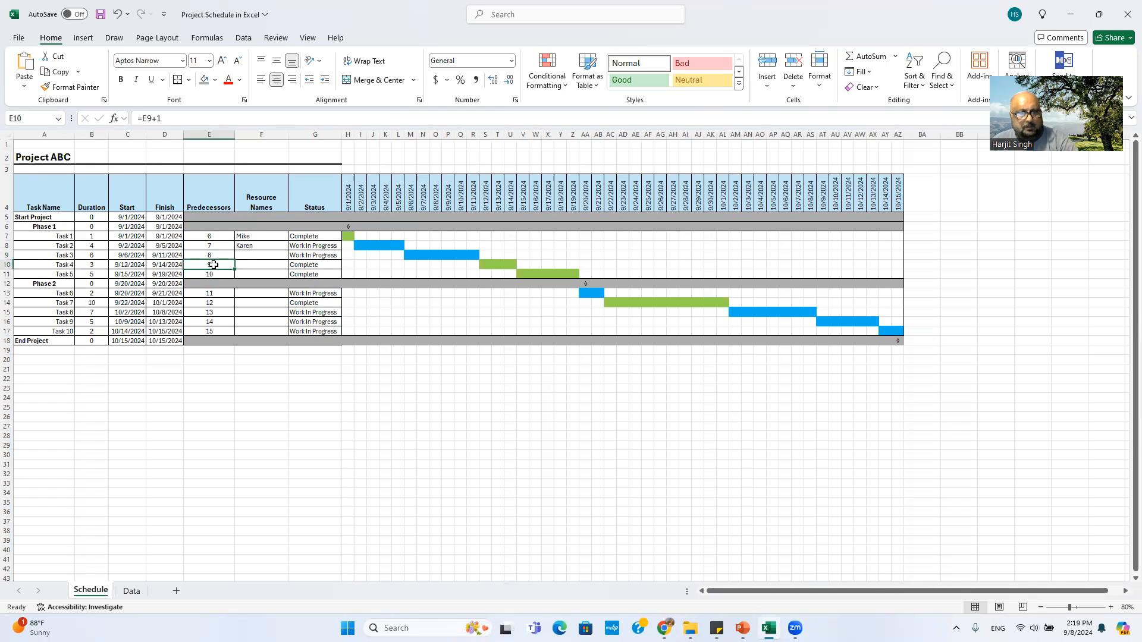
{"action": "key", "text": "Down"}
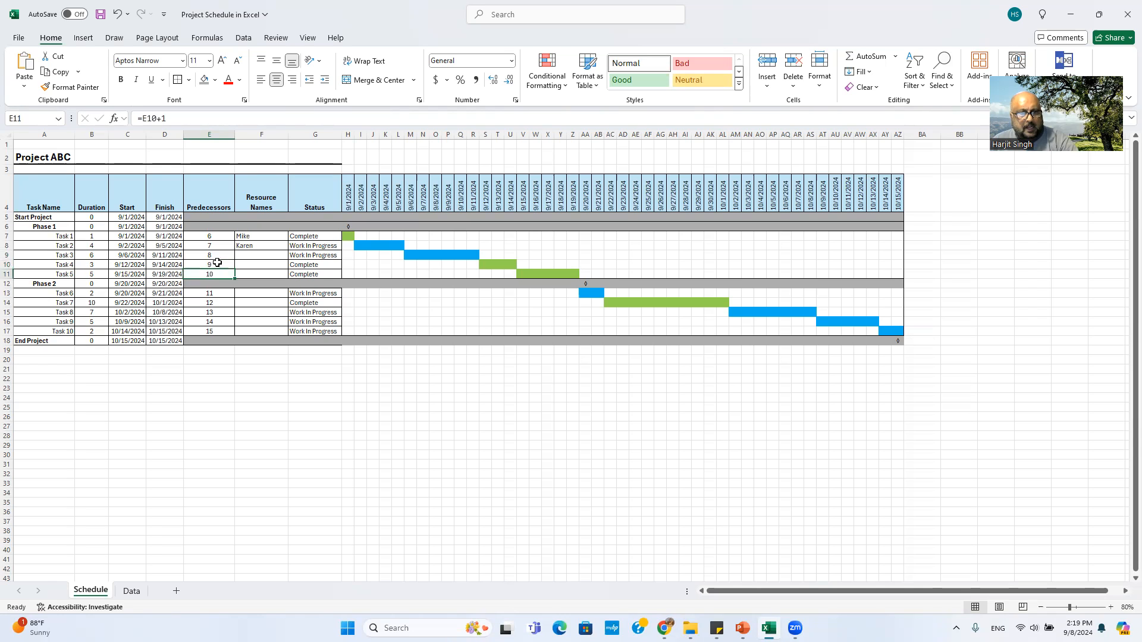
{"action": "left_click", "coordinate": [212, 295]}
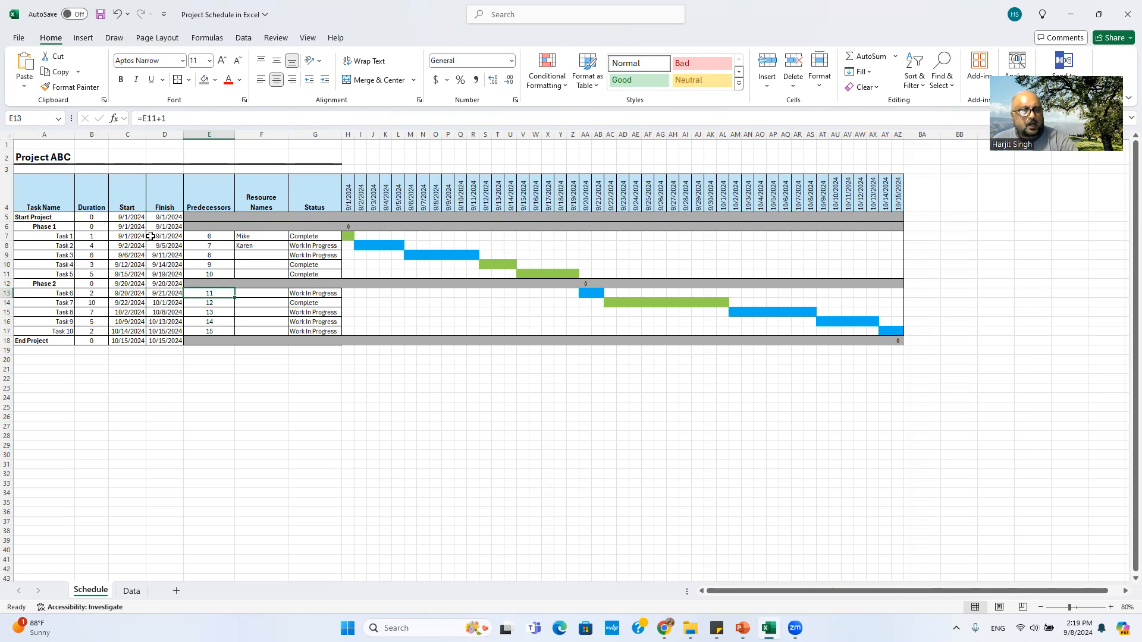
{"action": "left_click", "coordinate": [130, 237]}
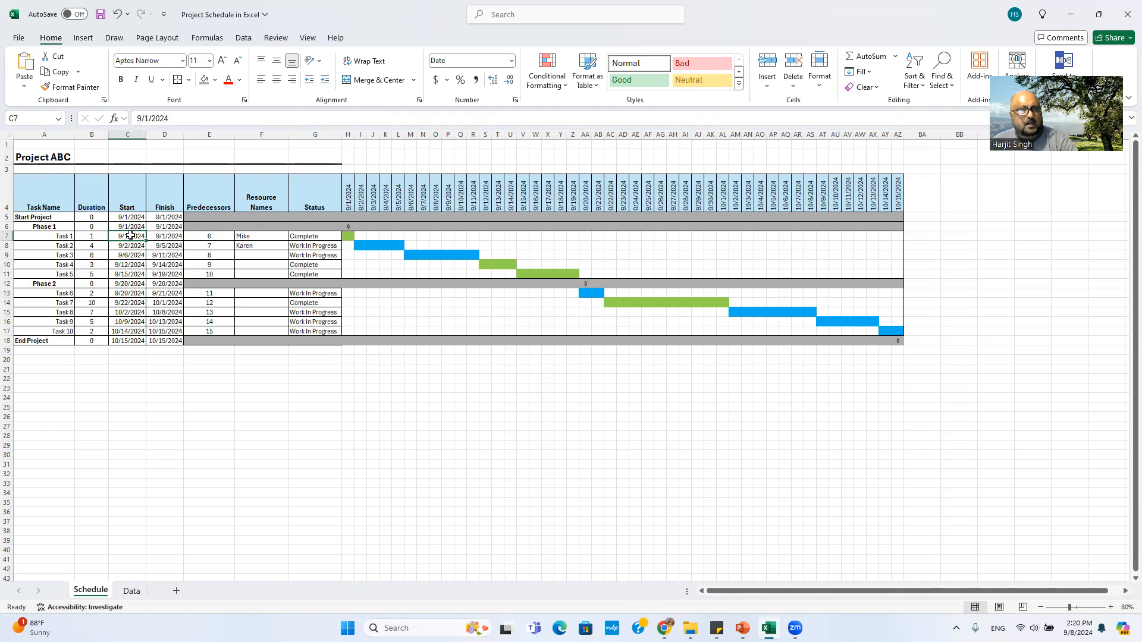
{"action": "left_click", "coordinate": [92, 237]}
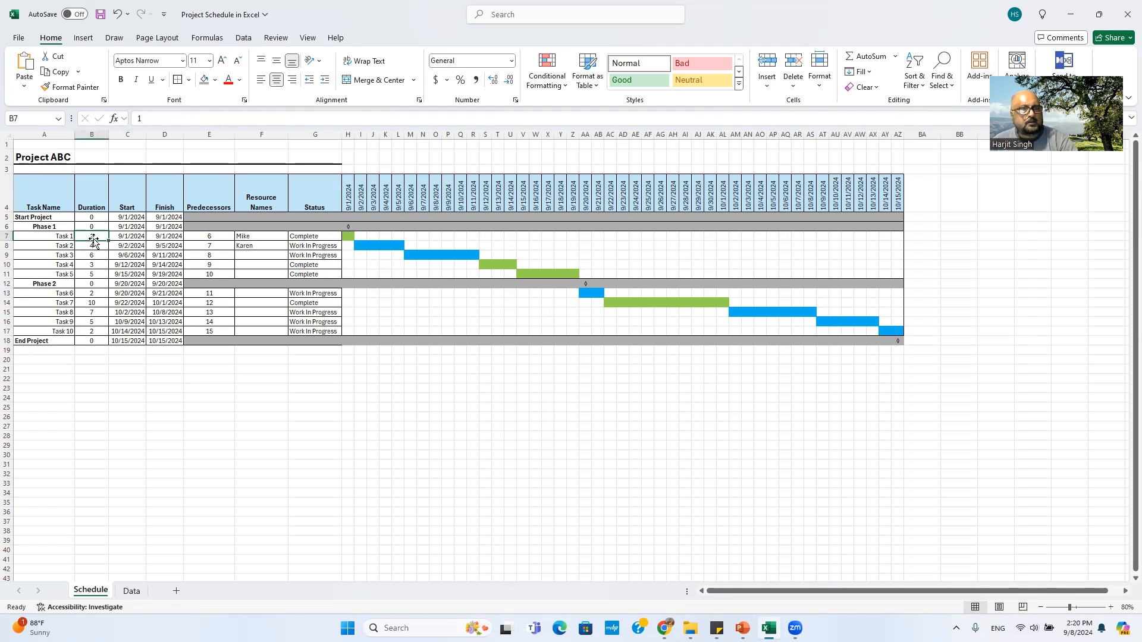
{"action": "left_click", "coordinate": [130, 236]}
{"action": "left_click", "coordinate": [163, 238]}
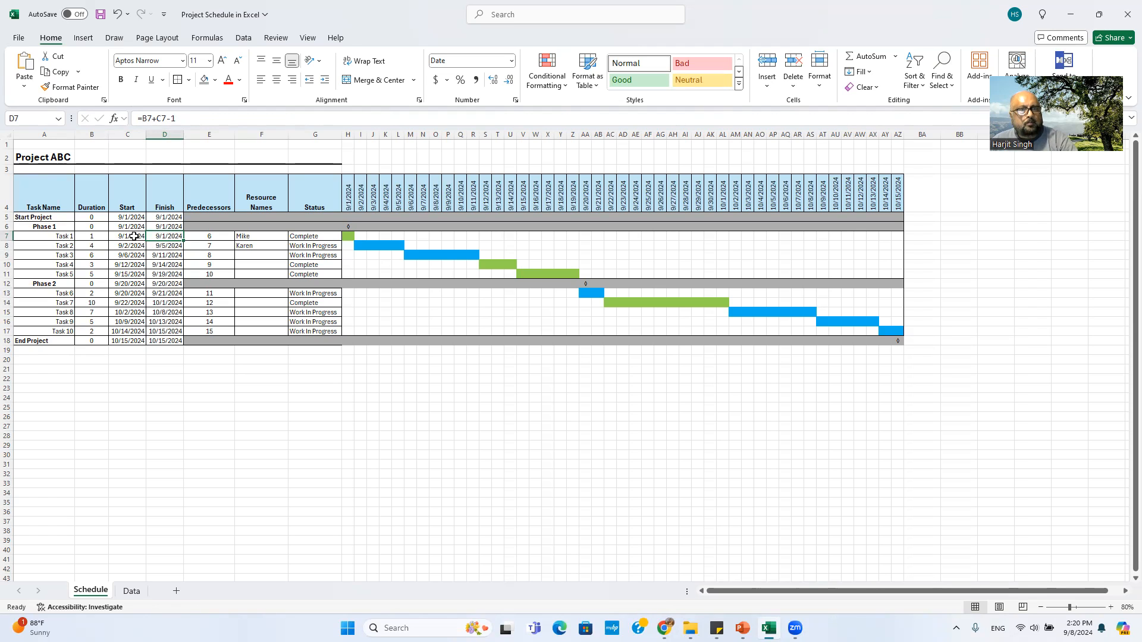
{"action": "left_click", "coordinate": [100, 238]}
{"action": "left_click", "coordinate": [132, 237]}
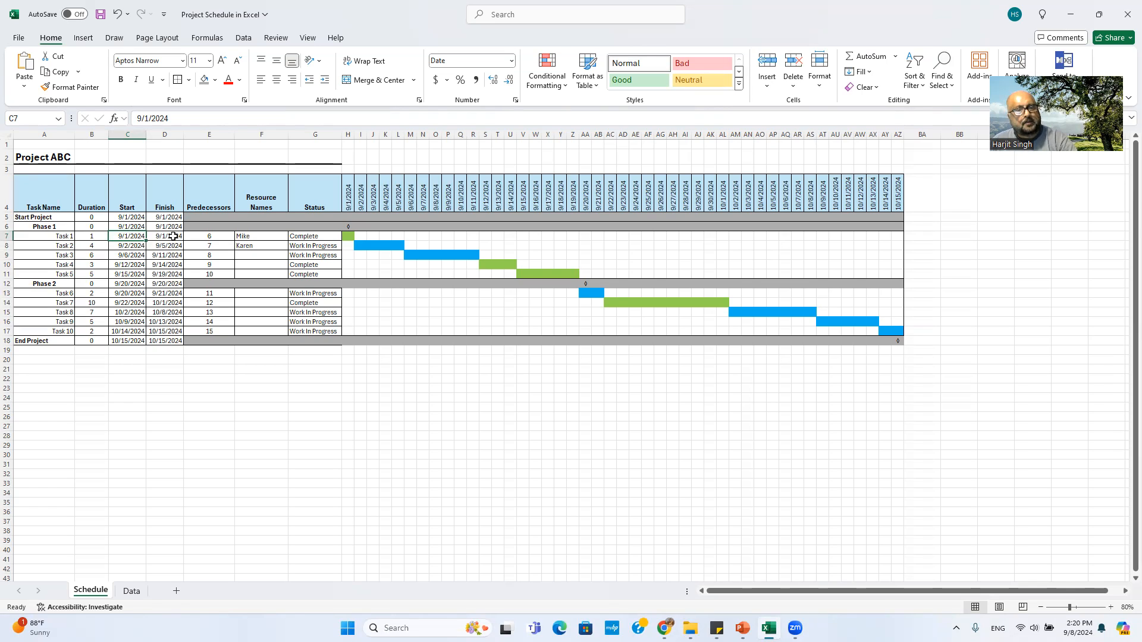
{"action": "left_click", "coordinate": [100, 236]}
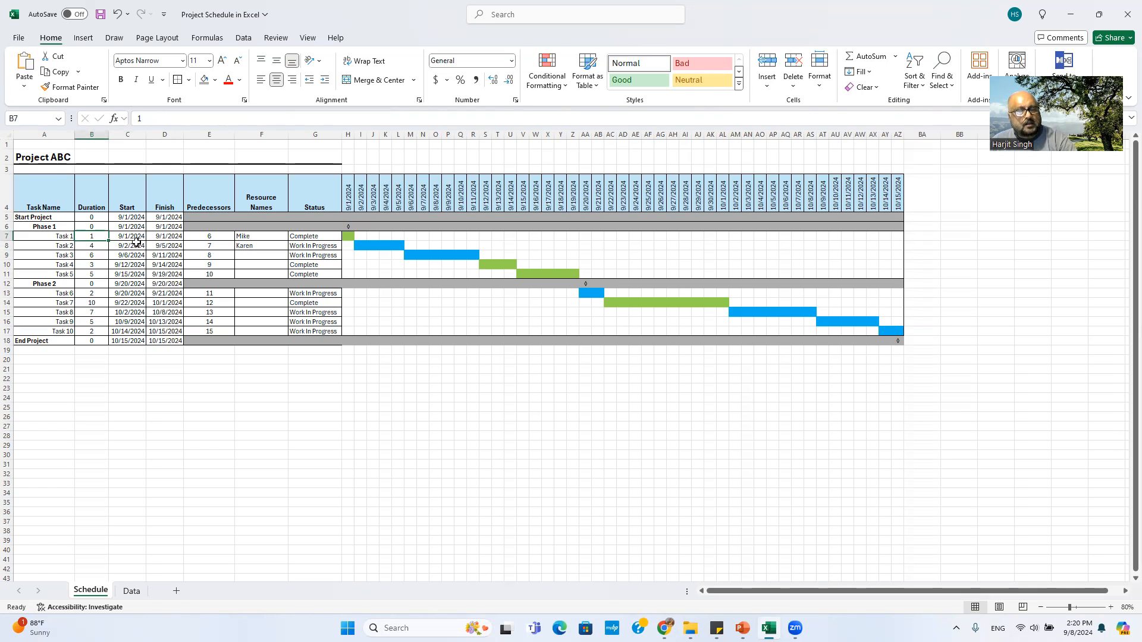
{"action": "left_click", "coordinate": [135, 239]}
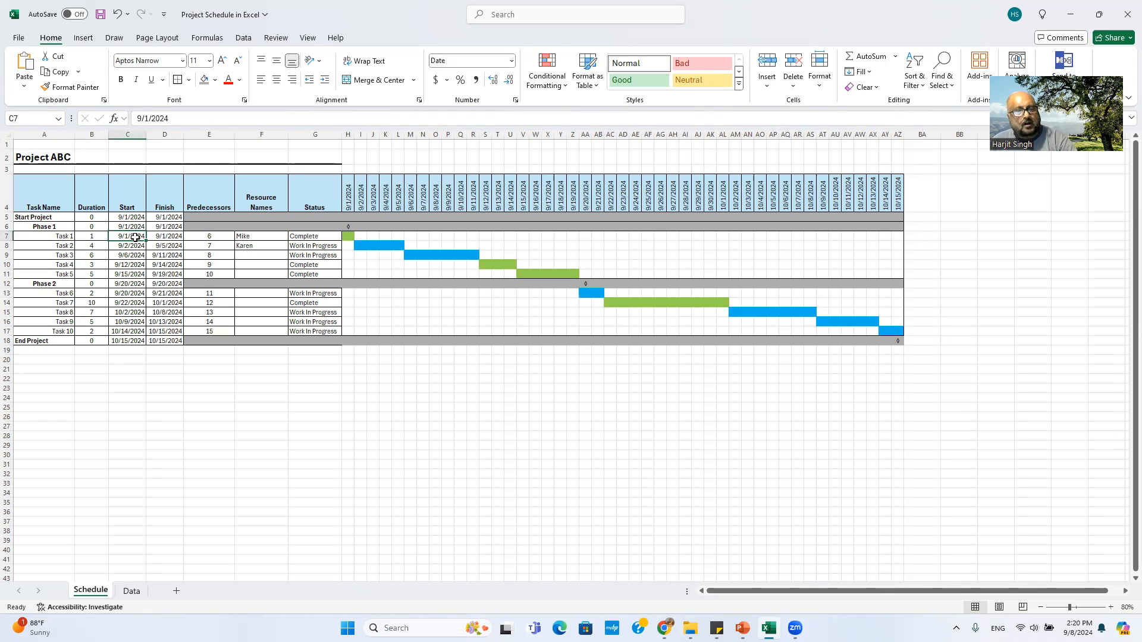
{"action": "left_click", "coordinate": [170, 237]}
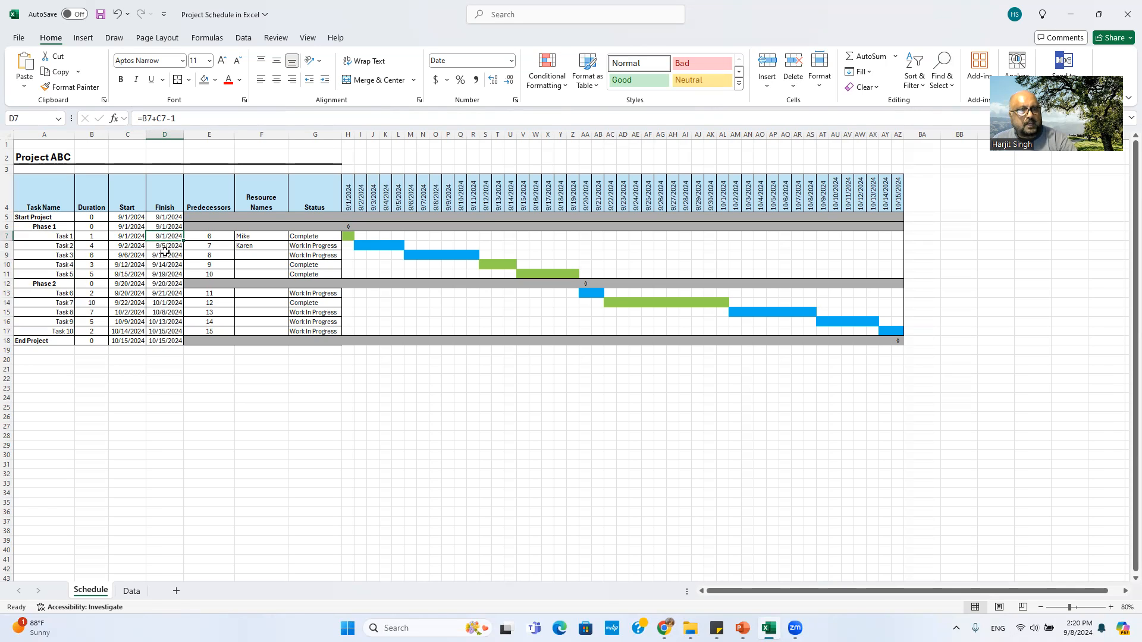
{"action": "left_click", "coordinate": [98, 293]}
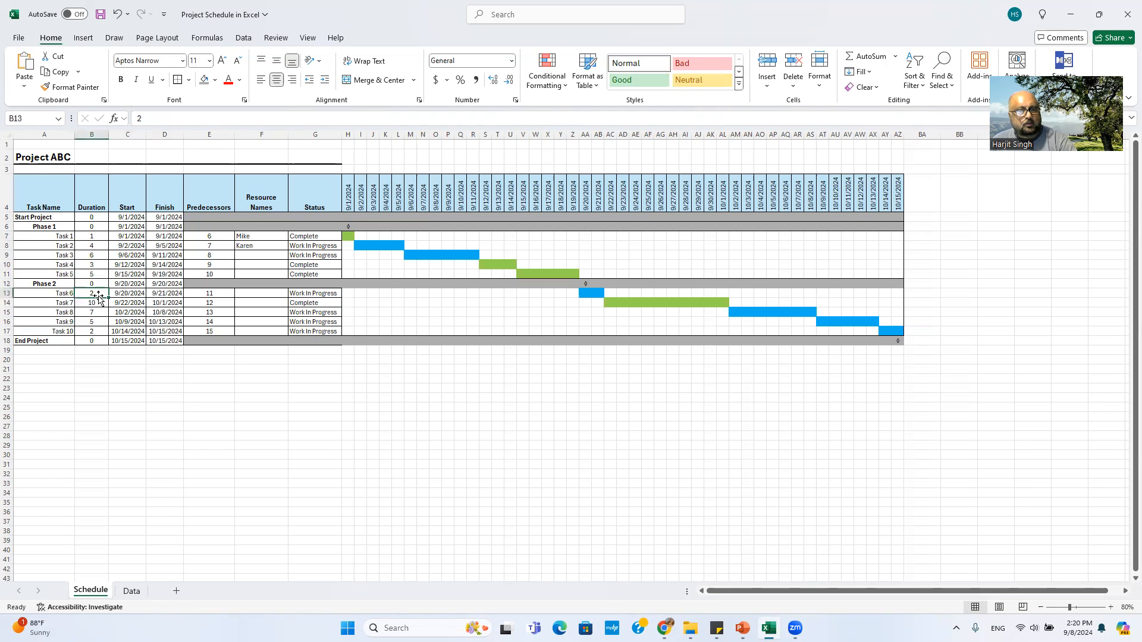
{"action": "left_click", "coordinate": [132, 293]}
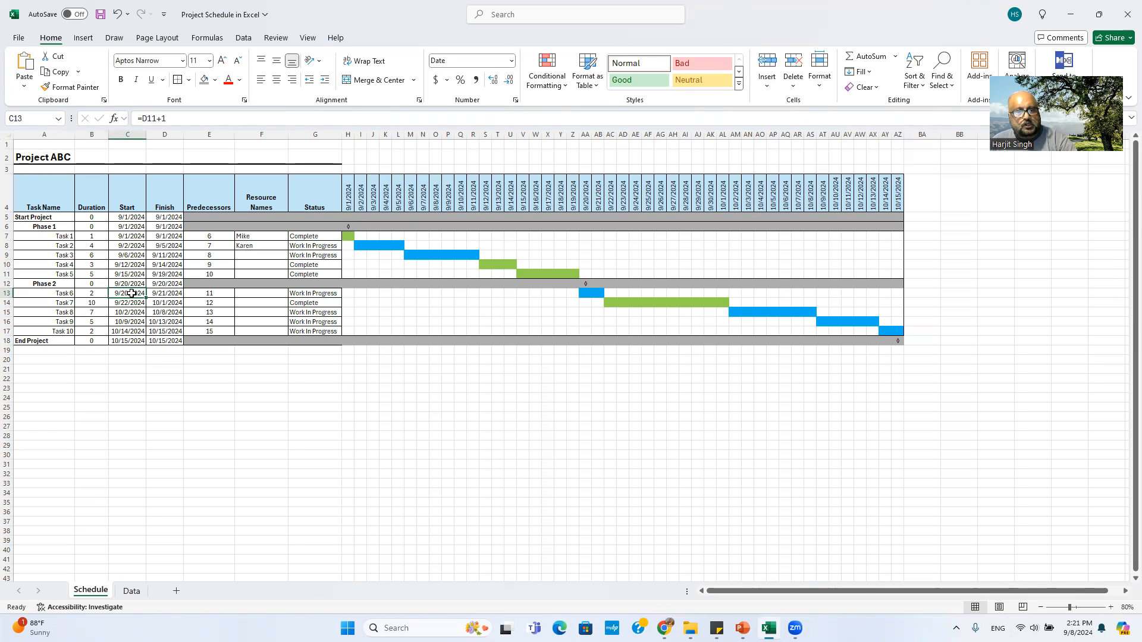
{"action": "left_click", "coordinate": [170, 294]}
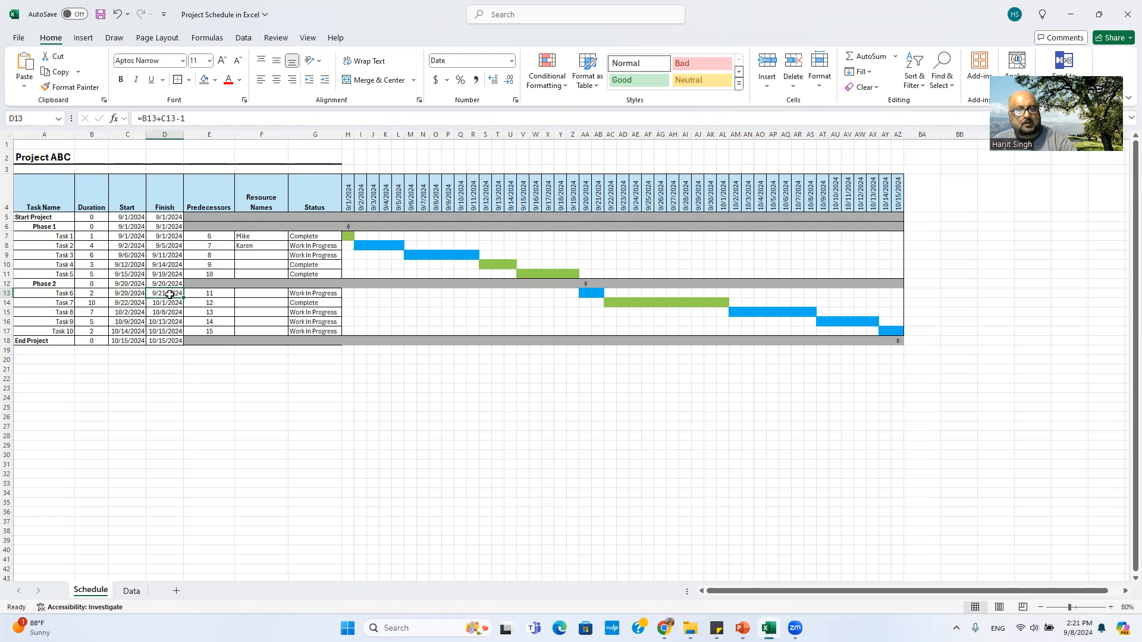
{"action": "left_click", "coordinate": [169, 246]}
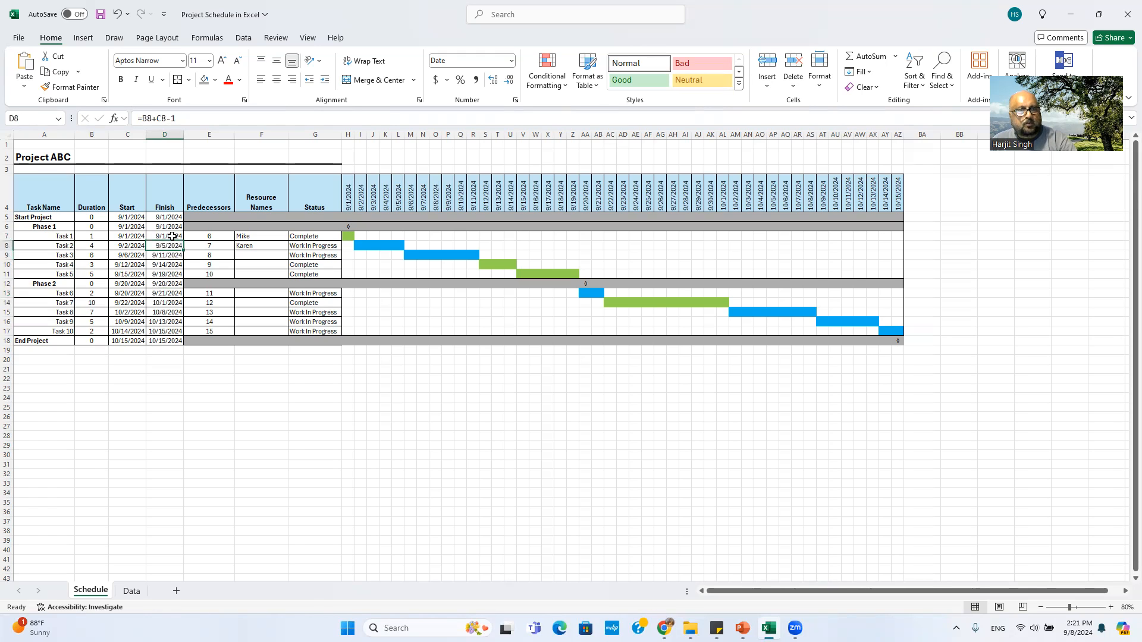
{"action": "left_click", "coordinate": [167, 237]}
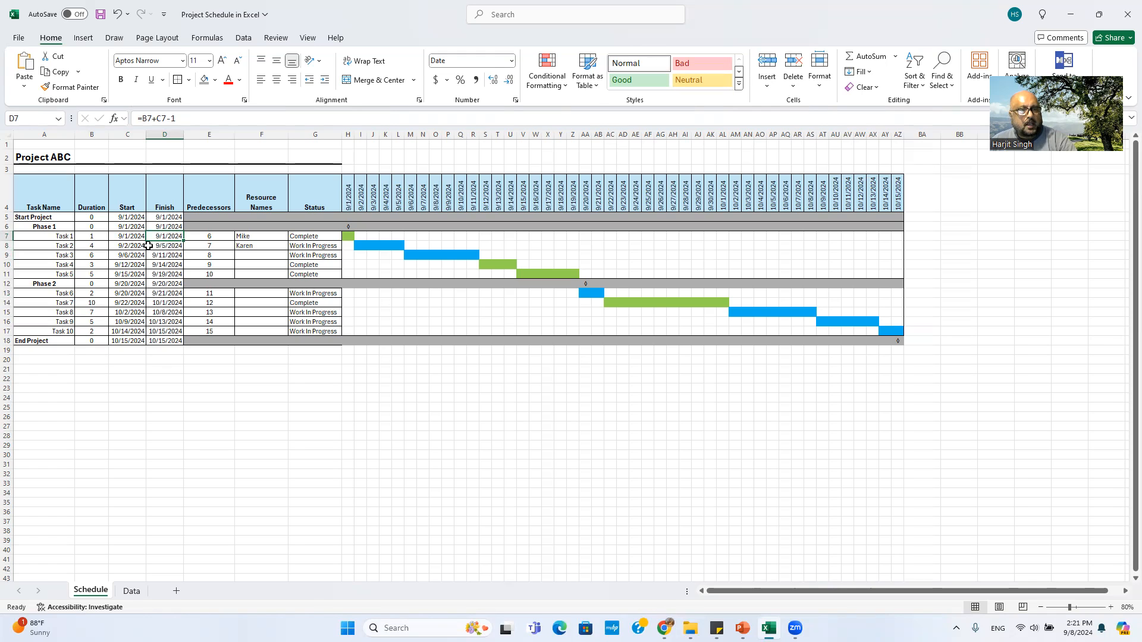
{"action": "left_click", "coordinate": [128, 248]}
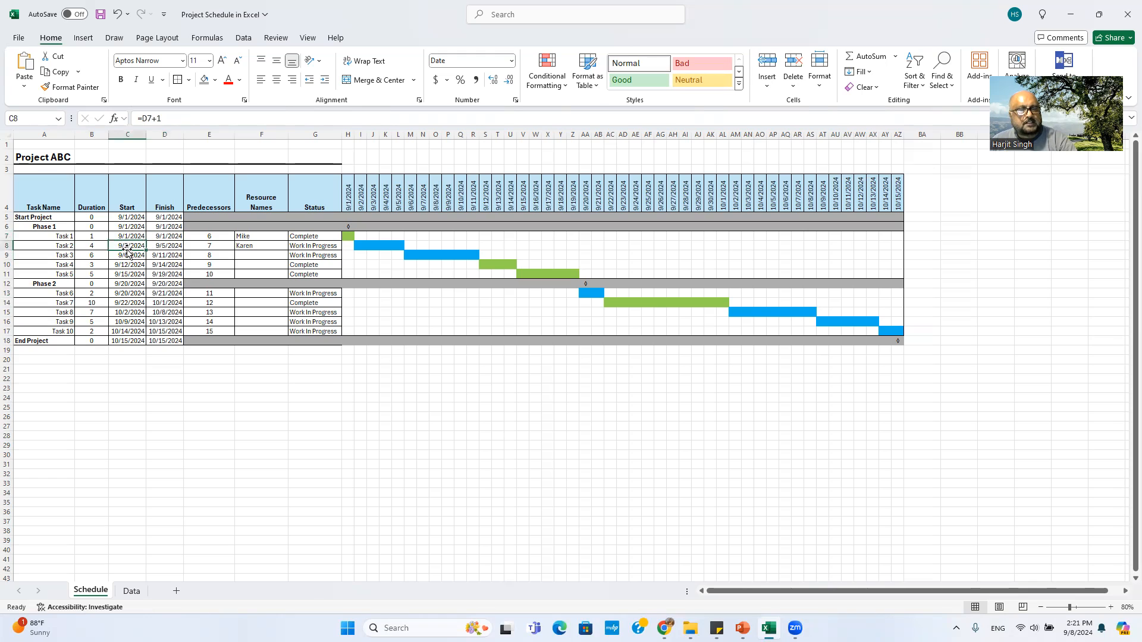
{"action": "left_click", "coordinate": [128, 236]}
{"action": "left_click", "coordinate": [129, 255]}
{"action": "left_click", "coordinate": [131, 263]}
{"action": "left_click", "coordinate": [132, 275]}
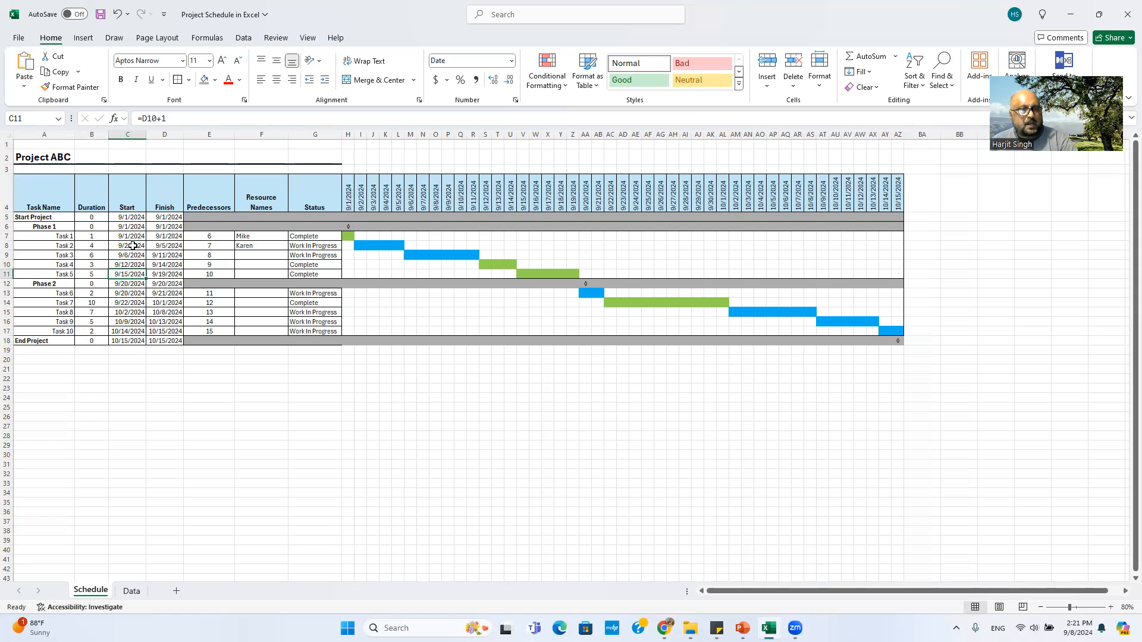
{"action": "left_click", "coordinate": [131, 235]}
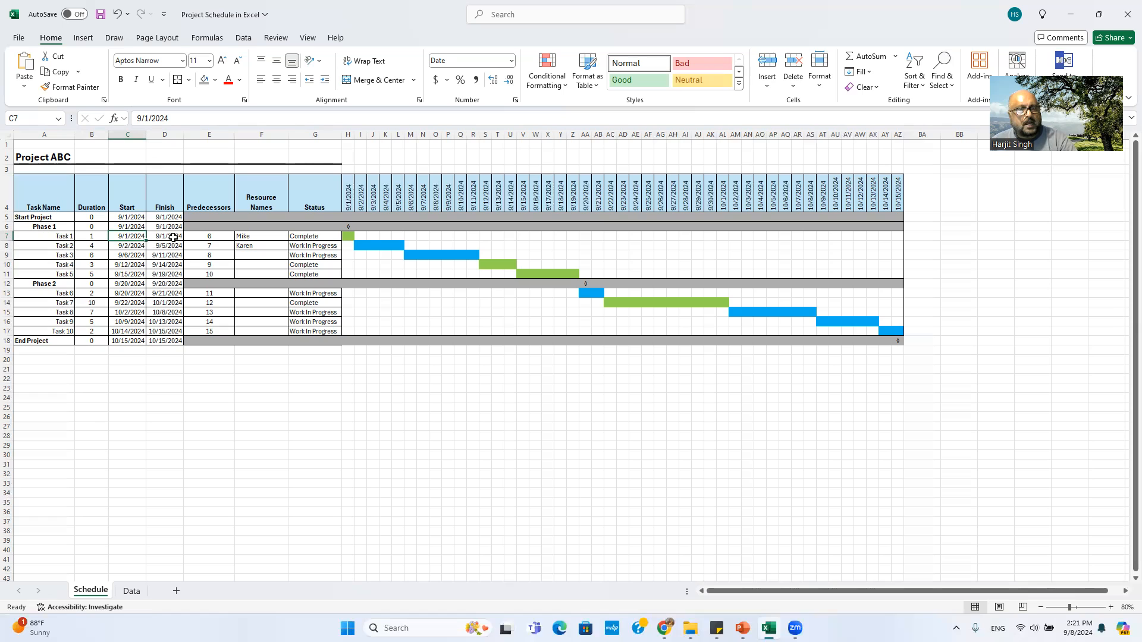
{"action": "left_click", "coordinate": [136, 247]}
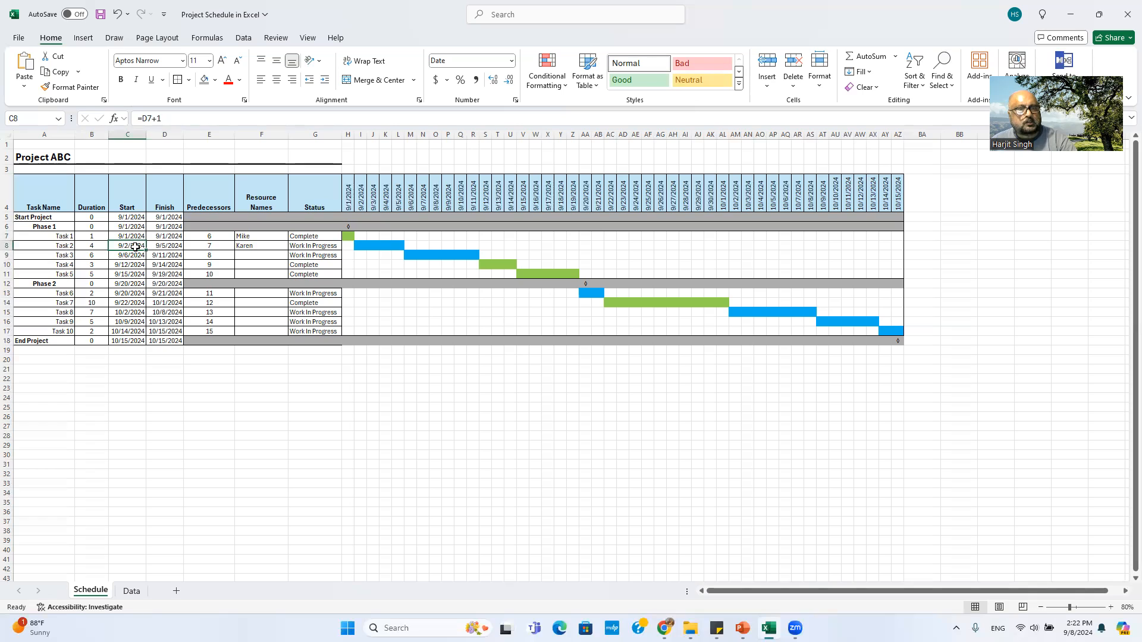
{"action": "left_click", "coordinate": [178, 236]}
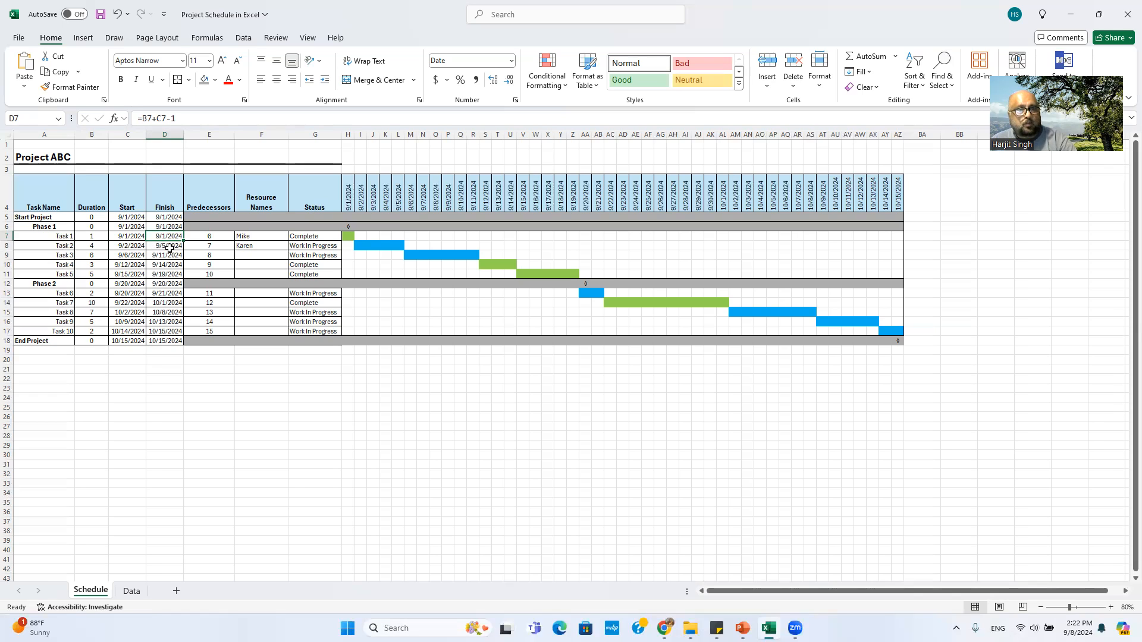
{"action": "left_click", "coordinate": [131, 250]}
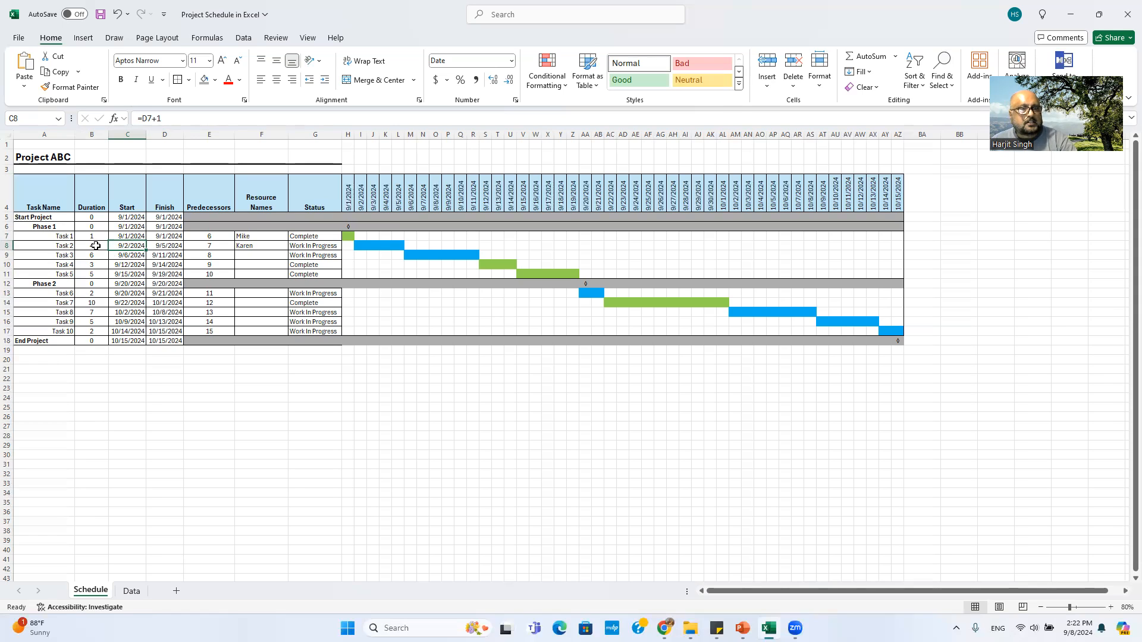
{"action": "left_click", "coordinate": [170, 239]}
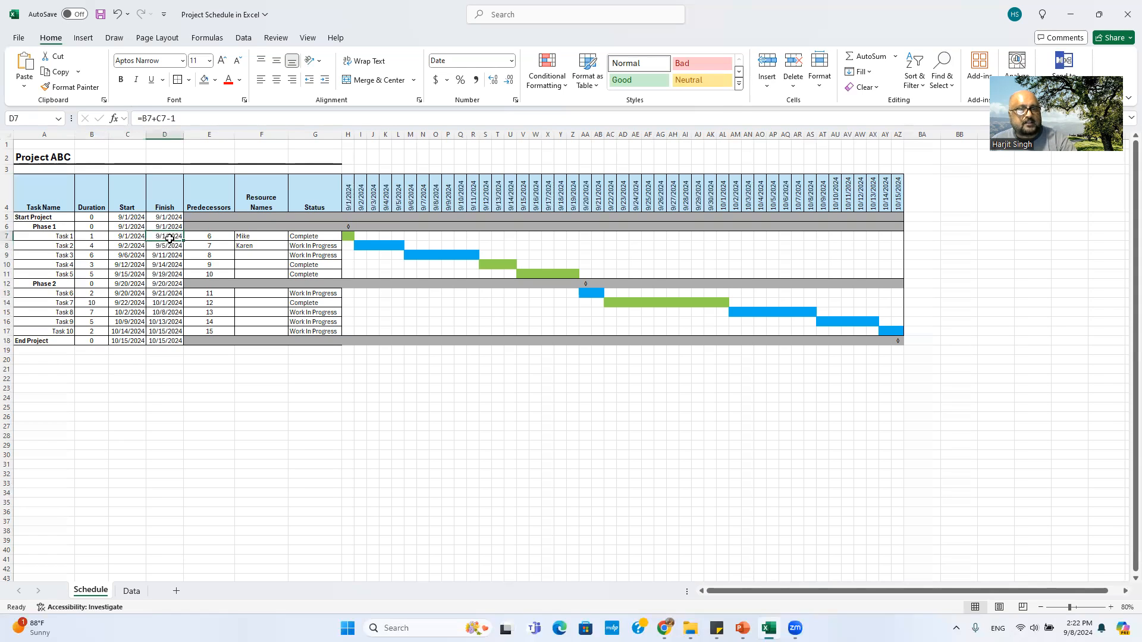
{"action": "left_click", "coordinate": [127, 246]}
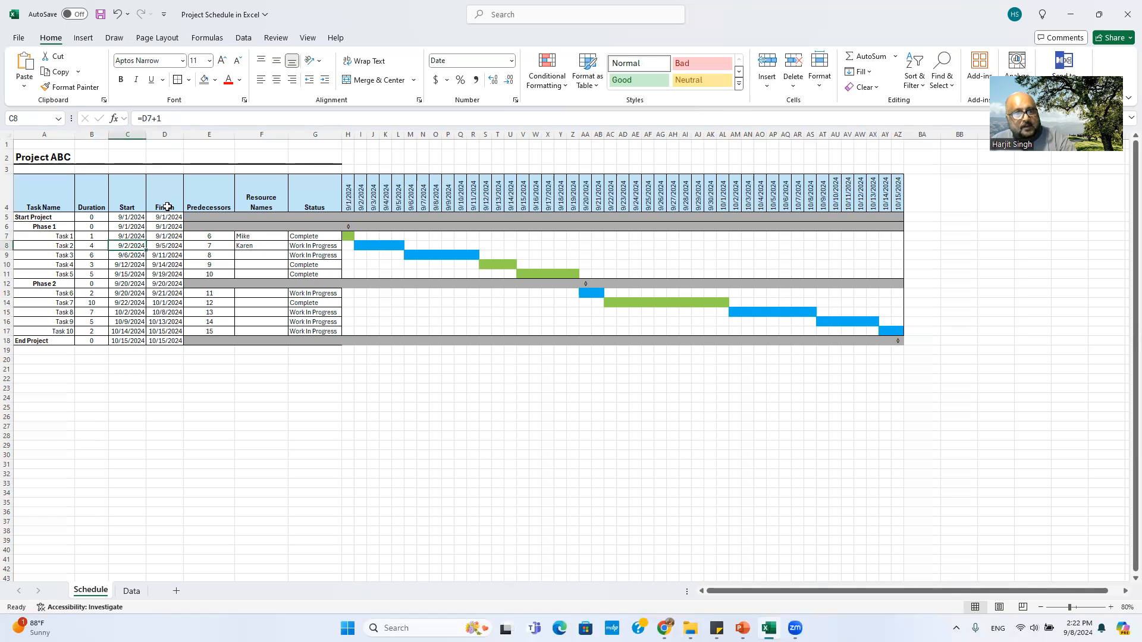
{"action": "left_click", "coordinate": [133, 255]}
{"action": "left_click", "coordinate": [134, 246]}
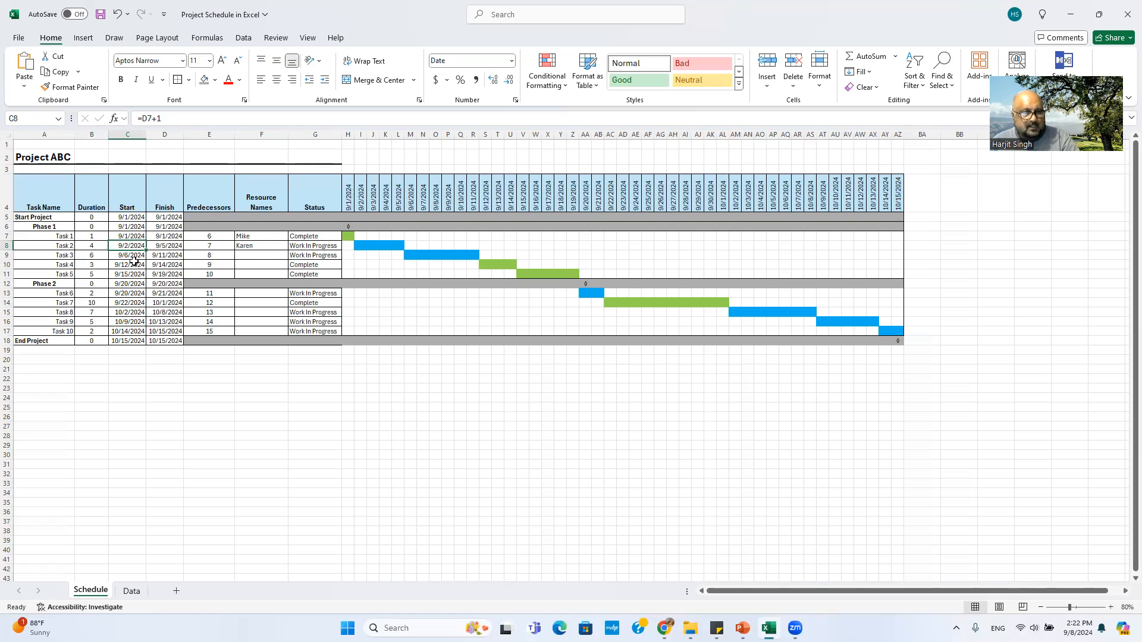
{"action": "left_click", "coordinate": [131, 257]}
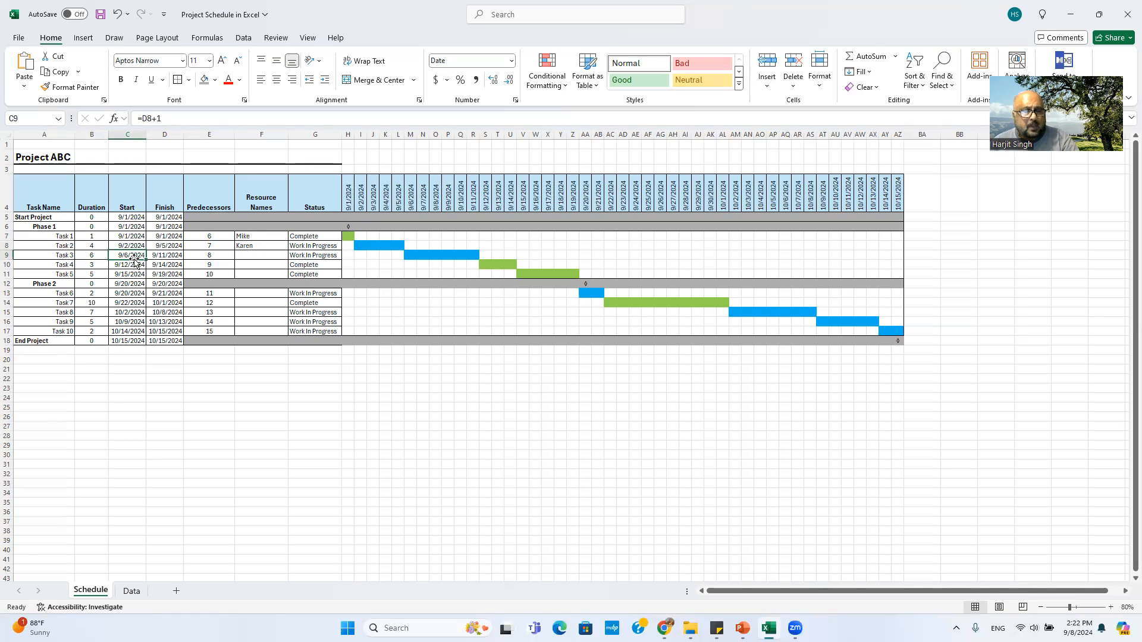
{"action": "left_click", "coordinate": [168, 257]}
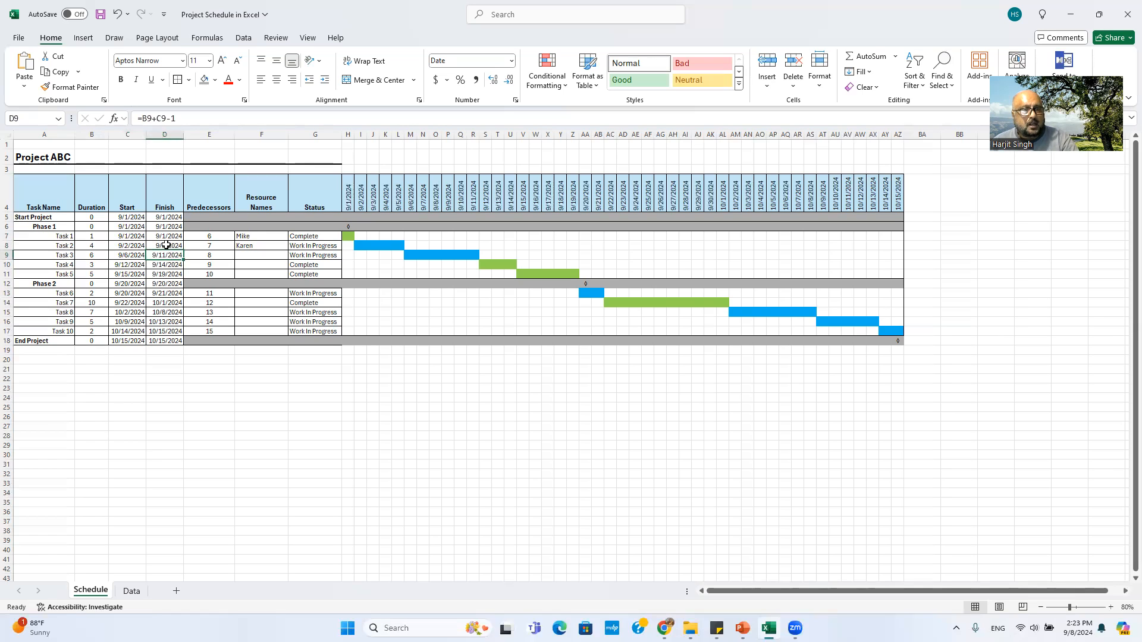
{"action": "left_click", "coordinate": [168, 247]}
{"action": "left_click", "coordinate": [168, 256]}
{"action": "left_click", "coordinate": [168, 265]}
{"action": "left_click", "coordinate": [168, 275]}
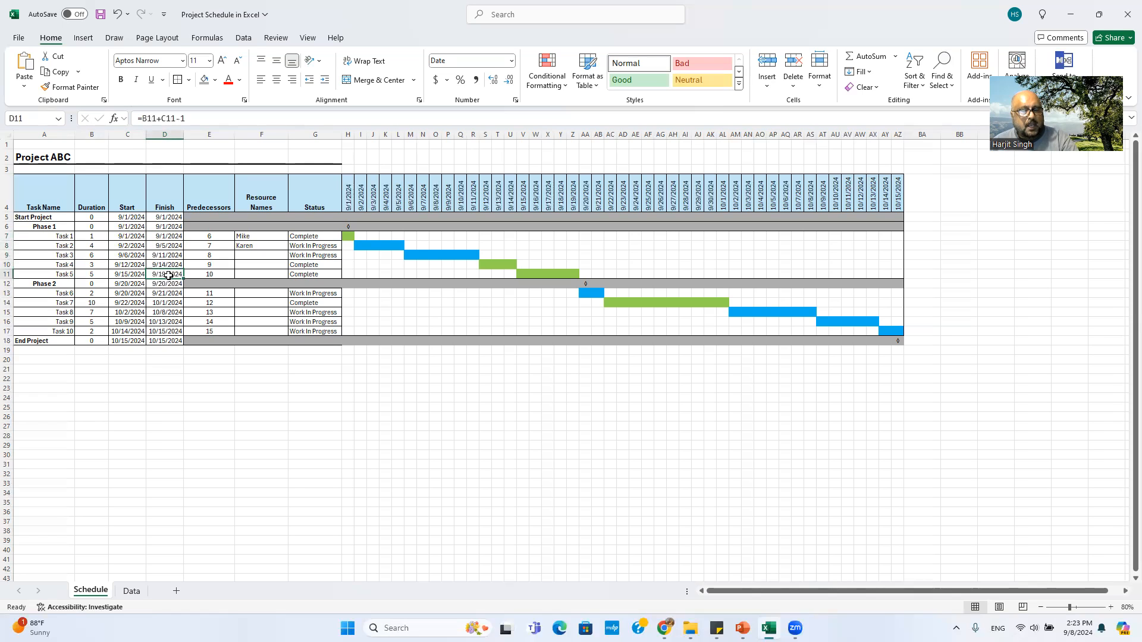
{"action": "left_click", "coordinate": [169, 303]}
{"action": "left_click", "coordinate": [169, 310]}
{"action": "left_click", "coordinate": [171, 321]}
{"action": "left_click", "coordinate": [174, 331]}
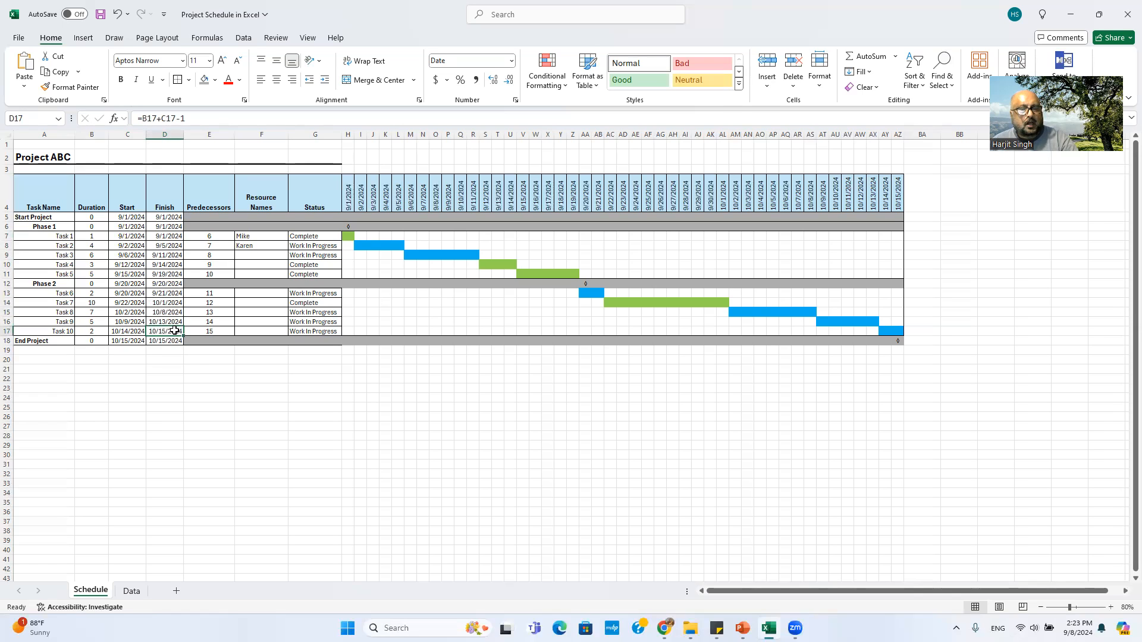
{"action": "left_click", "coordinate": [215, 256]}
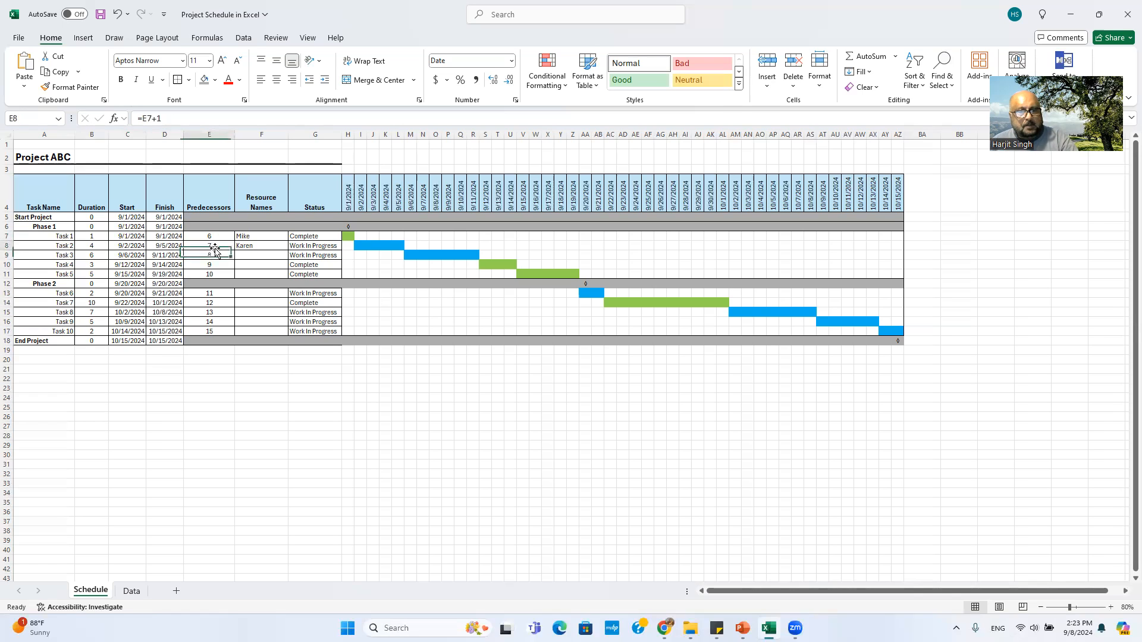
{"action": "left_click", "coordinate": [222, 265]}
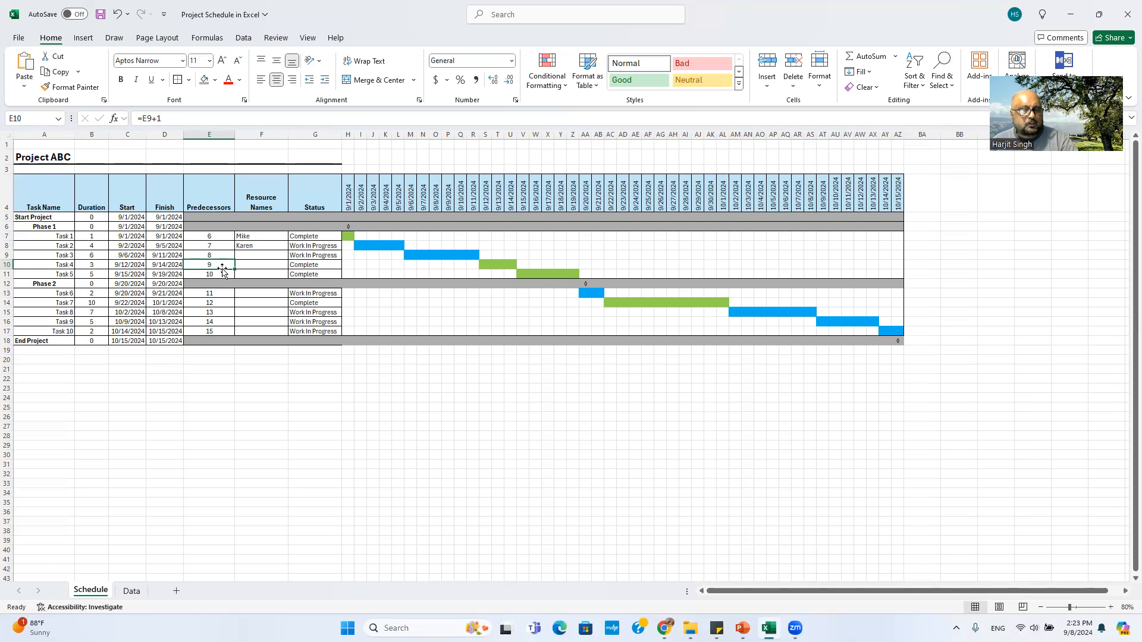
{"action": "left_click", "coordinate": [215, 256]}
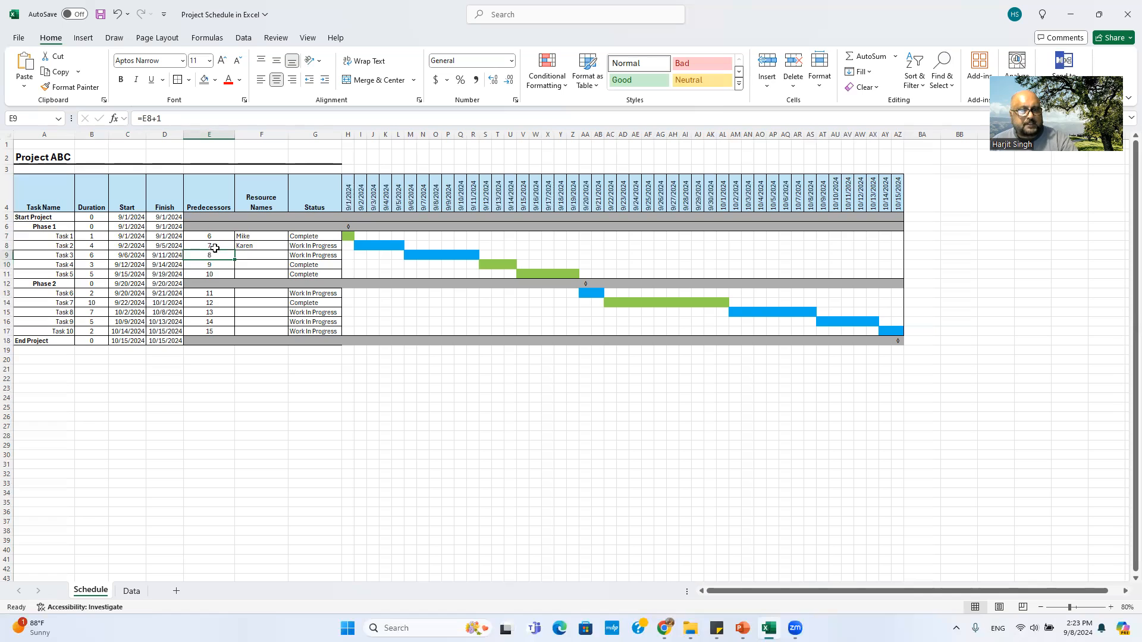
{"action": "left_click", "coordinate": [209, 303]}
{"action": "left_click", "coordinate": [212, 322]}
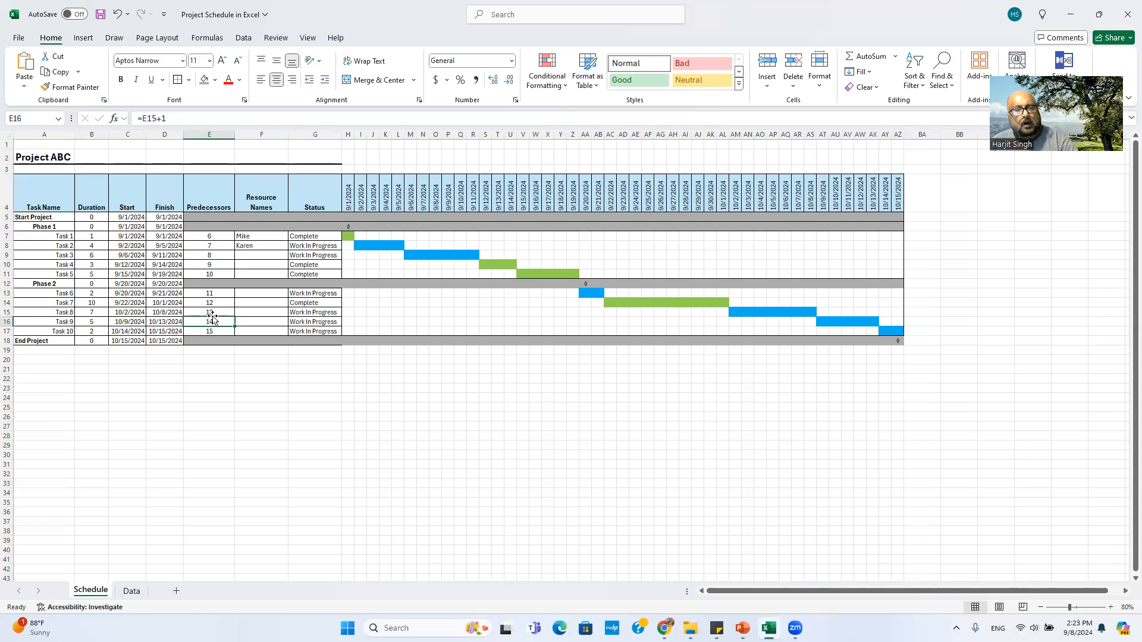
{"action": "left_click", "coordinate": [210, 247]}
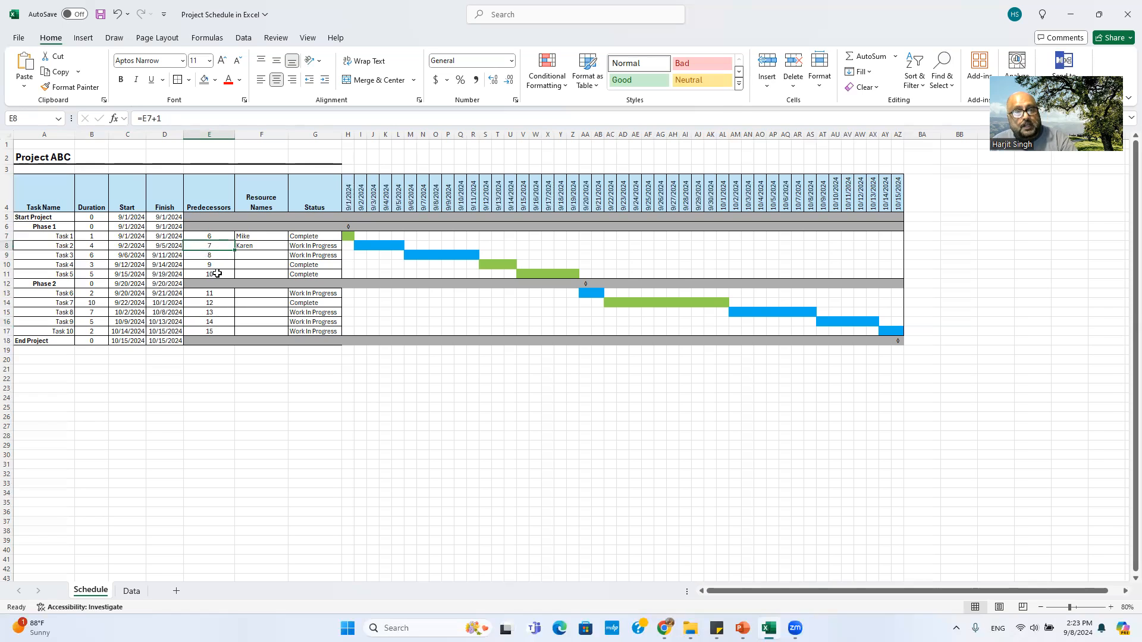
{"action": "left_click", "coordinate": [211, 293]}
{"action": "left_click", "coordinate": [212, 310]}
{"action": "left_click", "coordinate": [211, 254]}
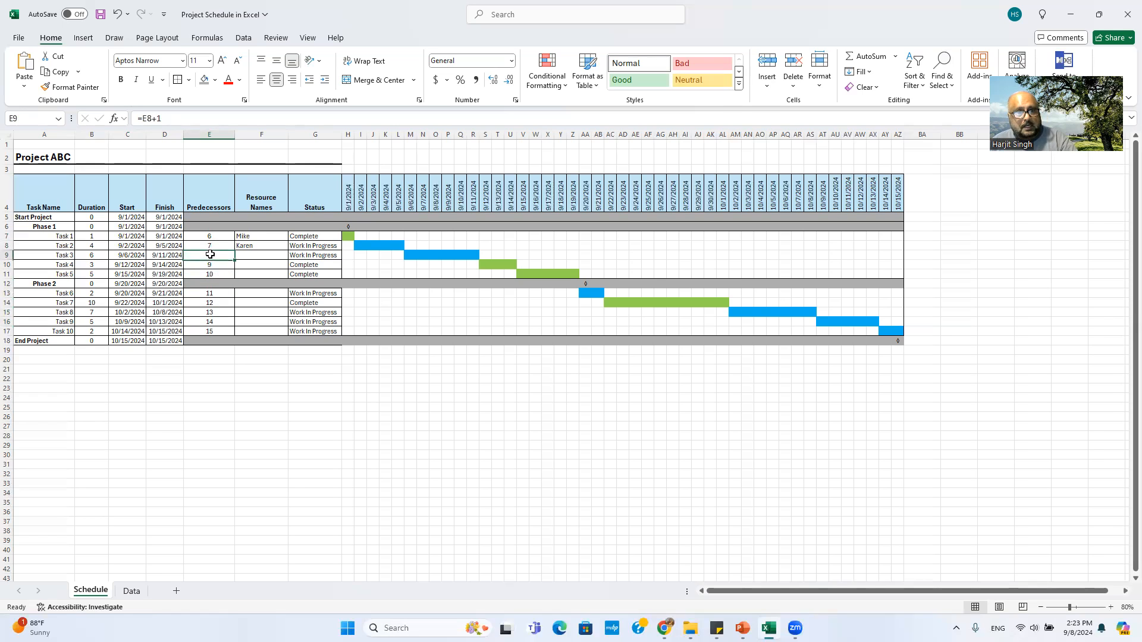
{"action": "left_click", "coordinate": [213, 265]}
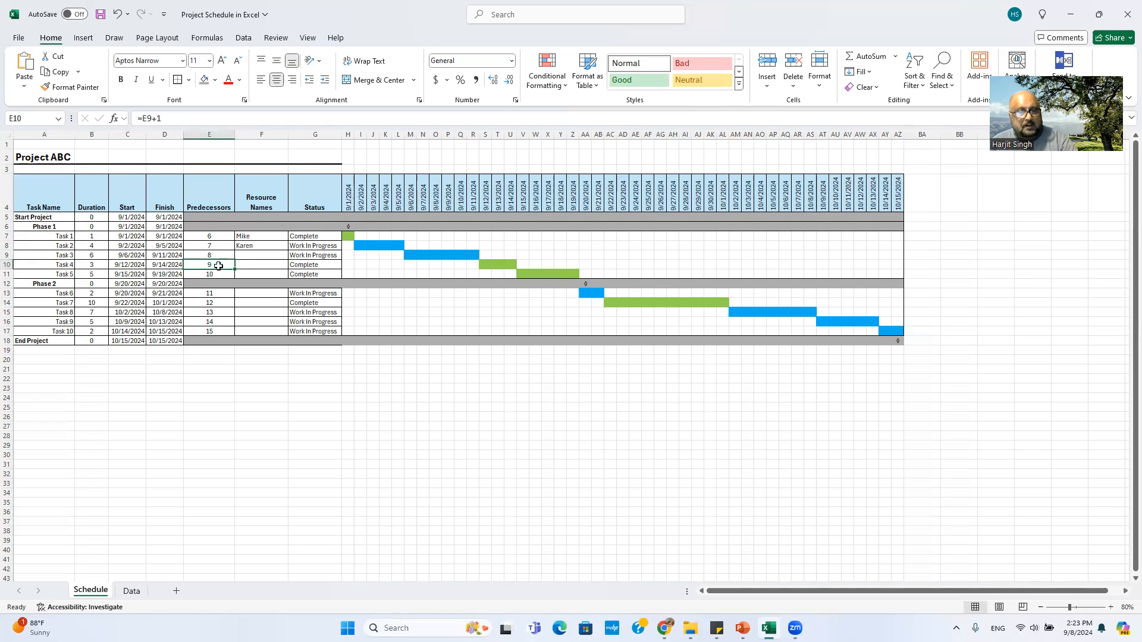
{"action": "left_click", "coordinate": [214, 255]}
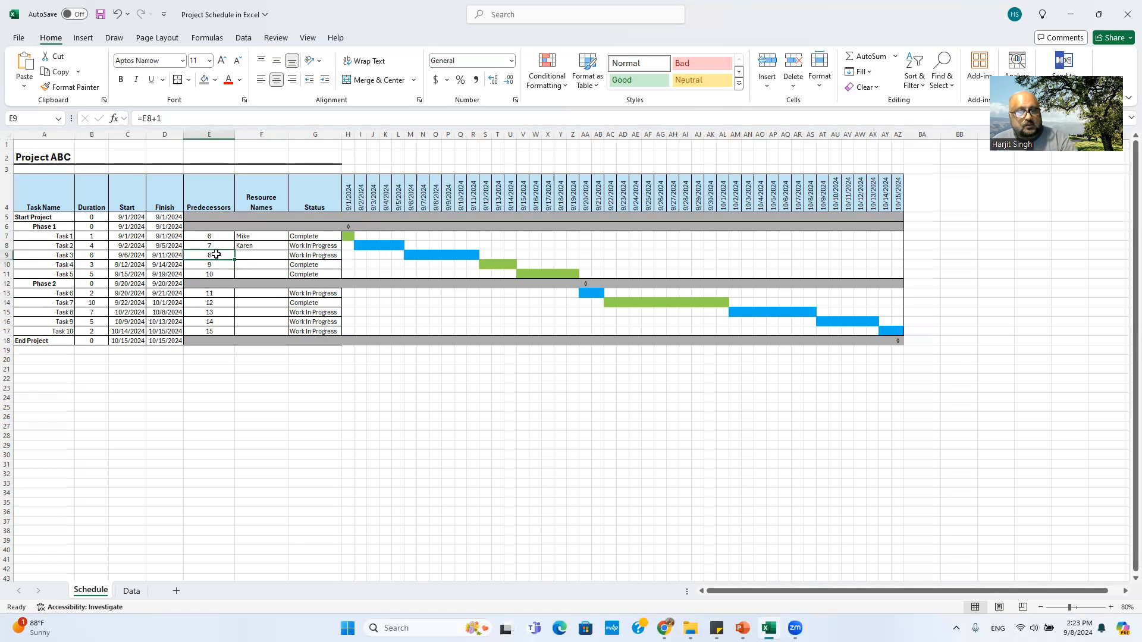
{"action": "left_click", "coordinate": [215, 312]}
{"action": "left_click", "coordinate": [213, 303]}
{"action": "left_click", "coordinate": [218, 320]}
{"action": "left_click", "coordinate": [219, 265]}
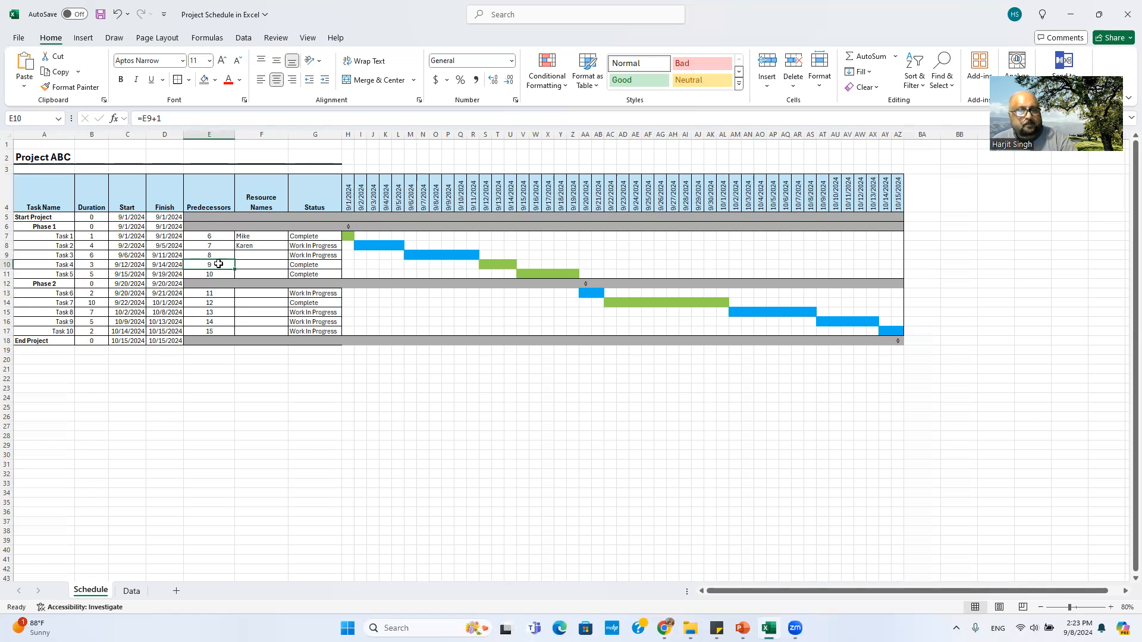
Step: Check Task 1's resource dropdown in F7 against the lists on the Data sheet
{"action": "left_click", "coordinate": [258, 237]}
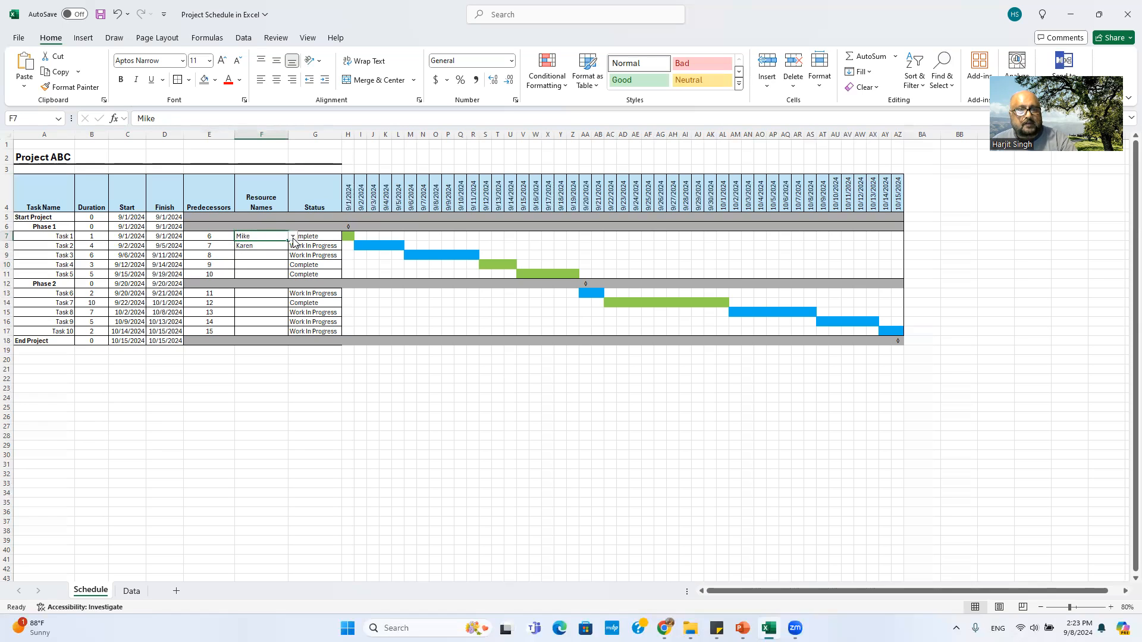
{"action": "left_click", "coordinate": [294, 239]}
{"action": "left_click", "coordinate": [254, 237]}
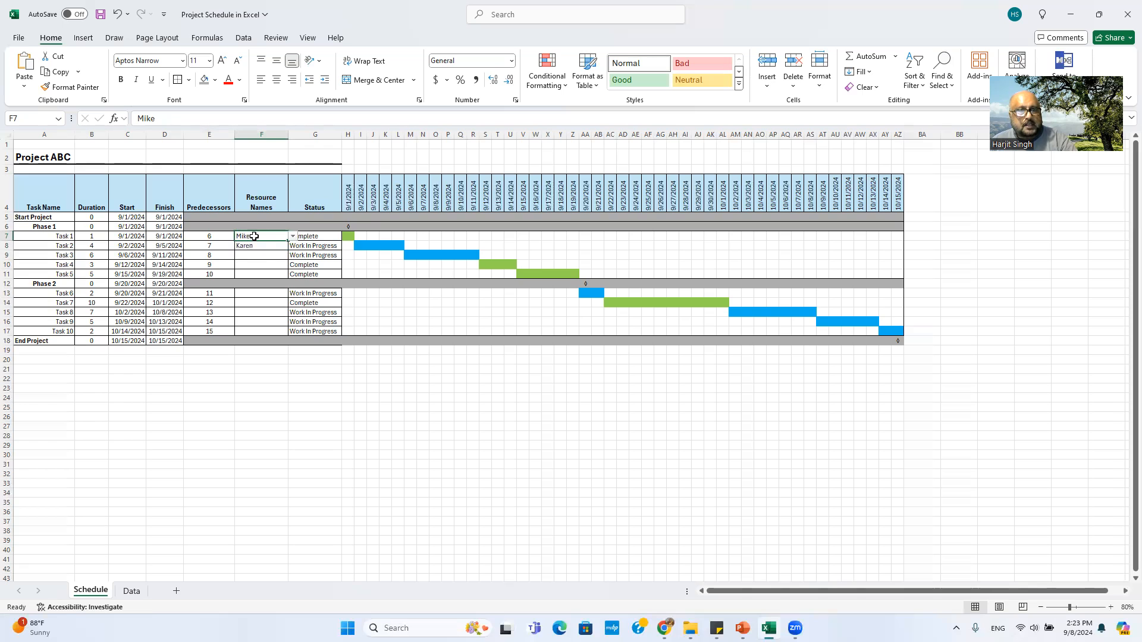
{"action": "left_click", "coordinate": [133, 591]}
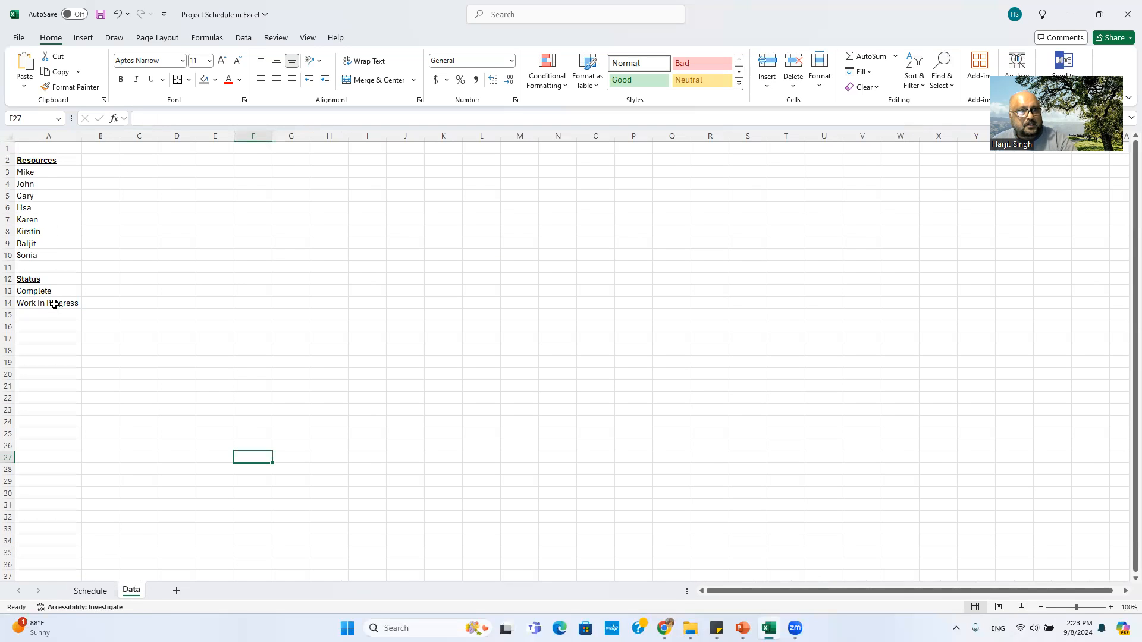
{"action": "left_click", "coordinate": [100, 591]}
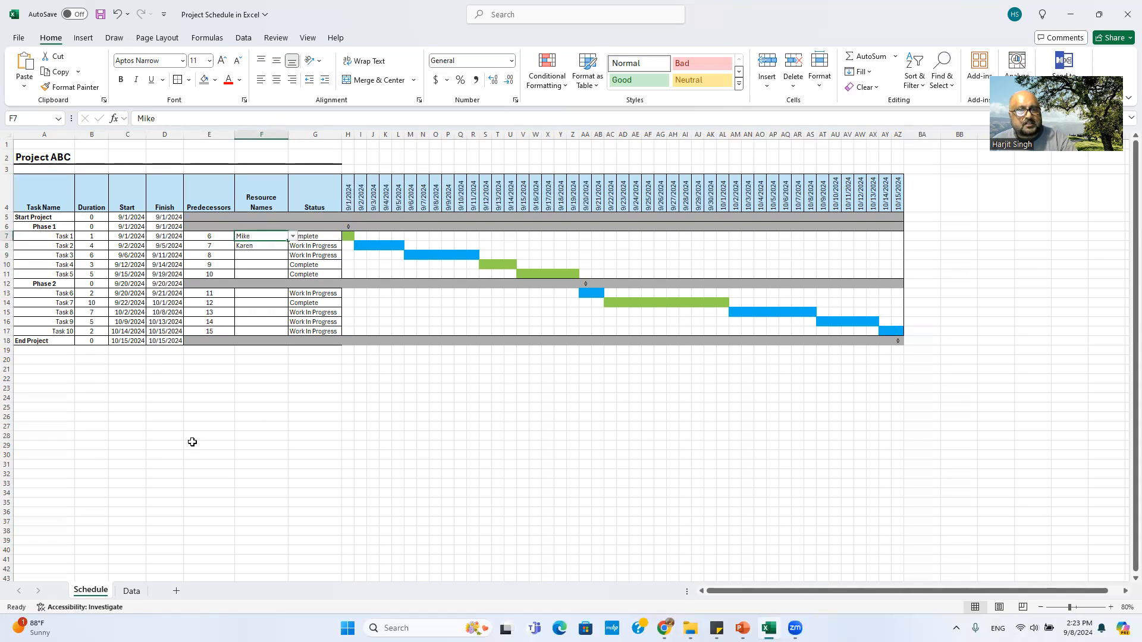
Step: Compare the Data sheet lists again, then reselect F7 and show the Data ribbon tools
{"action": "left_click_drag", "start_coordinate": [265, 237], "coordinate": [262, 257]}
{"action": "left_click", "coordinate": [260, 236]}
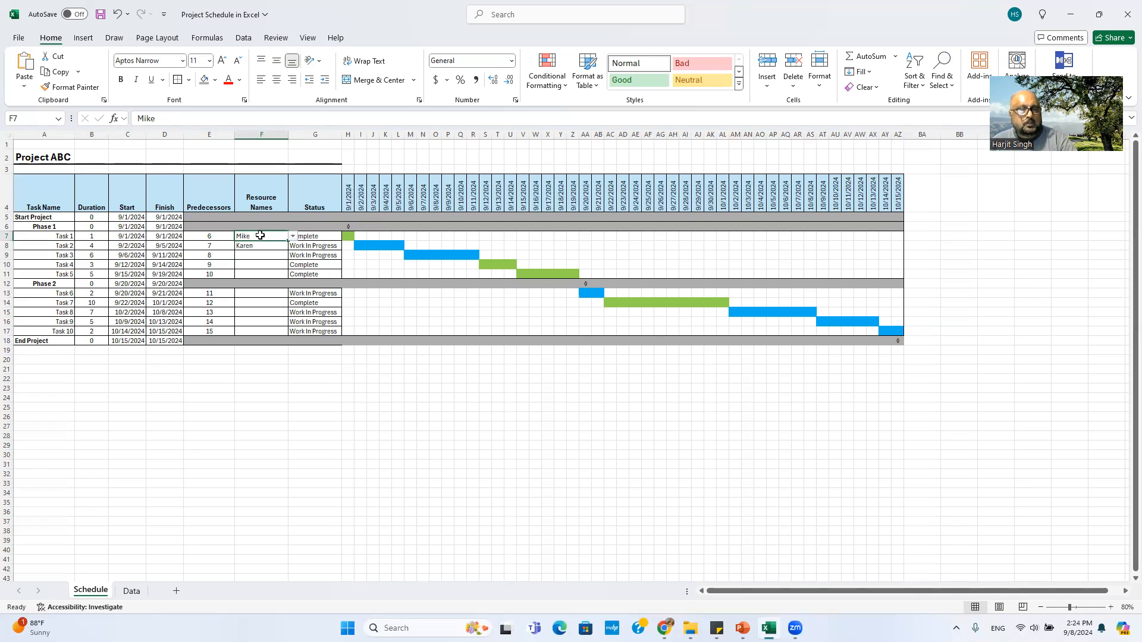
{"action": "left_click", "coordinate": [131, 591]}
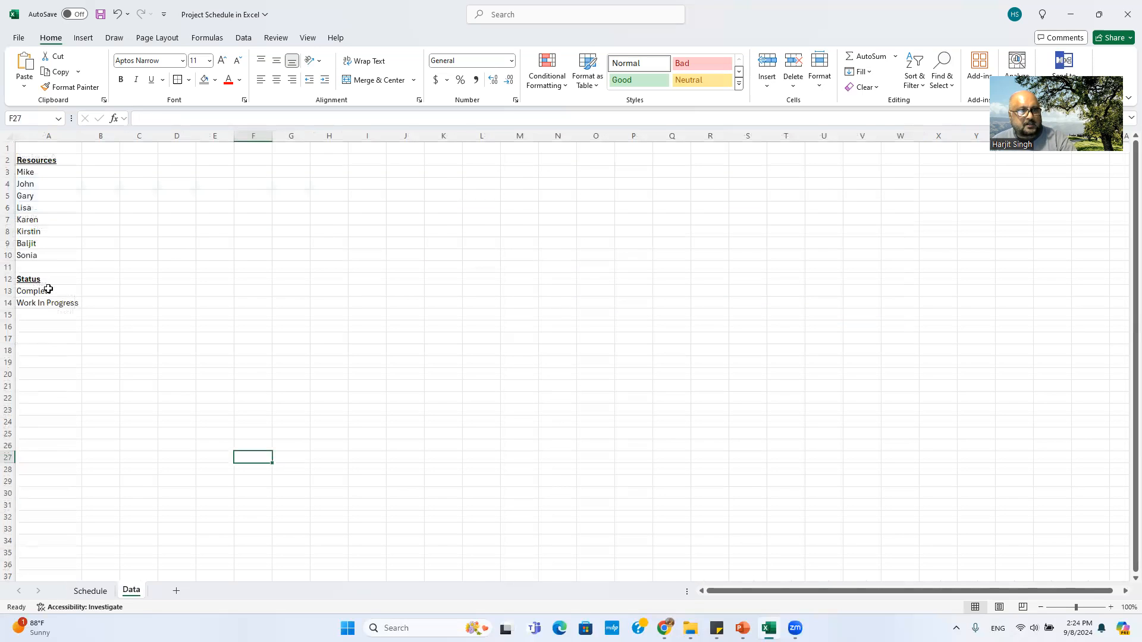
{"action": "left_click", "coordinate": [91, 591]}
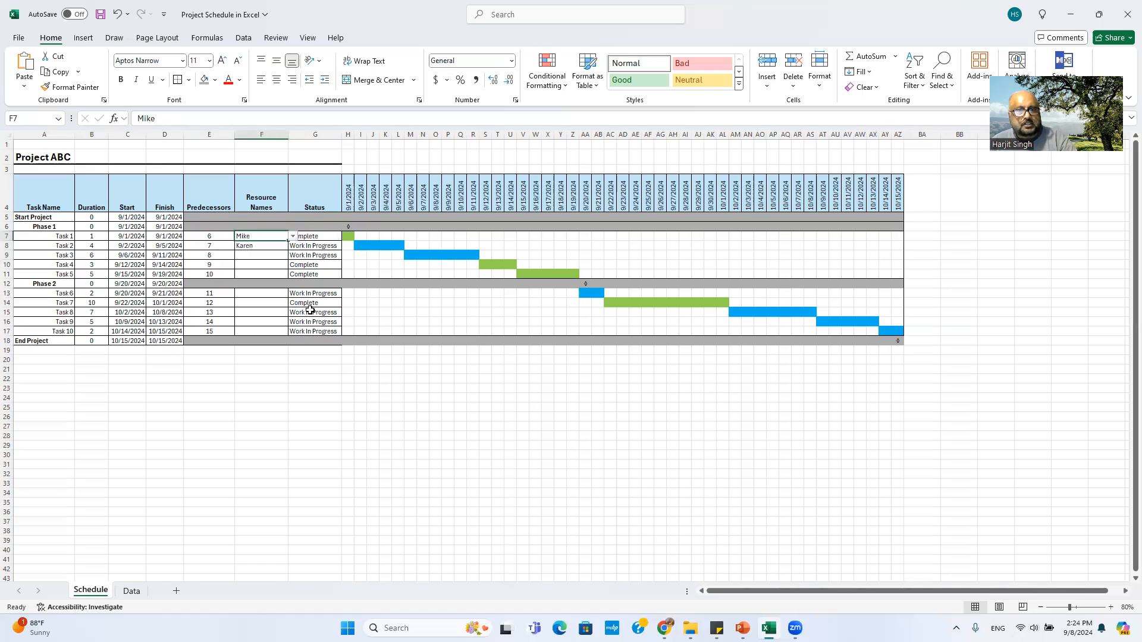
{"action": "key", "text": "Right"}
{"action": "left_click", "coordinate": [241, 238]}
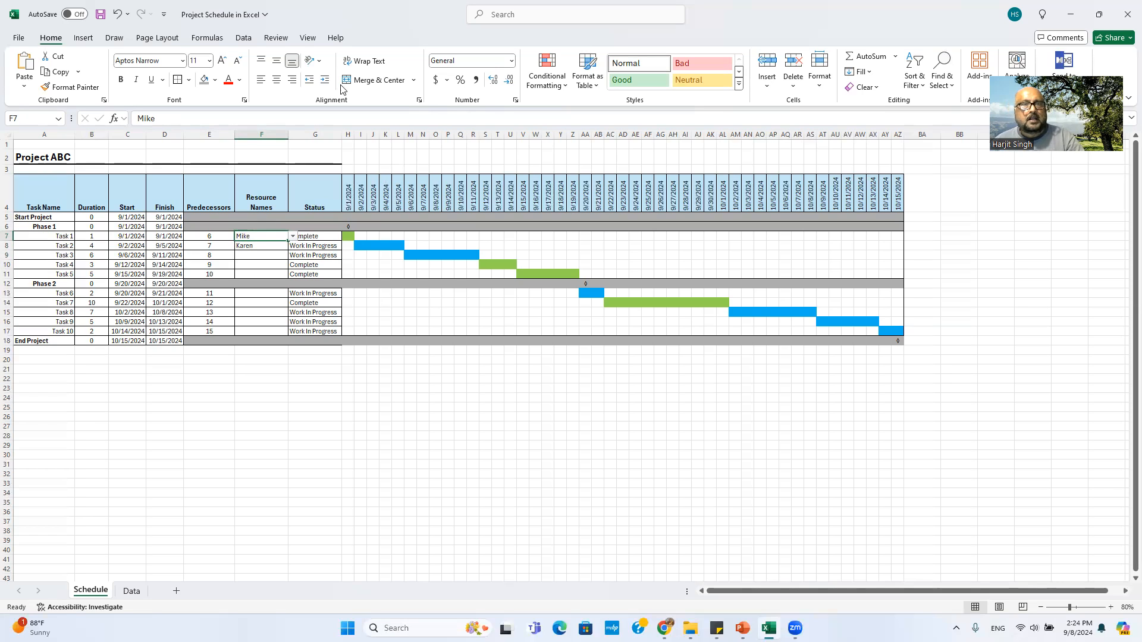
{"action": "left_click", "coordinate": [243, 38]}
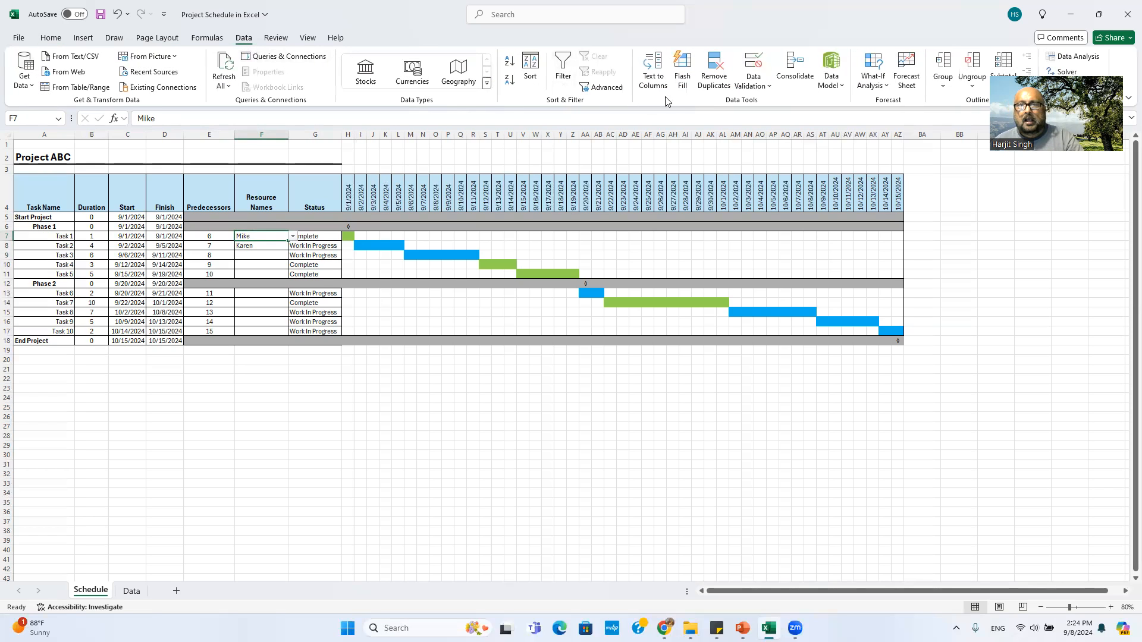
Step: Set F7's validation to List with the source changed to Data!$A$3:$A$10
{"action": "left_click", "coordinate": [765, 86]}
{"action": "left_click", "coordinate": [780, 104]}
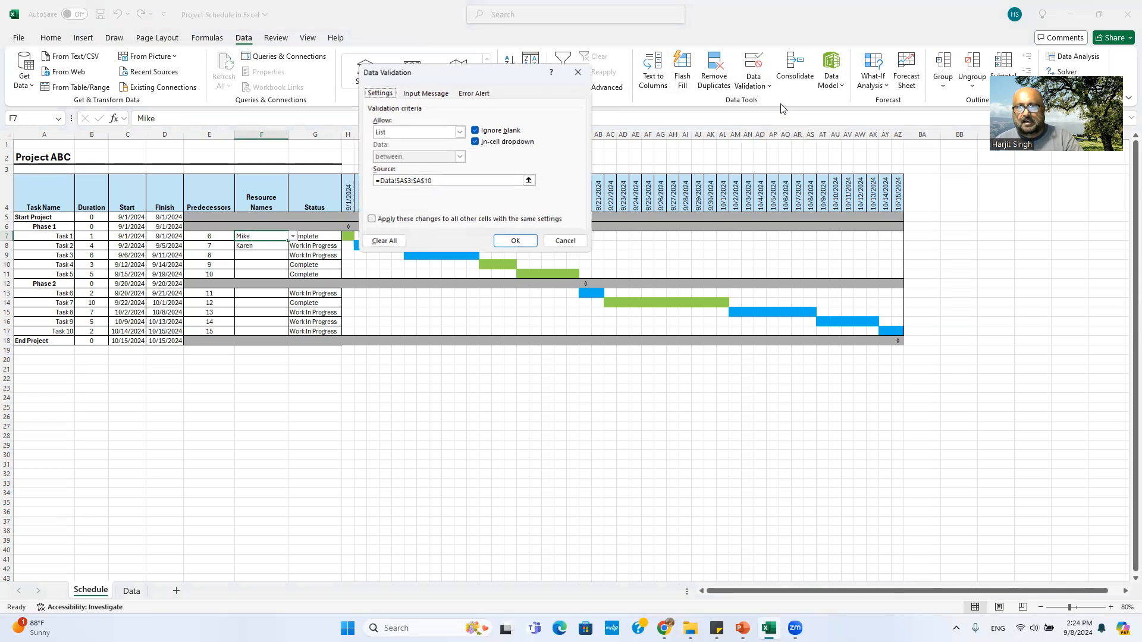
{"action": "left_click", "coordinate": [460, 132]}
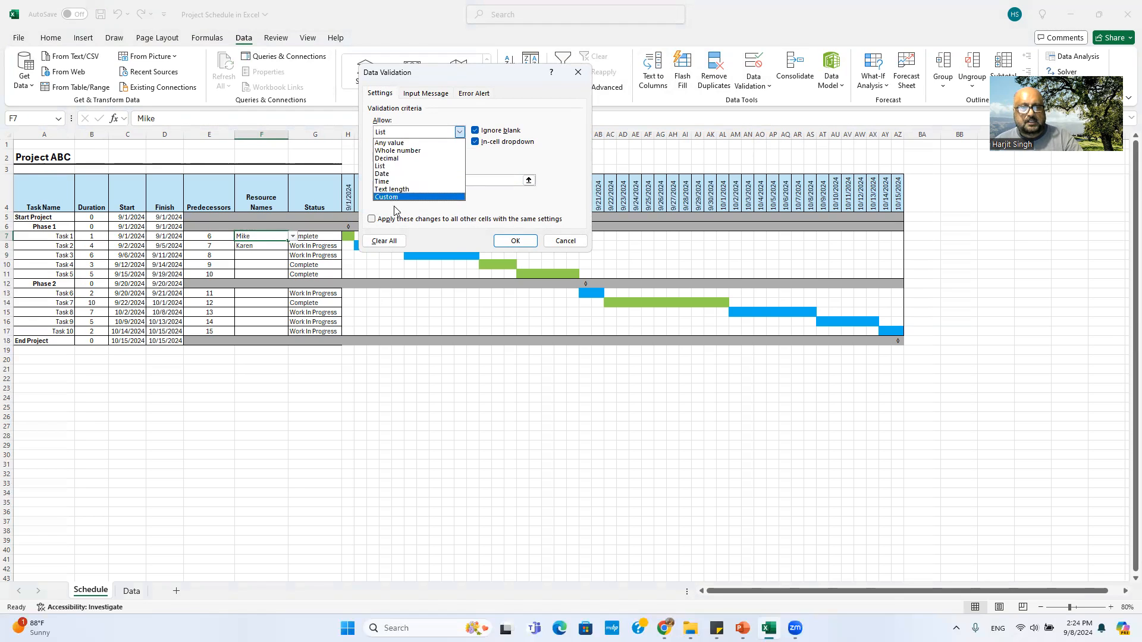
{"action": "left_click", "coordinate": [391, 167]}
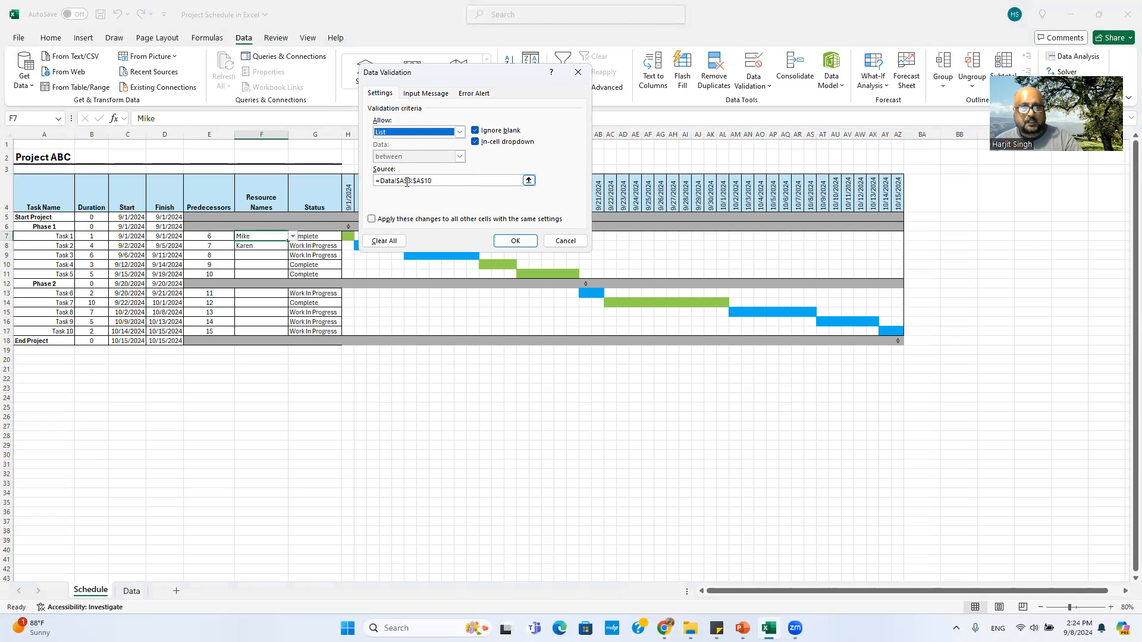
{"action": "left_click", "coordinate": [407, 182]}
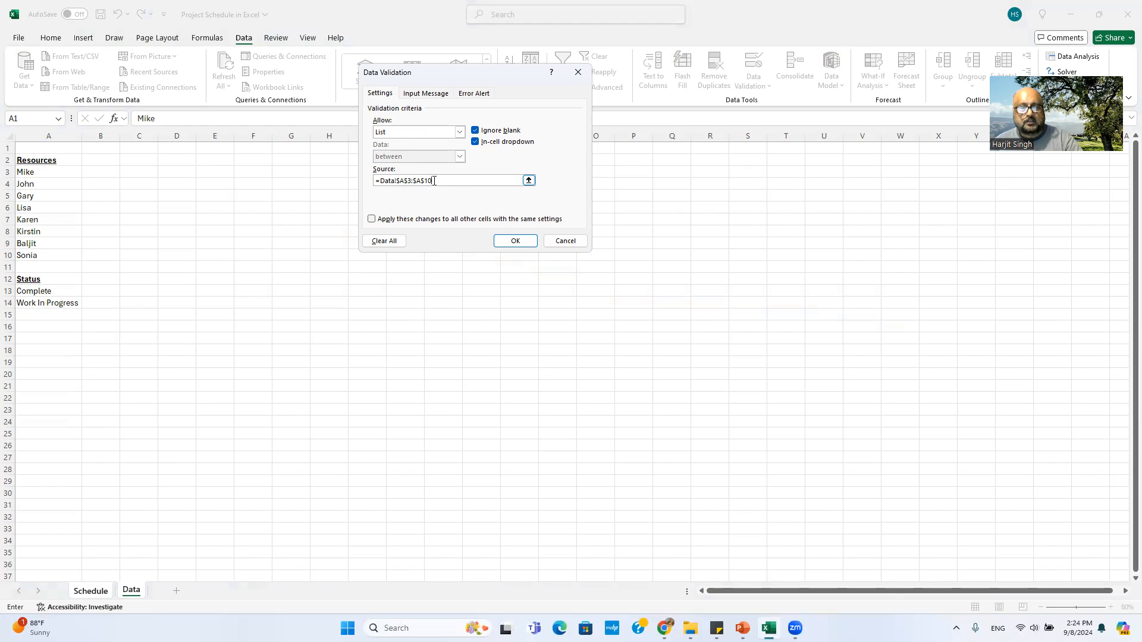
{"action": "left_click_drag", "start_coordinate": [434, 180], "coordinate": [365, 184]}
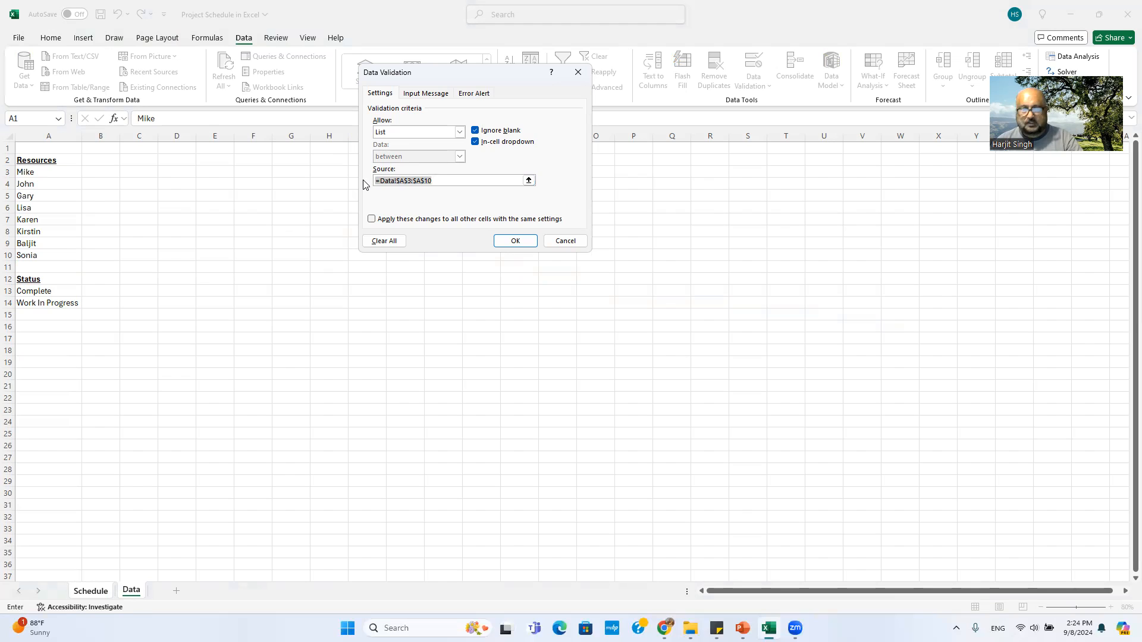
{"action": "key", "text": "Delete"}
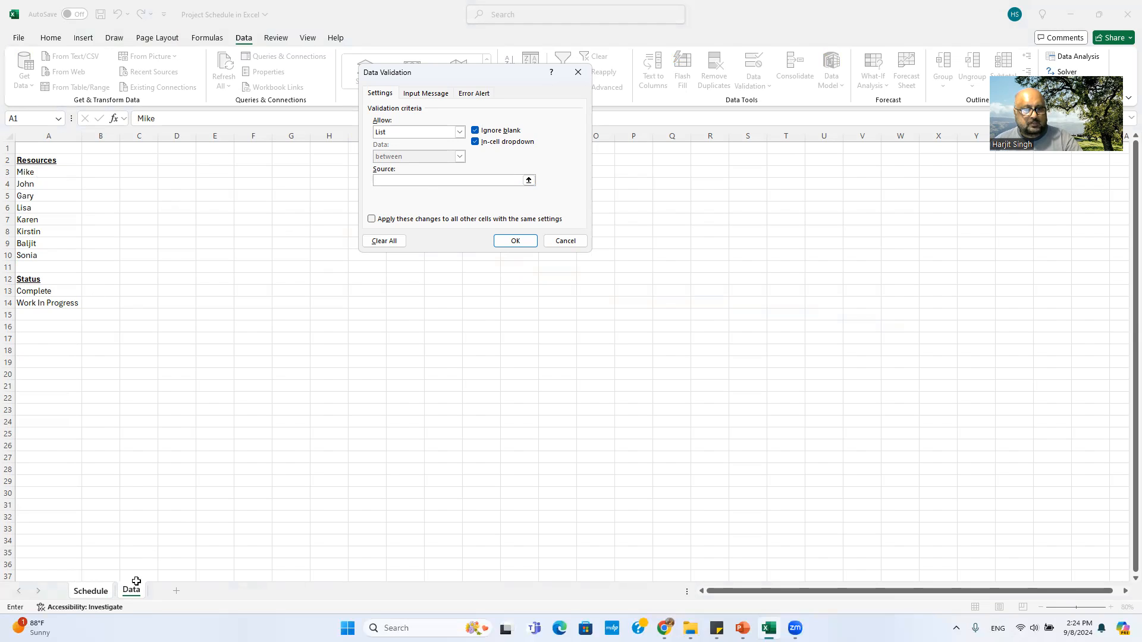
{"action": "left_click_drag", "start_coordinate": [32, 173], "coordinate": [29, 248]}
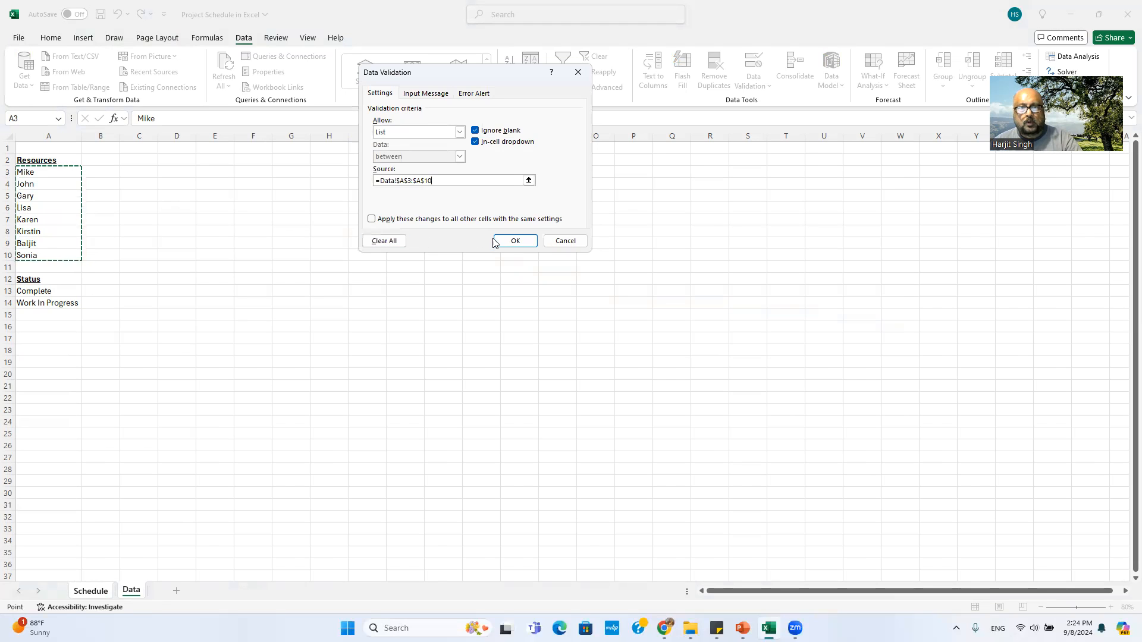
{"action": "left_click", "coordinate": [513, 240]}
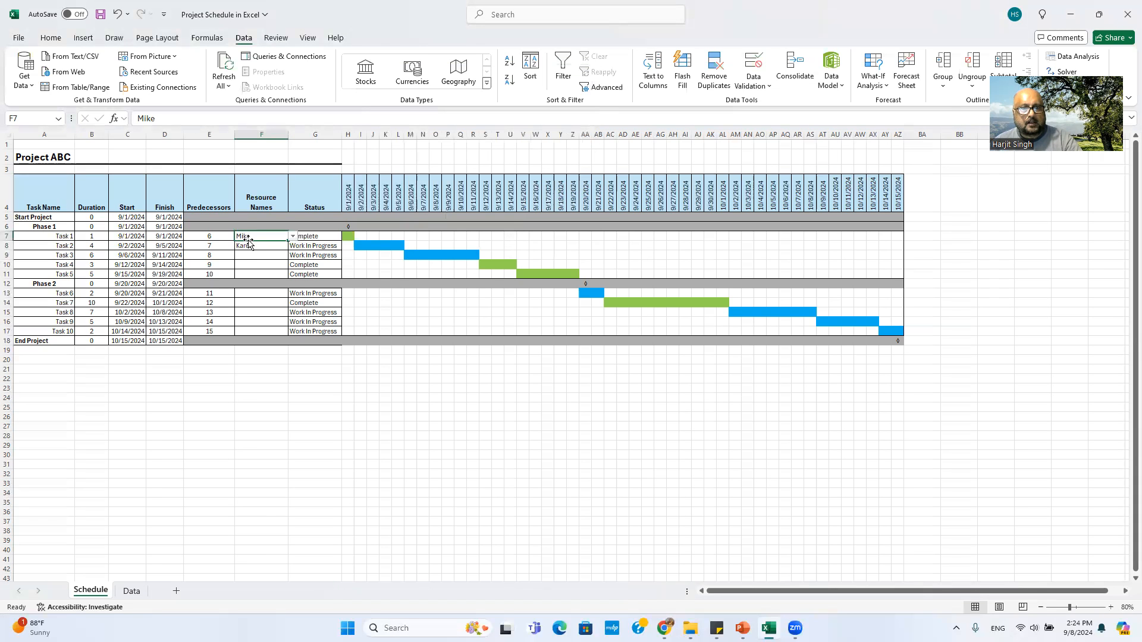
Step: Inspect the resource cells F7, F8 and F9 for Tasks 1–3
{"action": "left_click", "coordinate": [292, 236]}
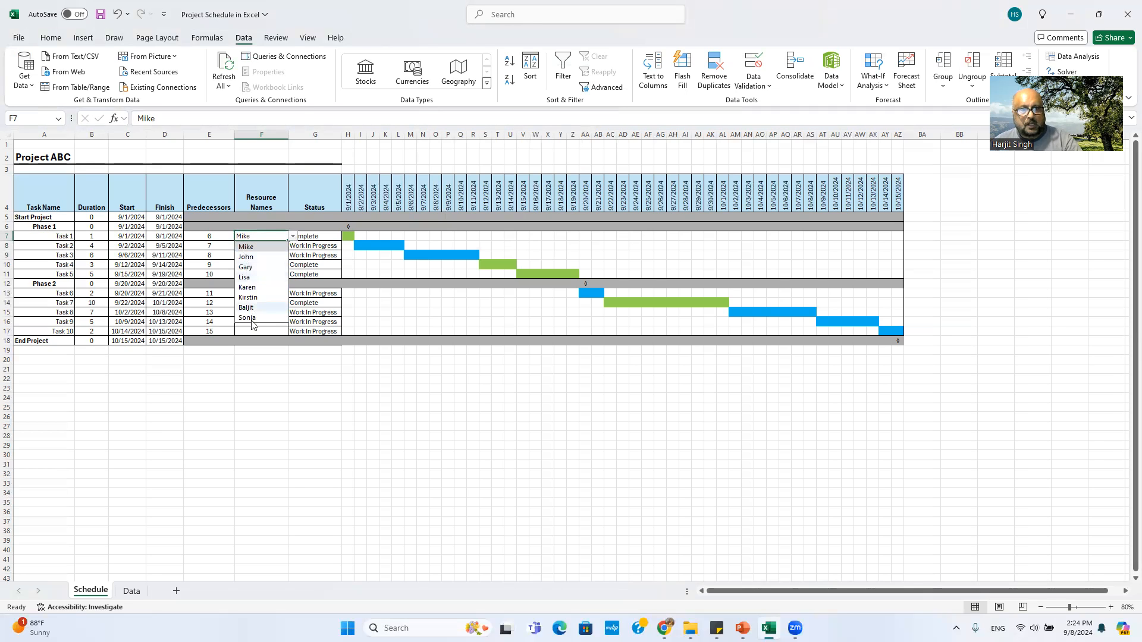
{"action": "left_click", "coordinate": [245, 392]}
{"action": "left_click", "coordinate": [257, 236]}
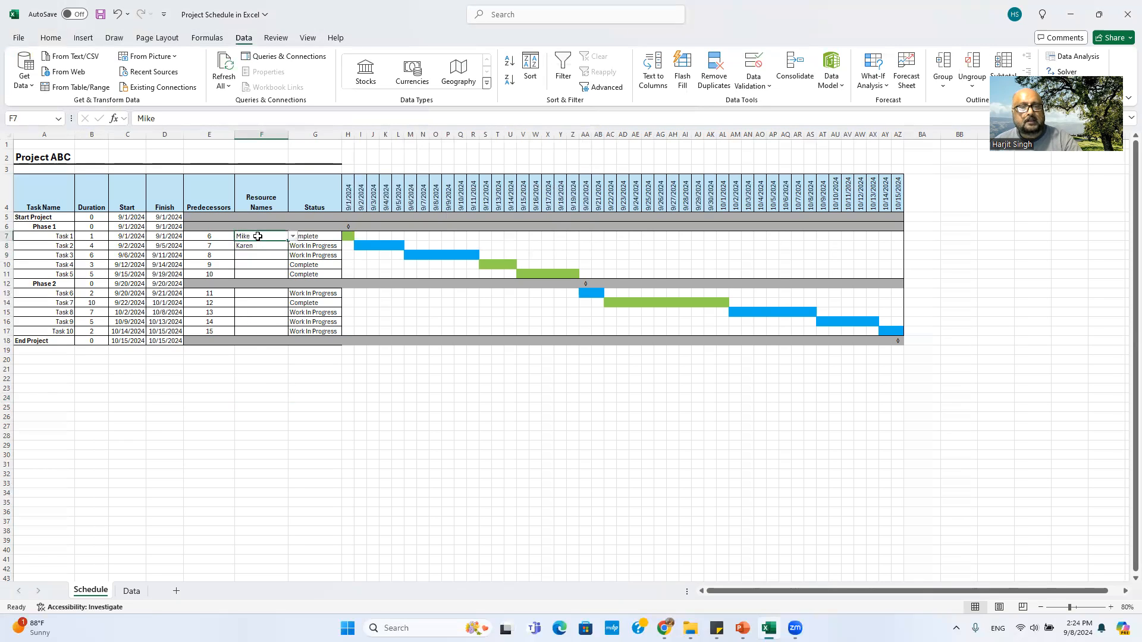
{"action": "left_click", "coordinate": [262, 235]}
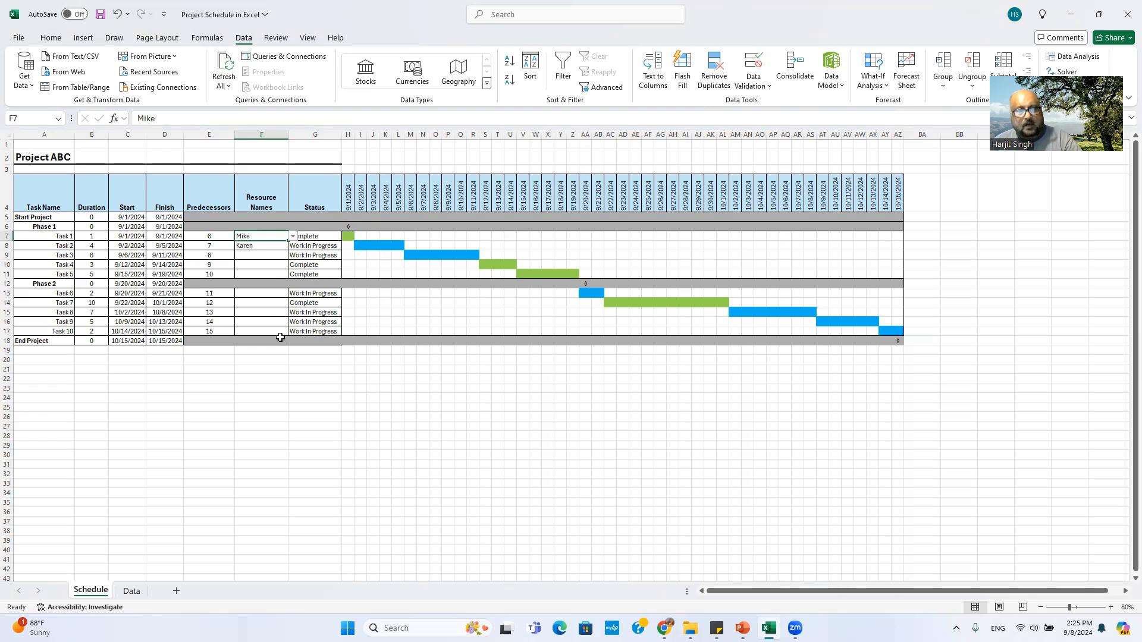
{"action": "left_click", "coordinate": [255, 257]}
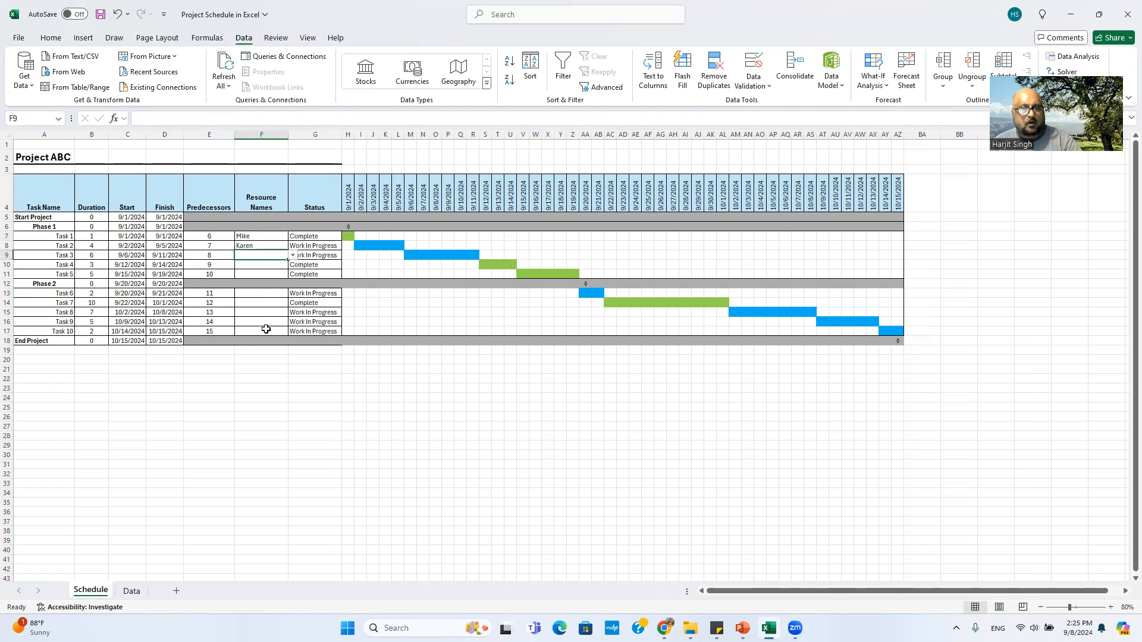
{"action": "left_click", "coordinate": [260, 245]}
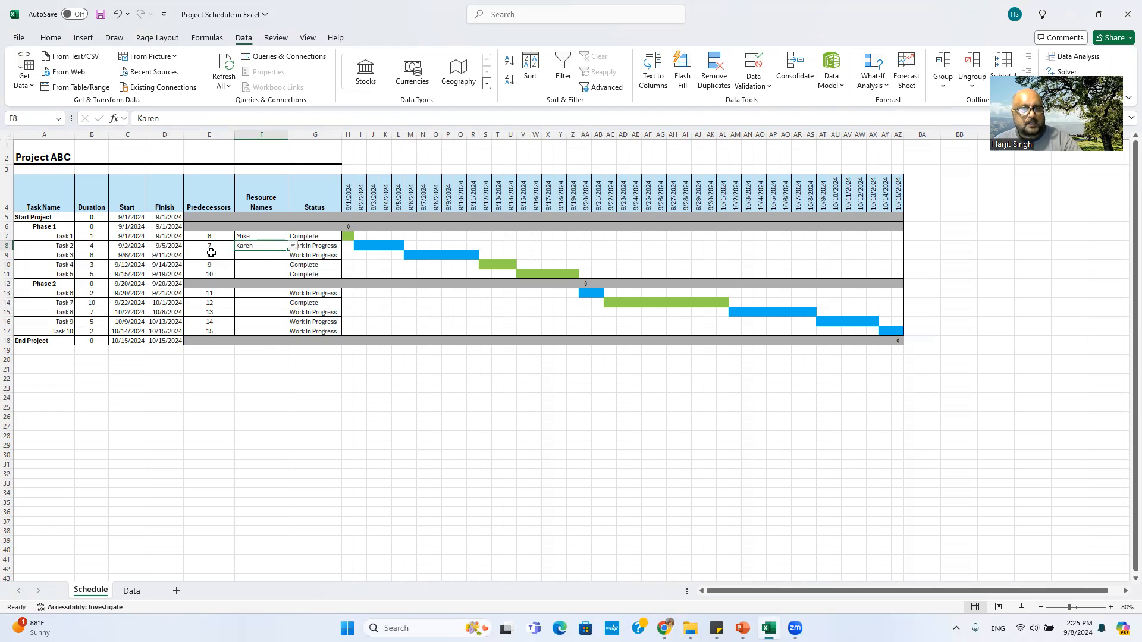
{"action": "left_click", "coordinate": [254, 256]}
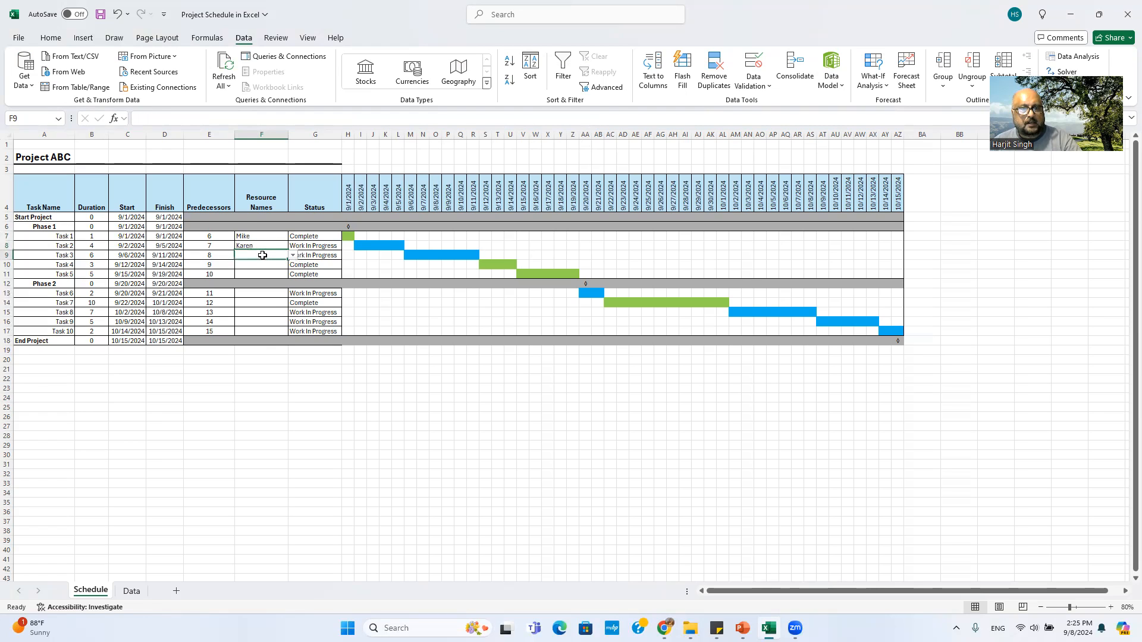
Step: Pick resources for Tasks 3, 4 and 5 from their dropdowns, giving Task 3 Task 2's name
{"action": "left_click", "coordinate": [292, 255]}
{"action": "left_click", "coordinate": [247, 306]}
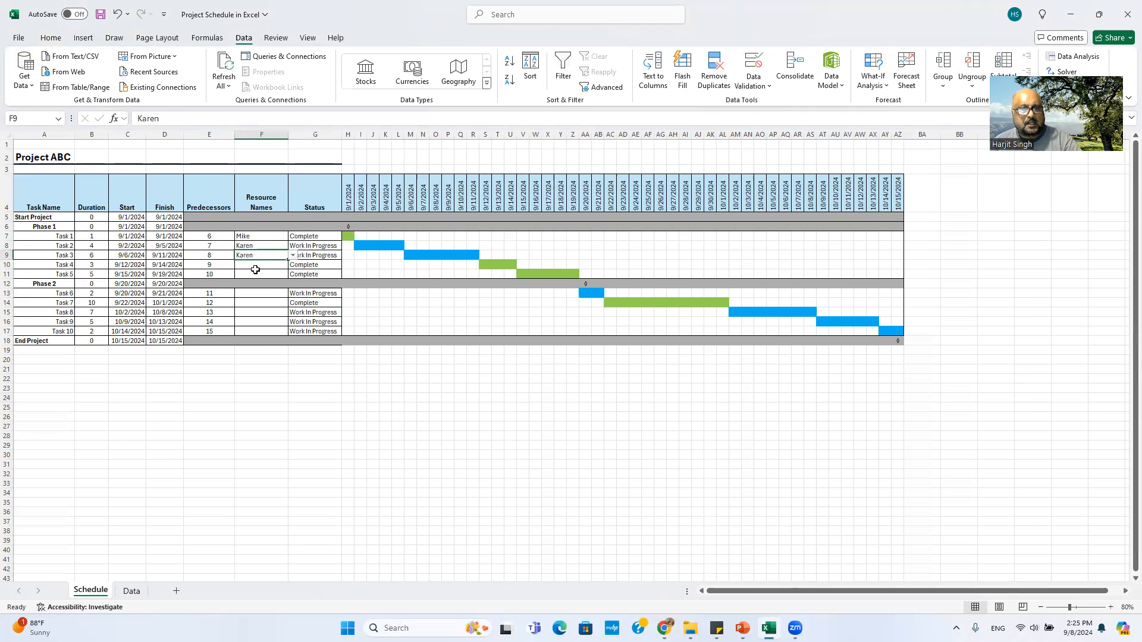
{"action": "left_click", "coordinate": [256, 264]}
{"action": "left_click", "coordinate": [292, 266]}
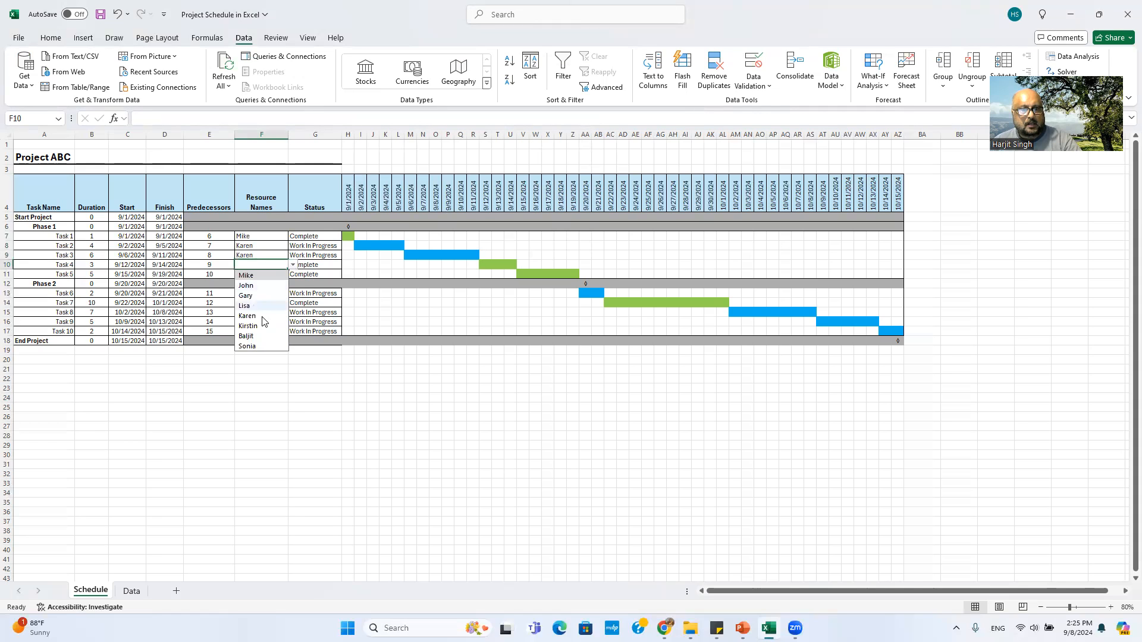
{"action": "left_click", "coordinate": [256, 336]}
{"action": "left_click", "coordinate": [253, 275]}
{"action": "left_click", "coordinate": [293, 274]}
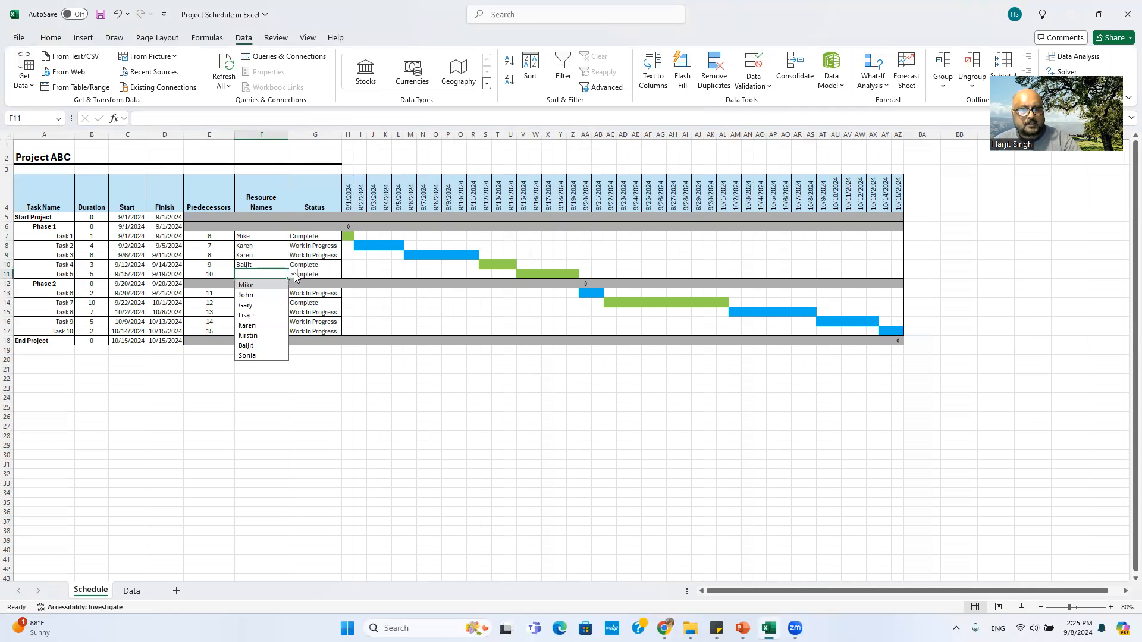
{"action": "left_click", "coordinate": [244, 316]}
Step: Open Task 6's resource list, then review the names on the Data sheet
{"action": "left_click", "coordinate": [256, 293]}
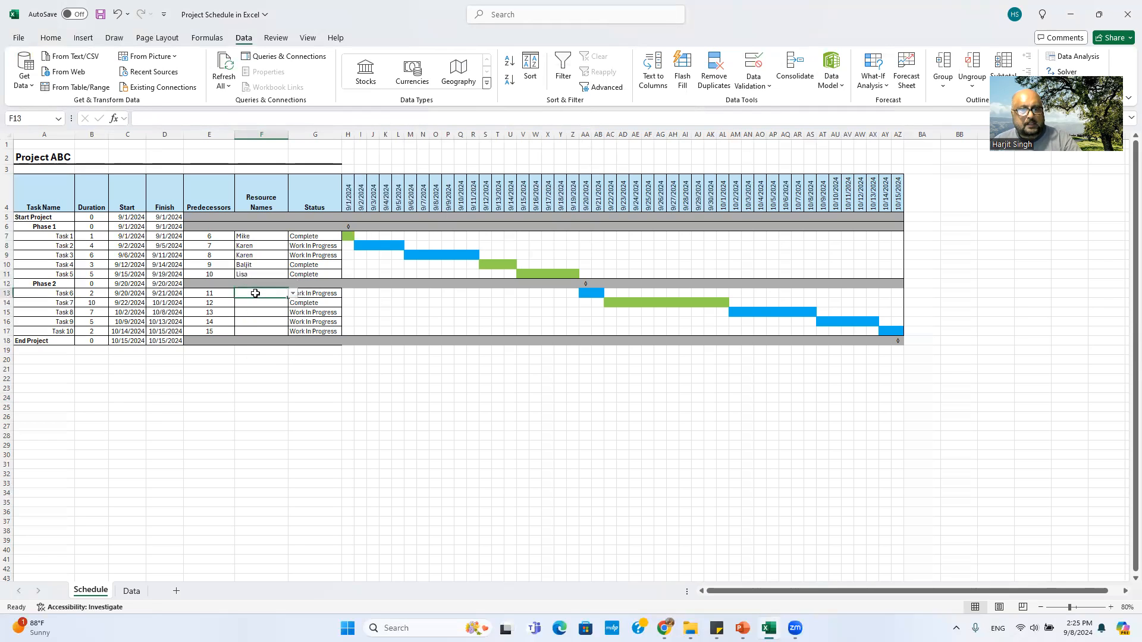
{"action": "left_click", "coordinate": [293, 294]}
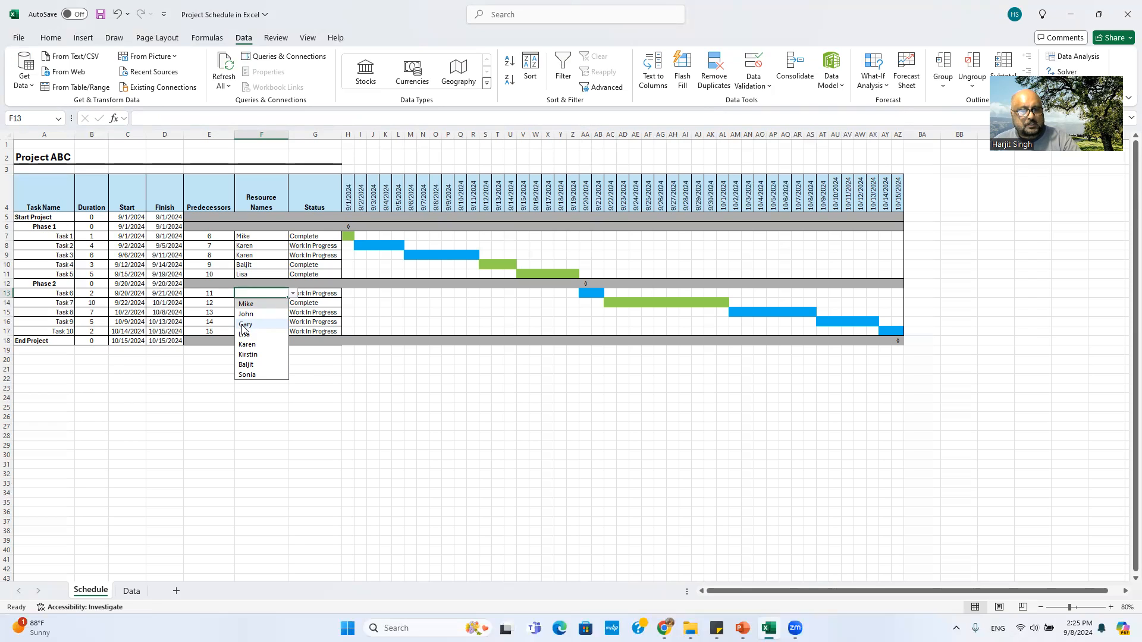
{"action": "left_click", "coordinate": [258, 267]}
{"action": "left_click", "coordinate": [132, 590]}
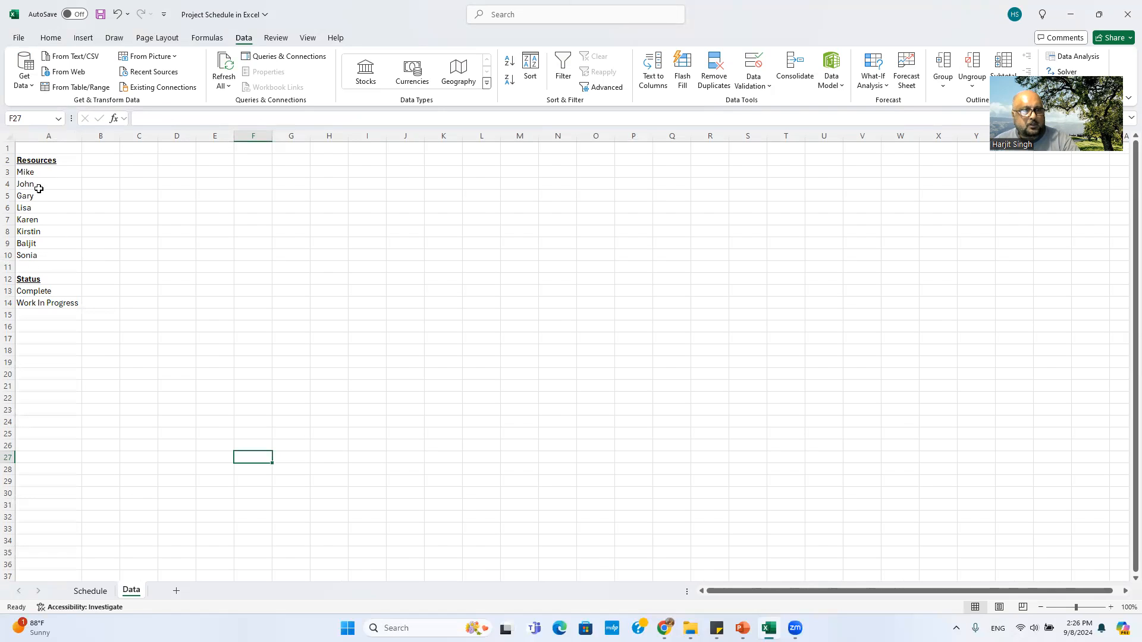
{"action": "left_click", "coordinate": [91, 591]}
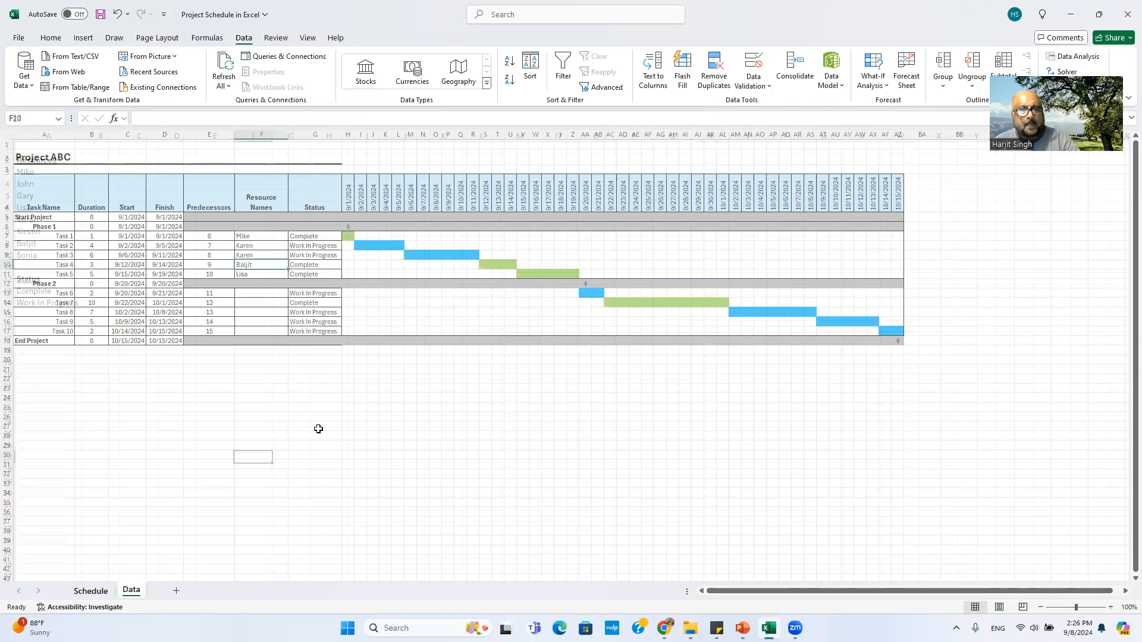
Step: Pick Sonia for Task 6 and Kirstin for Task 7 from the F13 and F14 dropdowns
{"action": "left_click", "coordinate": [251, 293]}
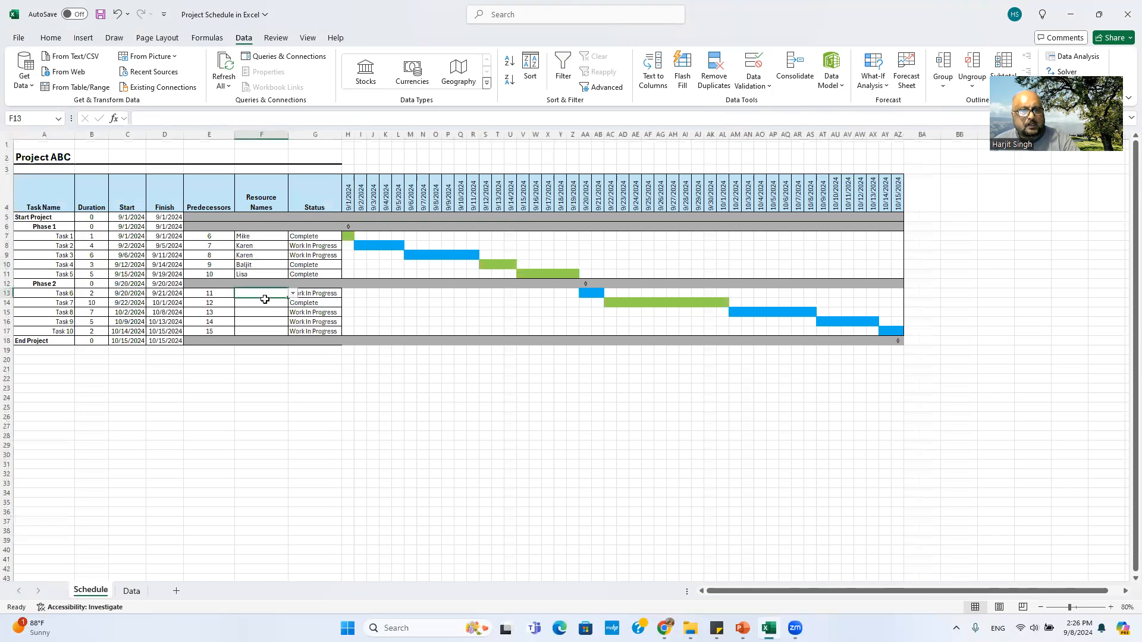
{"action": "left_click", "coordinate": [292, 293]}
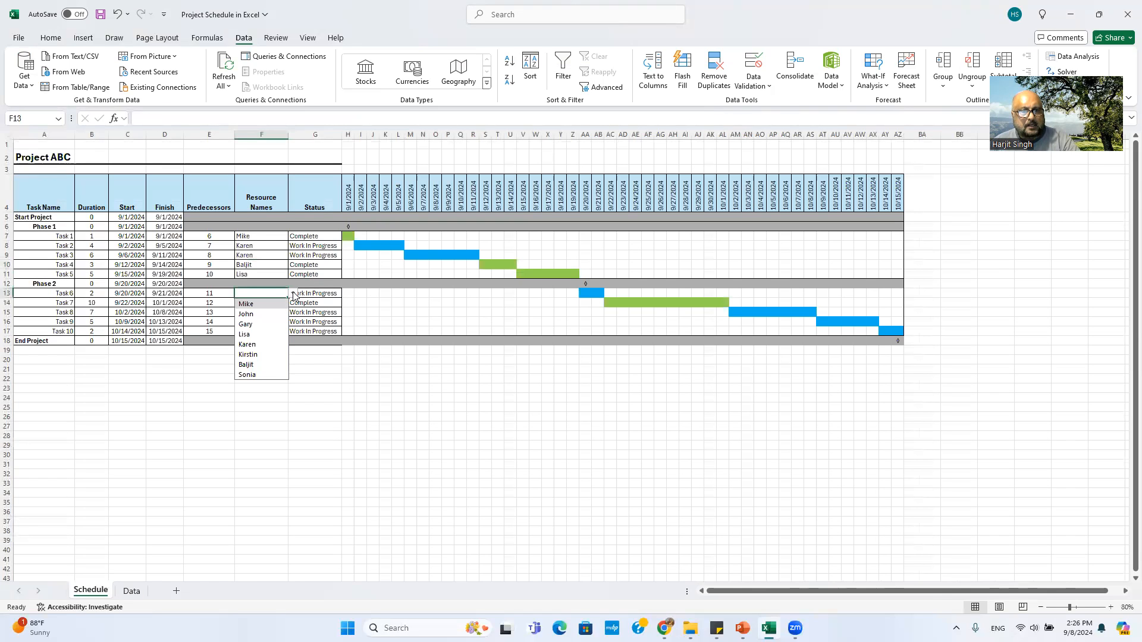
{"action": "left_click", "coordinate": [247, 374]}
{"action": "left_click", "coordinate": [248, 305]}
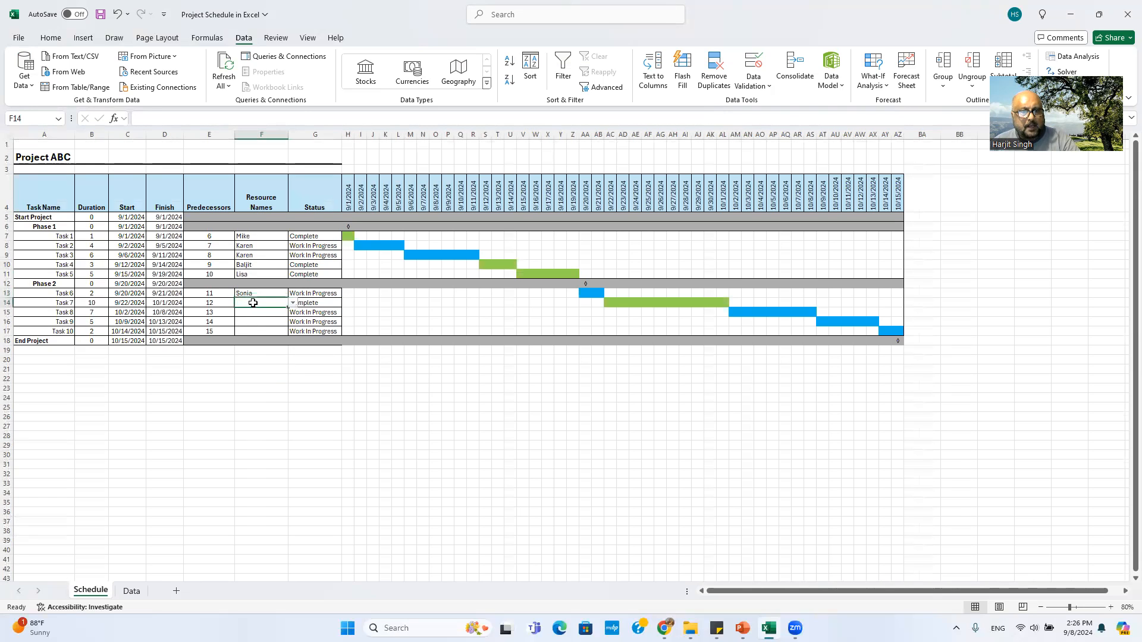
{"action": "left_click", "coordinate": [293, 303]}
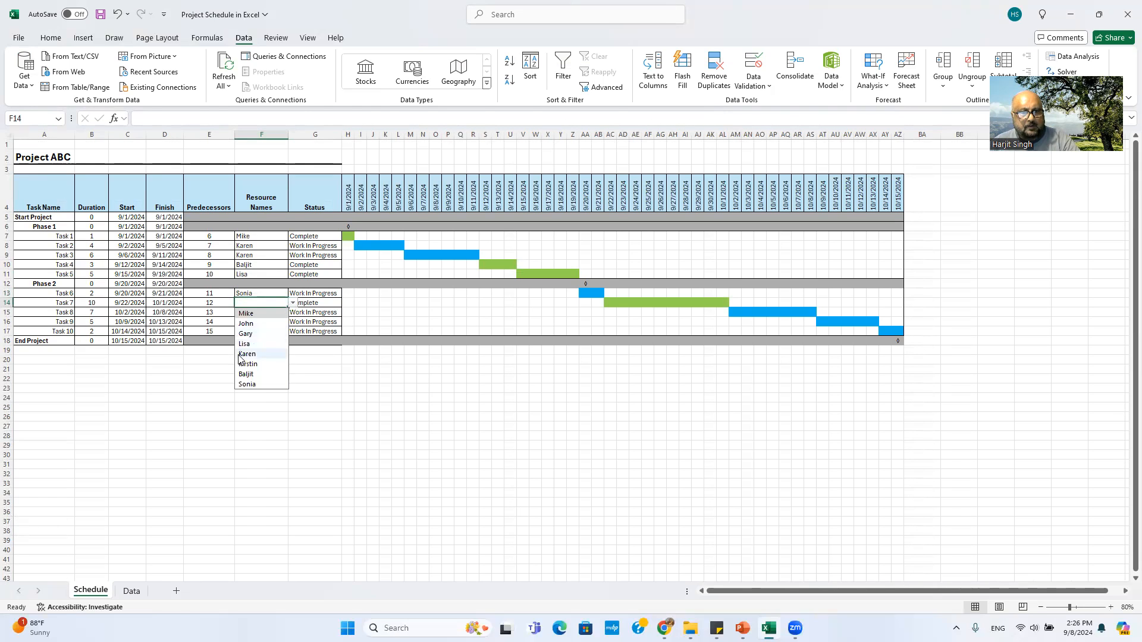
{"action": "left_click", "coordinate": [249, 365]}
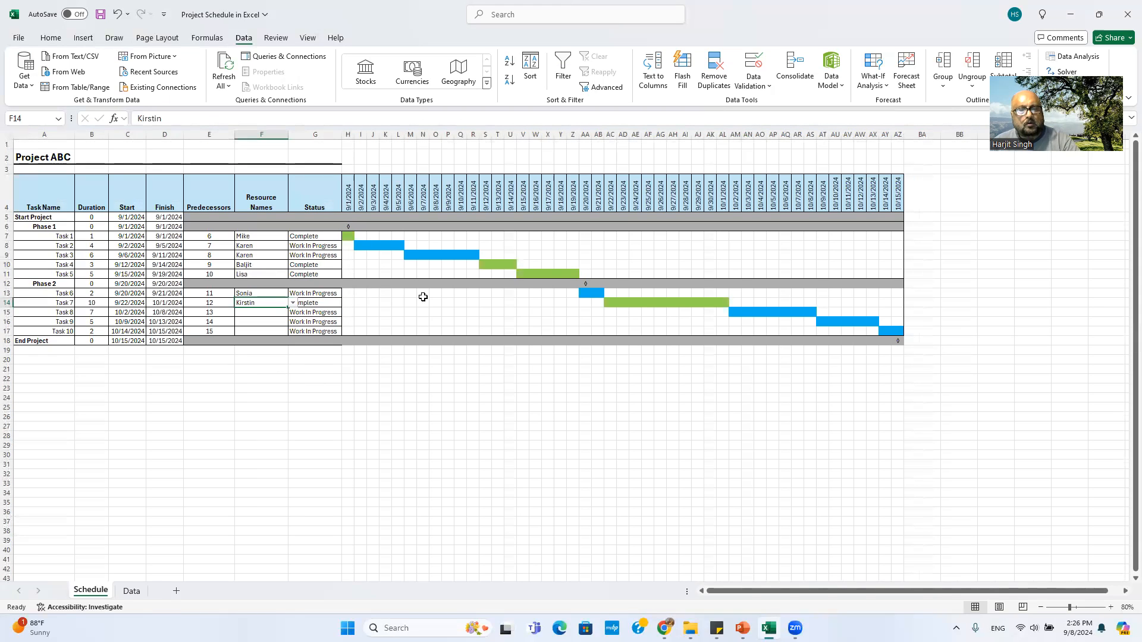
{"action": "left_click", "coordinate": [254, 313]}
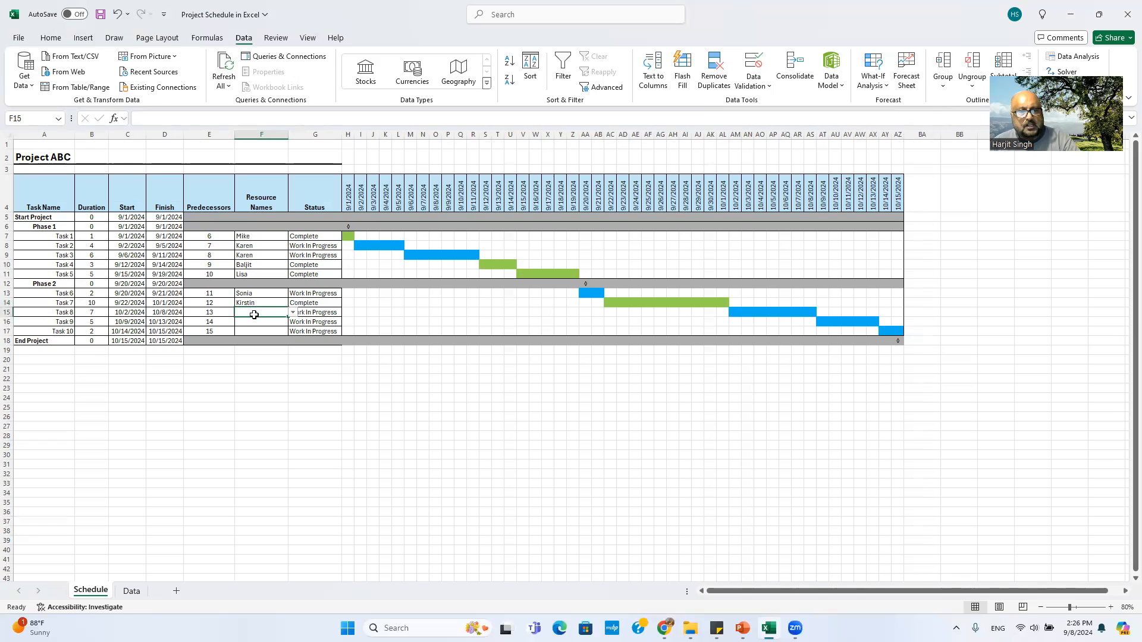
{"action": "left_click", "coordinate": [307, 237]}
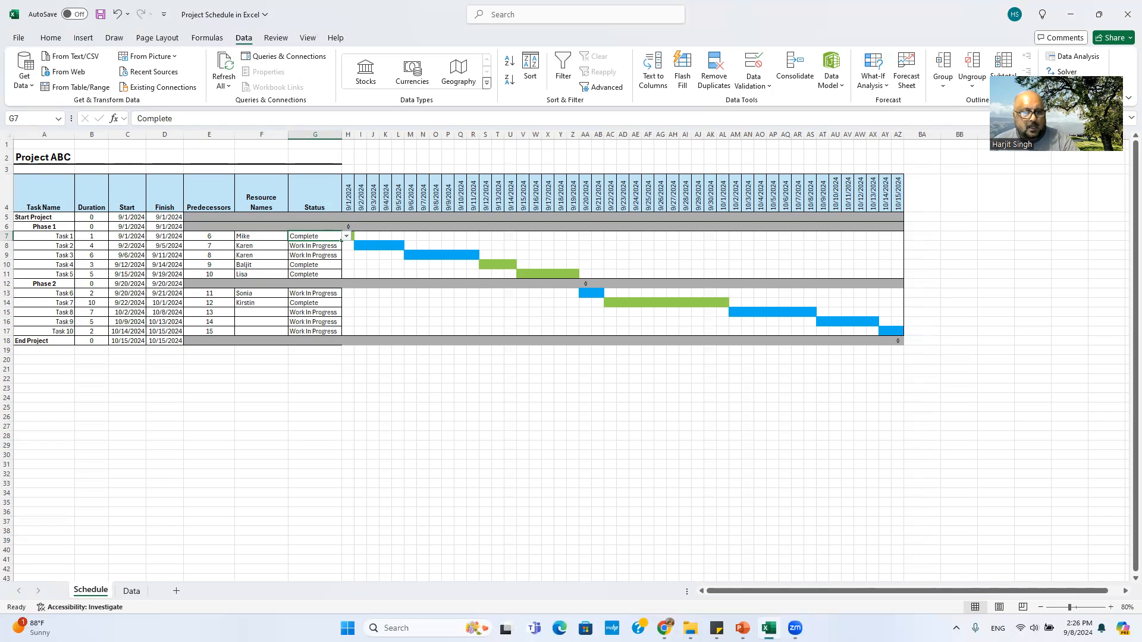
{"action": "left_click", "coordinate": [132, 592]}
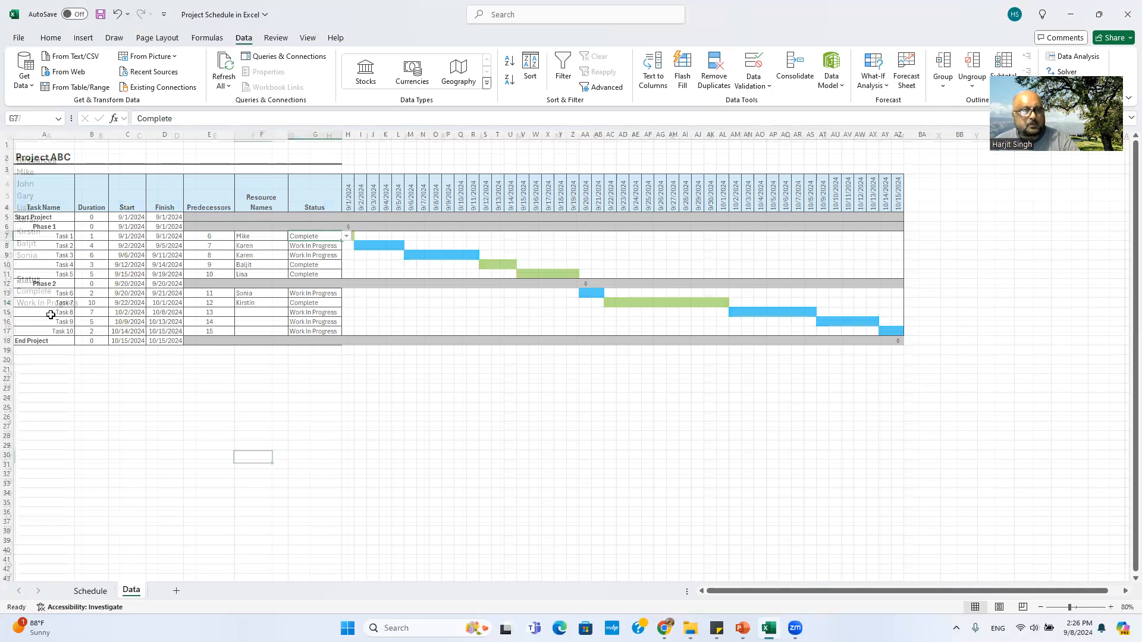
{"action": "left_click", "coordinate": [95, 592]}
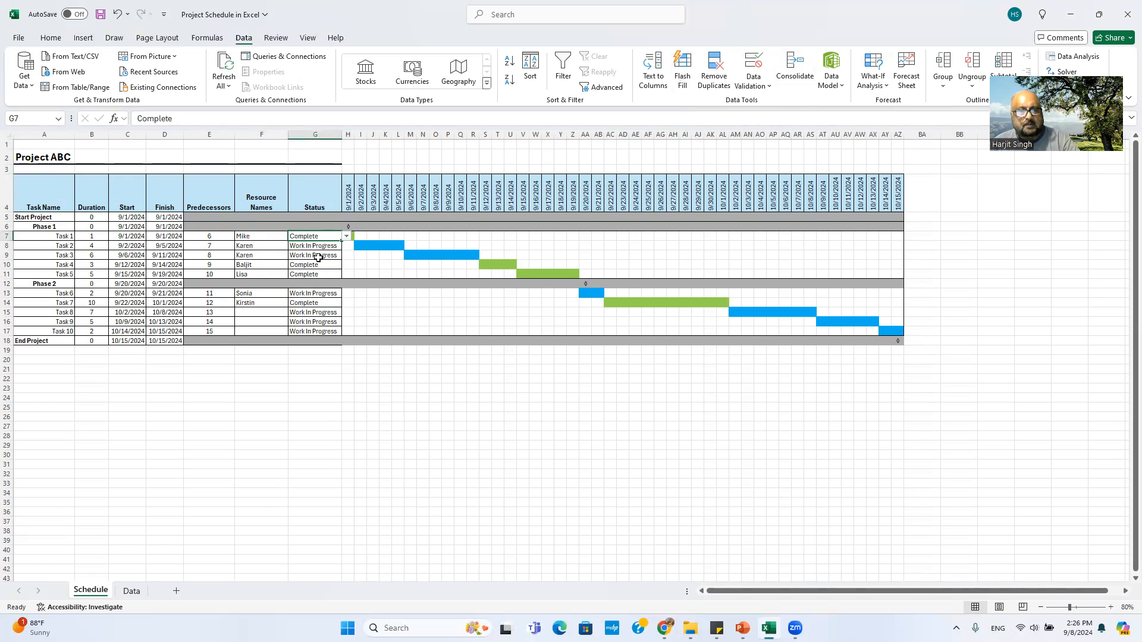
{"action": "left_click", "coordinate": [319, 256]}
{"action": "left_click", "coordinate": [324, 237]}
{"action": "left_click", "coordinate": [347, 237]}
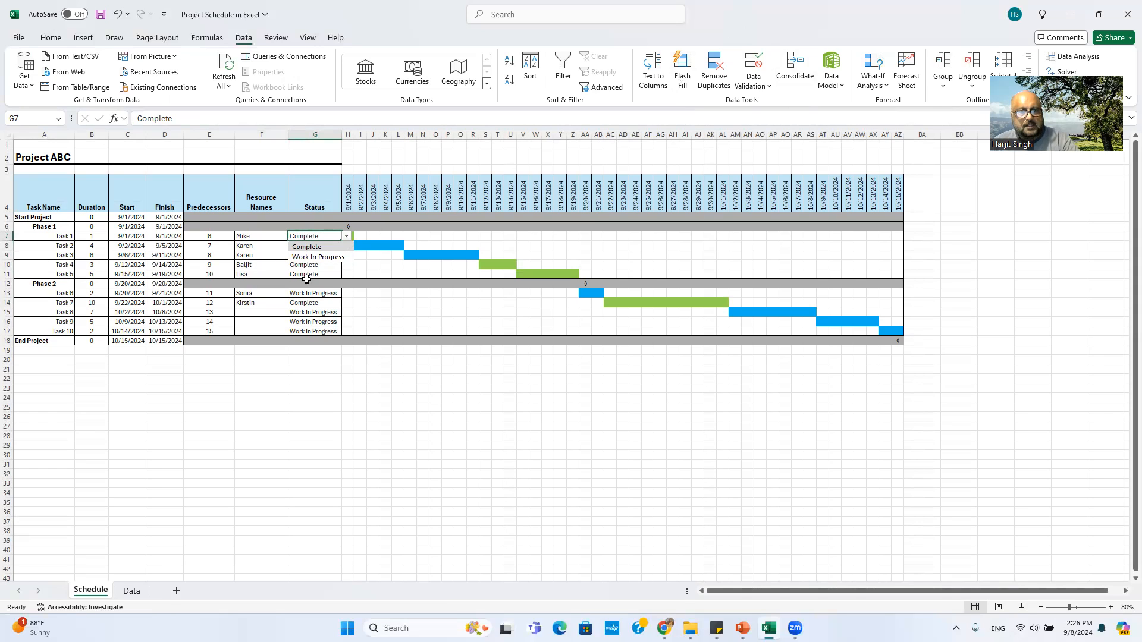
{"action": "left_click", "coordinate": [301, 313]}
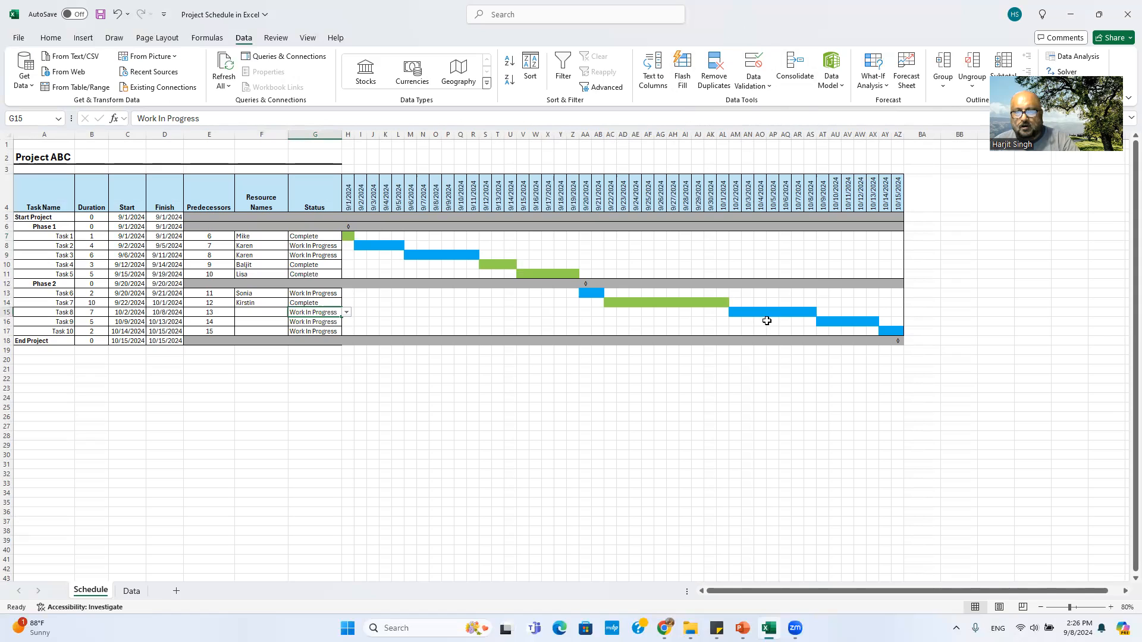
{"action": "left_click", "coordinate": [319, 237]}
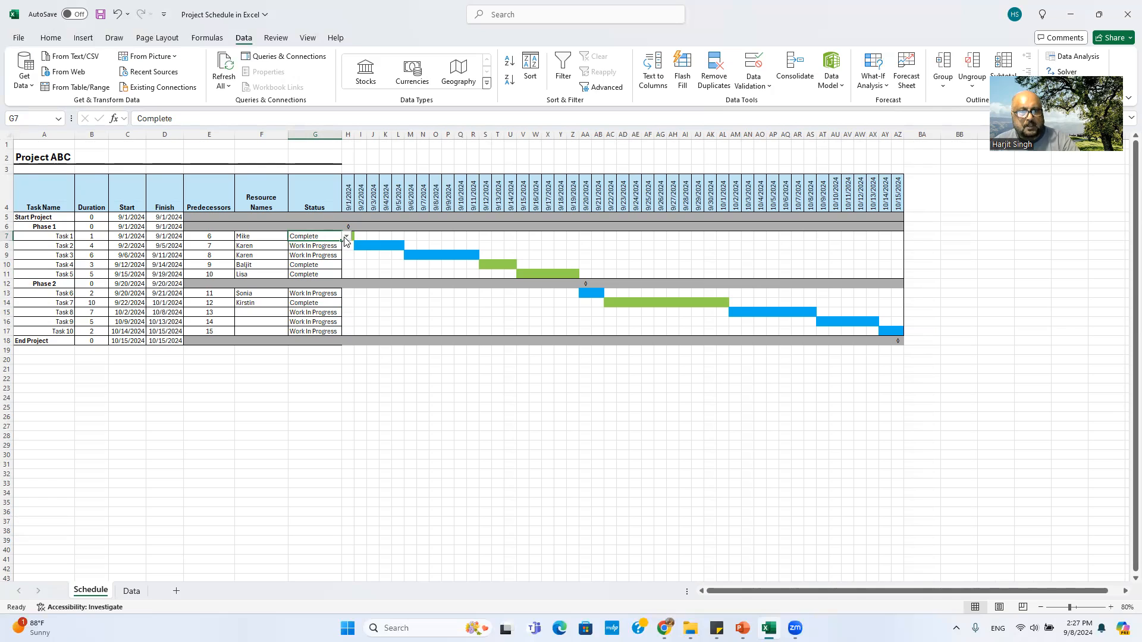
{"action": "left_click", "coordinate": [347, 237]}
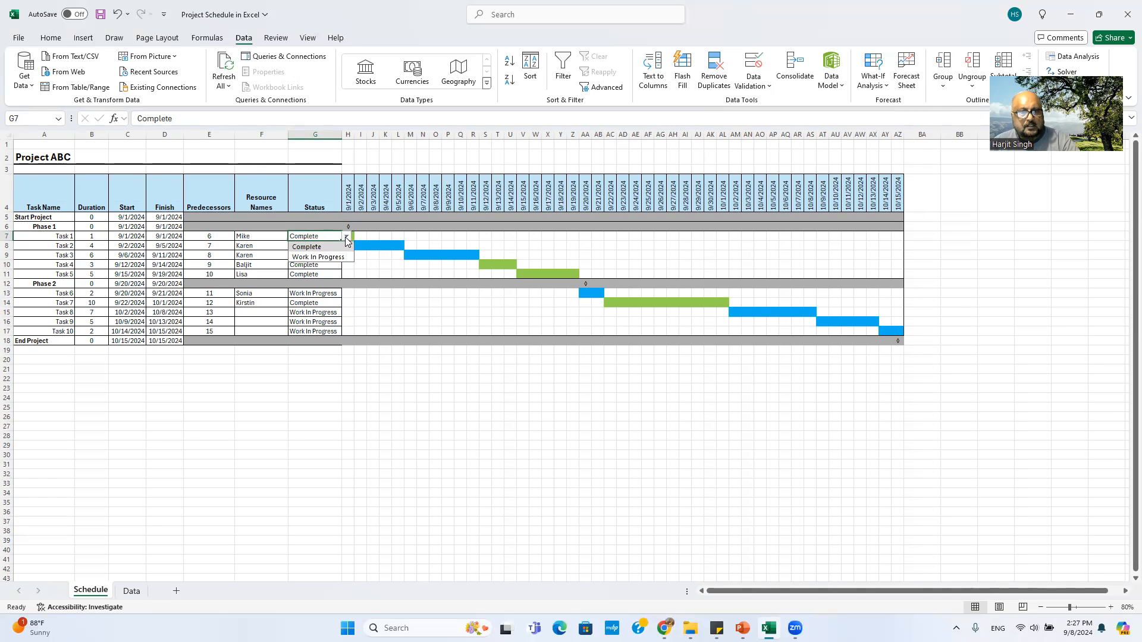
{"action": "left_click", "coordinate": [327, 256]}
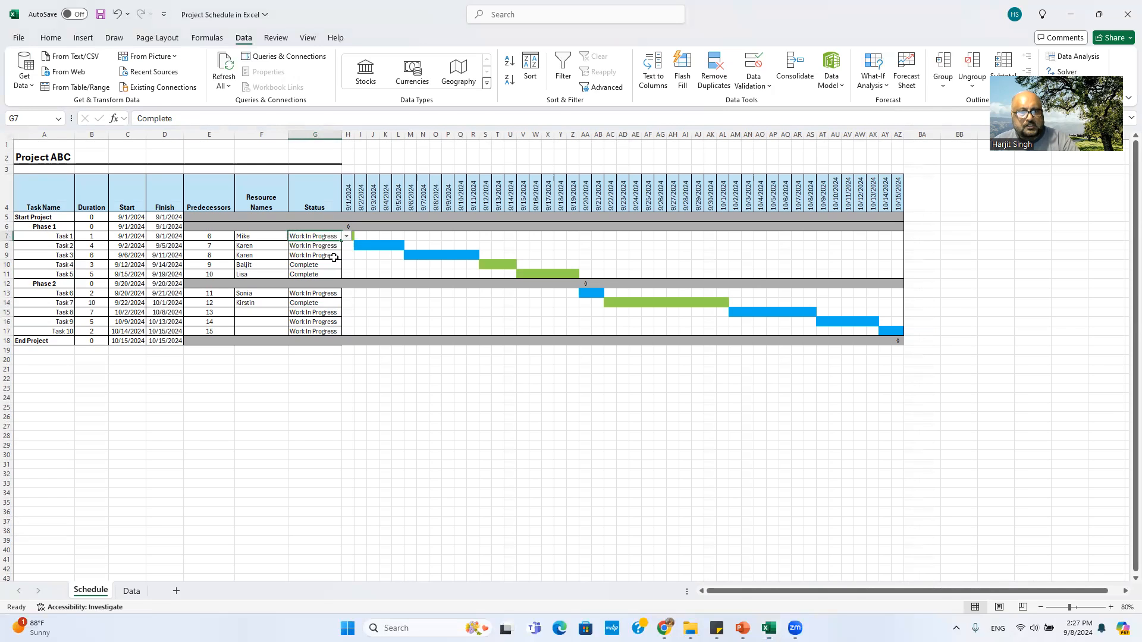
{"action": "left_click", "coordinate": [363, 265]}
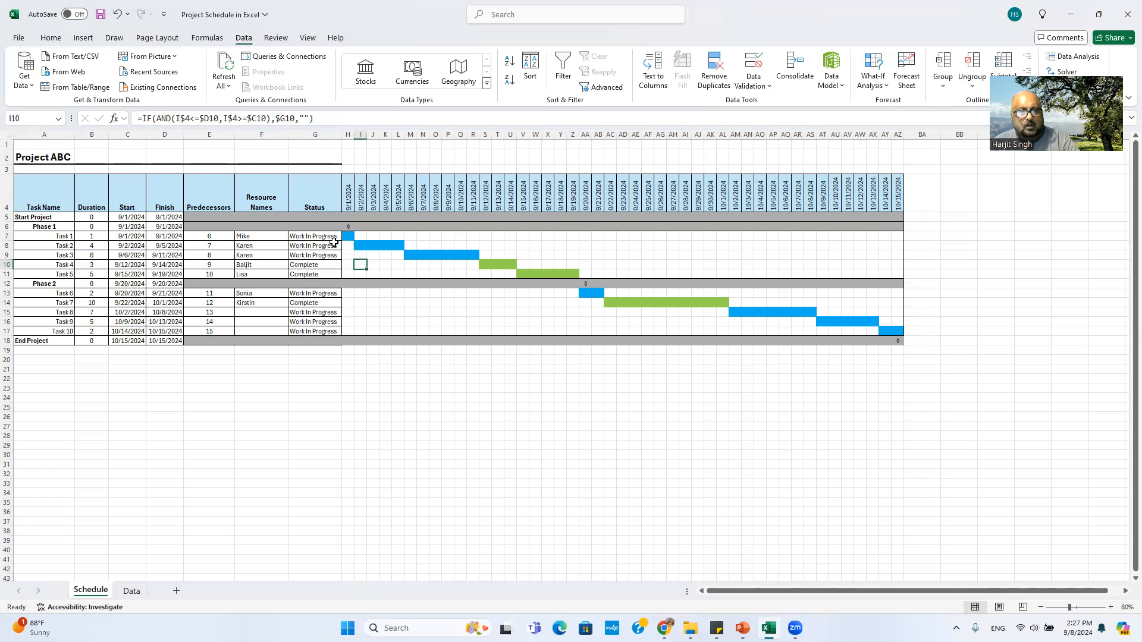
{"action": "left_click", "coordinate": [330, 238]}
{"action": "left_click", "coordinate": [347, 236]}
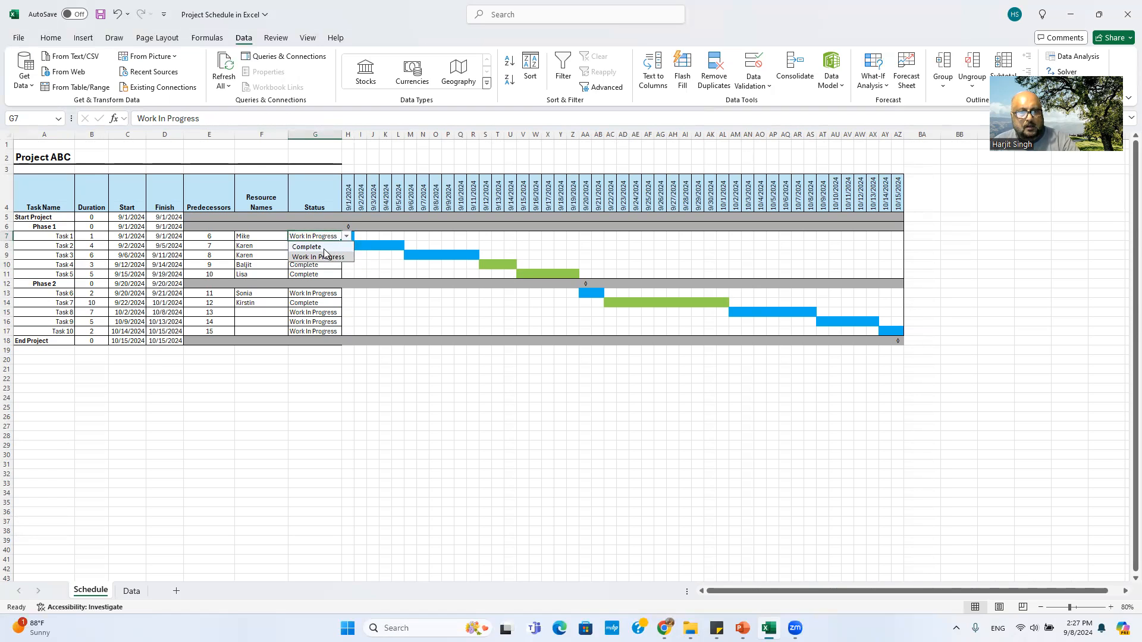
{"action": "left_click", "coordinate": [323, 248]}
{"action": "left_click", "coordinate": [373, 265]}
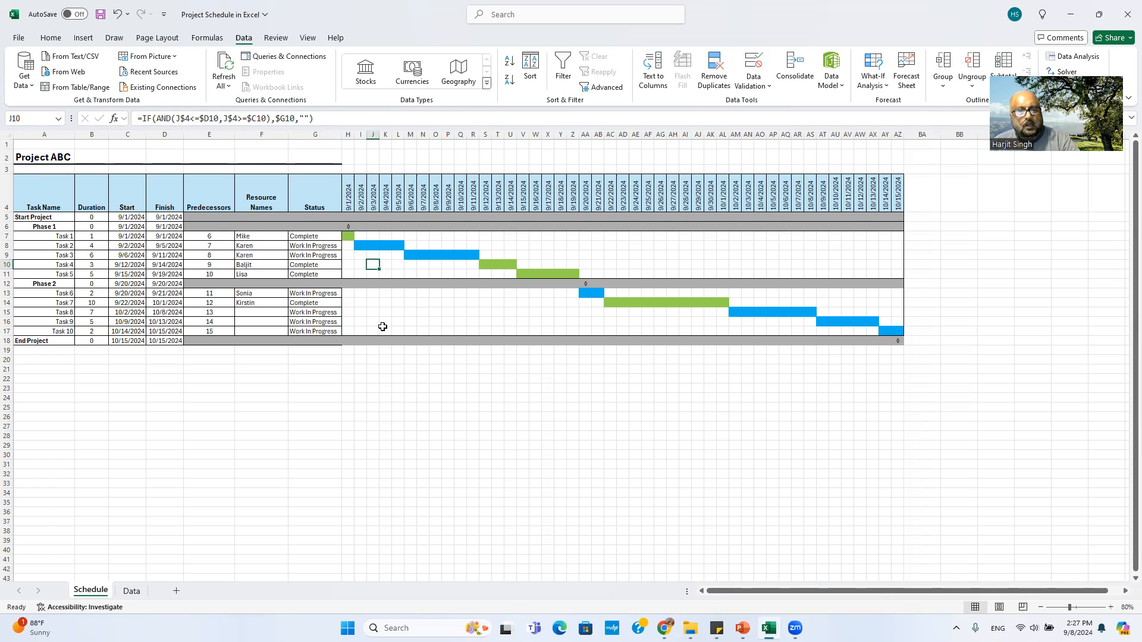
{"action": "left_click", "coordinate": [318, 249]}
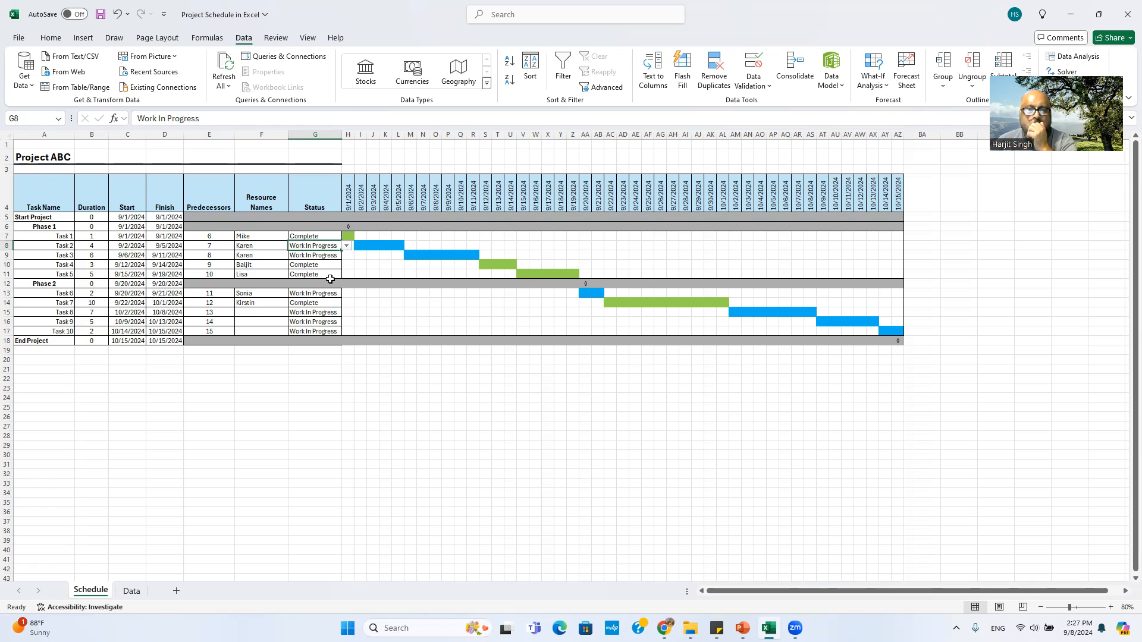
{"action": "left_click", "coordinate": [385, 254]}
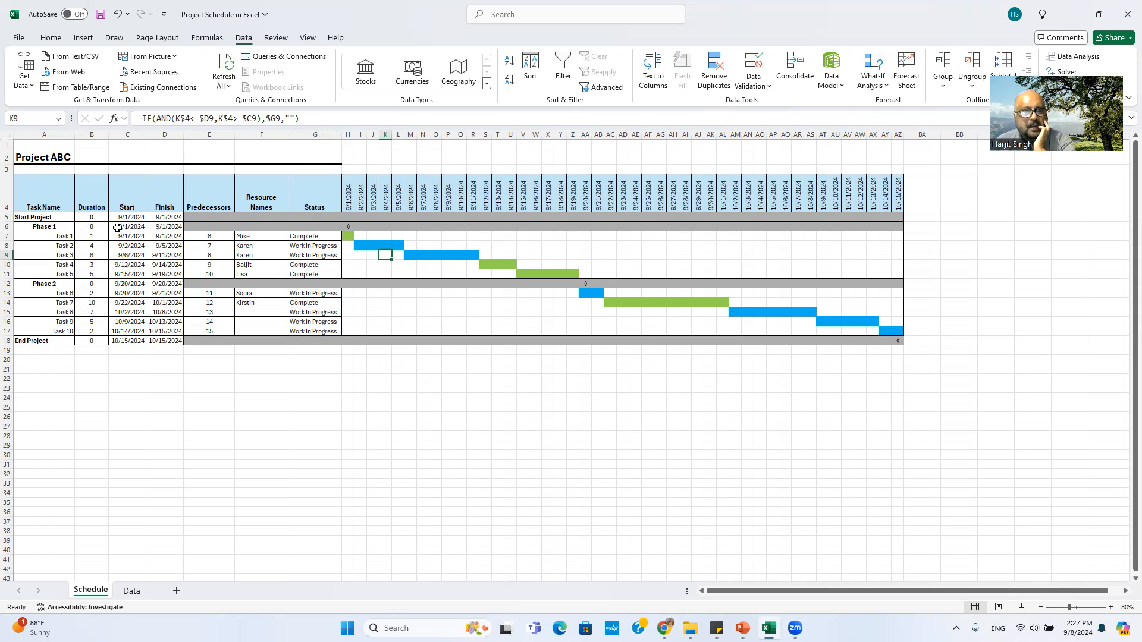
Step: Check D18's End Project formula, then select date headers H4:AZ4, 9/1 through 10/15/2024
{"action": "left_click", "coordinate": [351, 192]}
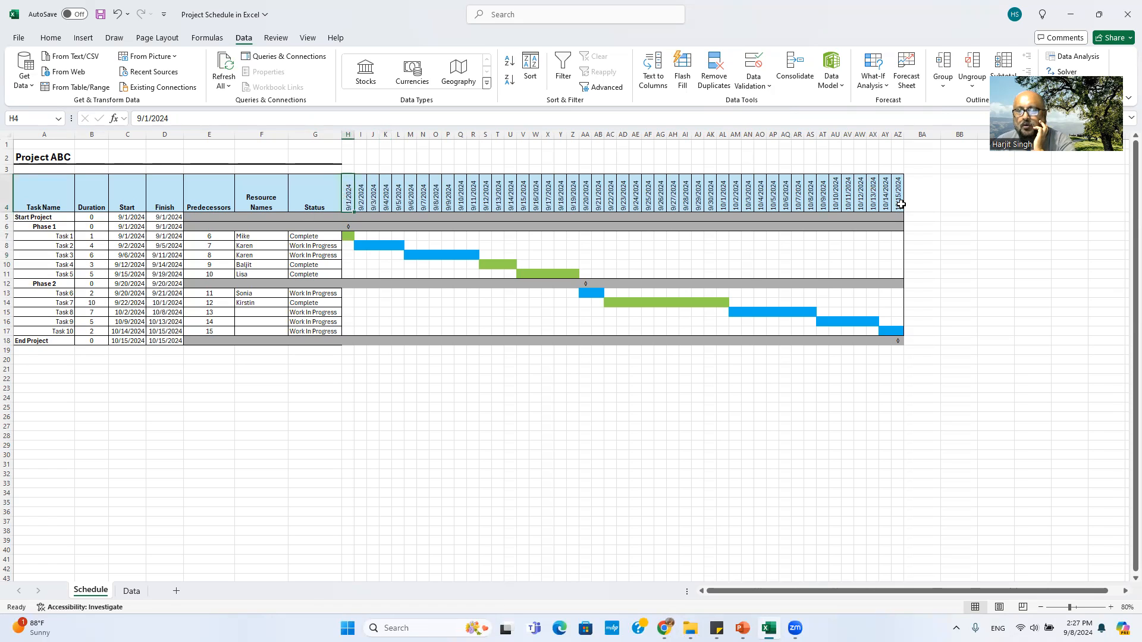
{"action": "left_click", "coordinate": [177, 350]}
{"action": "left_click", "coordinate": [175, 342]}
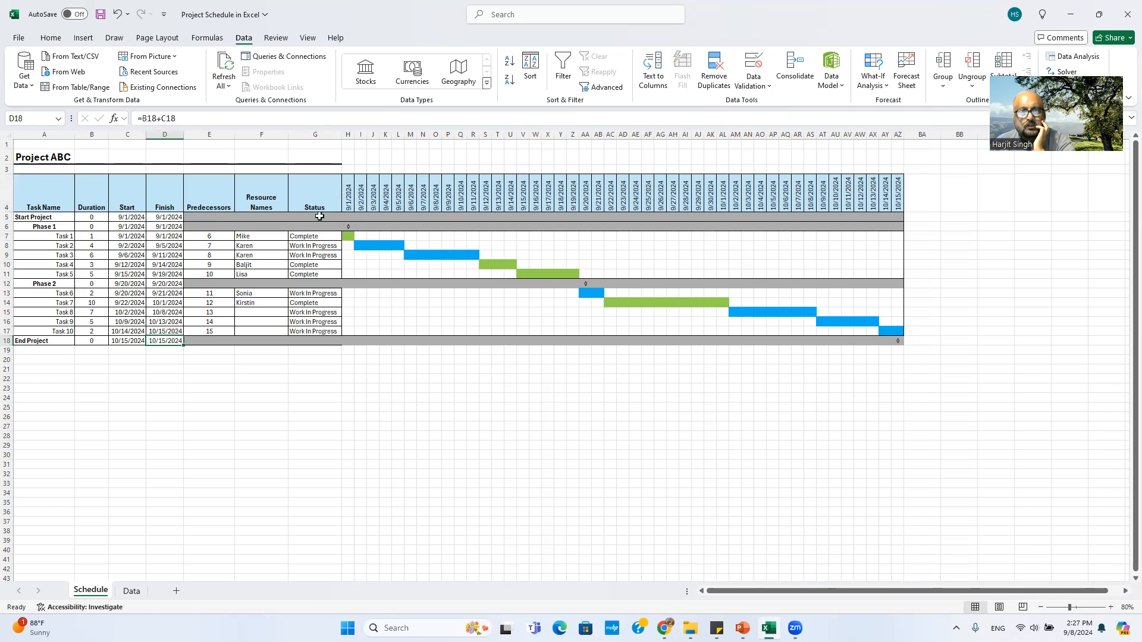
{"action": "left_click", "coordinate": [346, 193]}
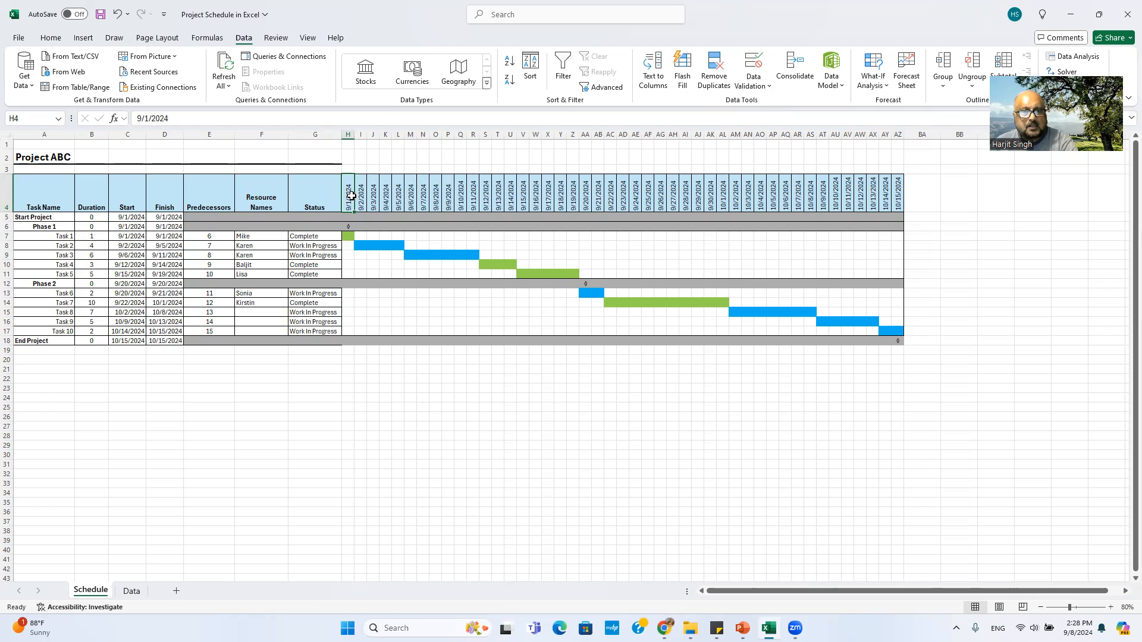
{"action": "left_click_drag", "start_coordinate": [350, 195], "coordinate": [899, 197]}
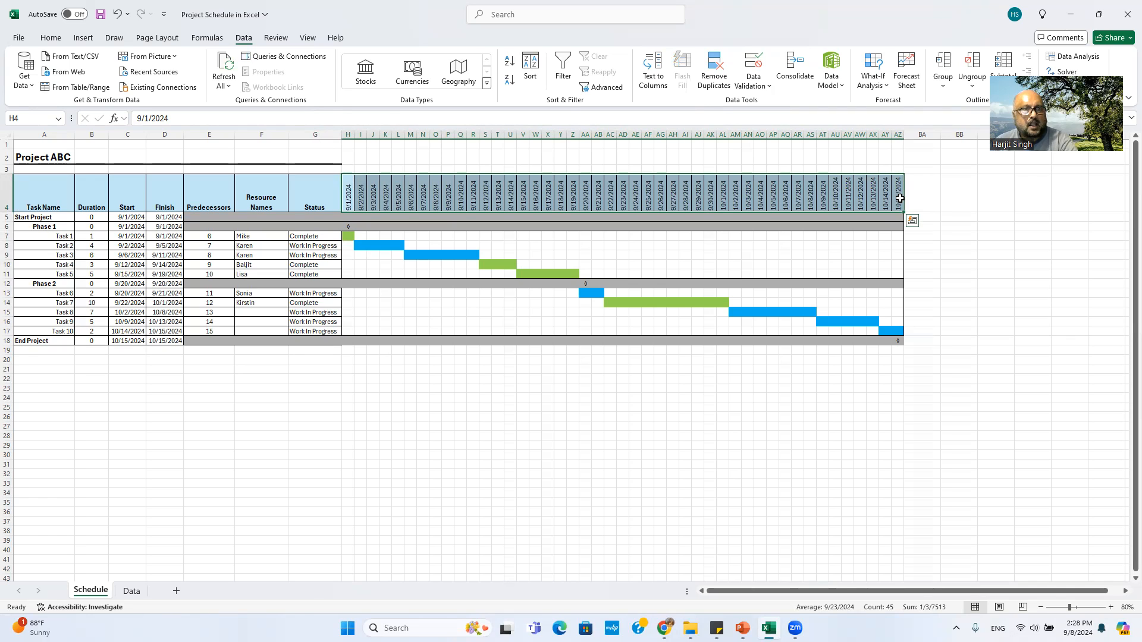
{"action": "right_click", "coordinate": [407, 194]}
{"action": "left_click", "coordinate": [450, 486]}
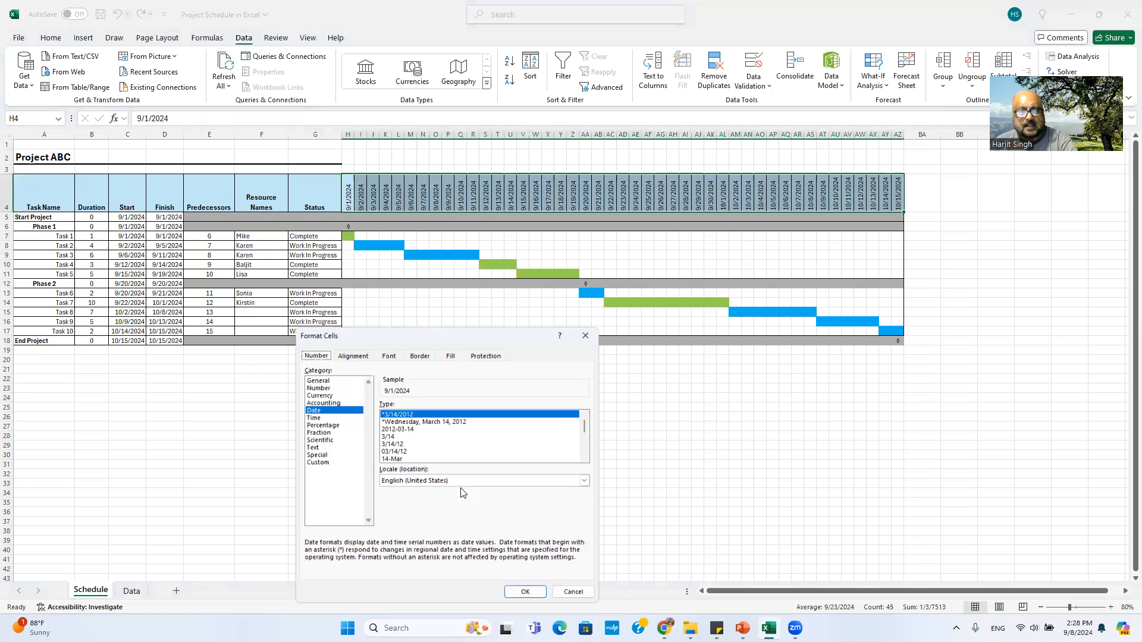
{"action": "left_click", "coordinate": [387, 352]}
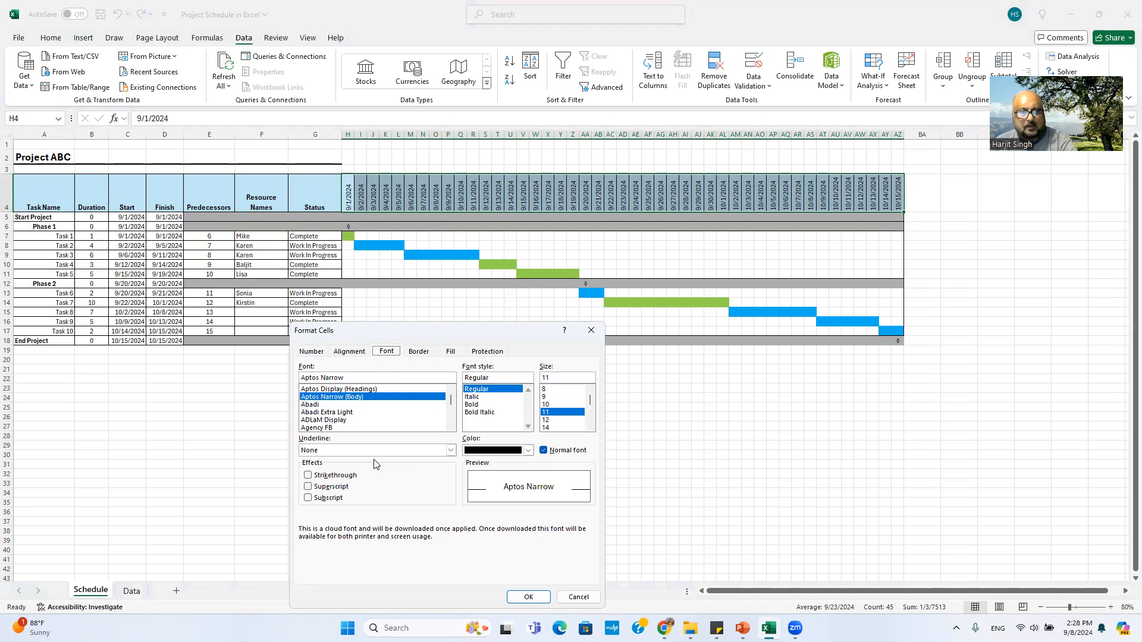
{"action": "left_click", "coordinate": [358, 355]}
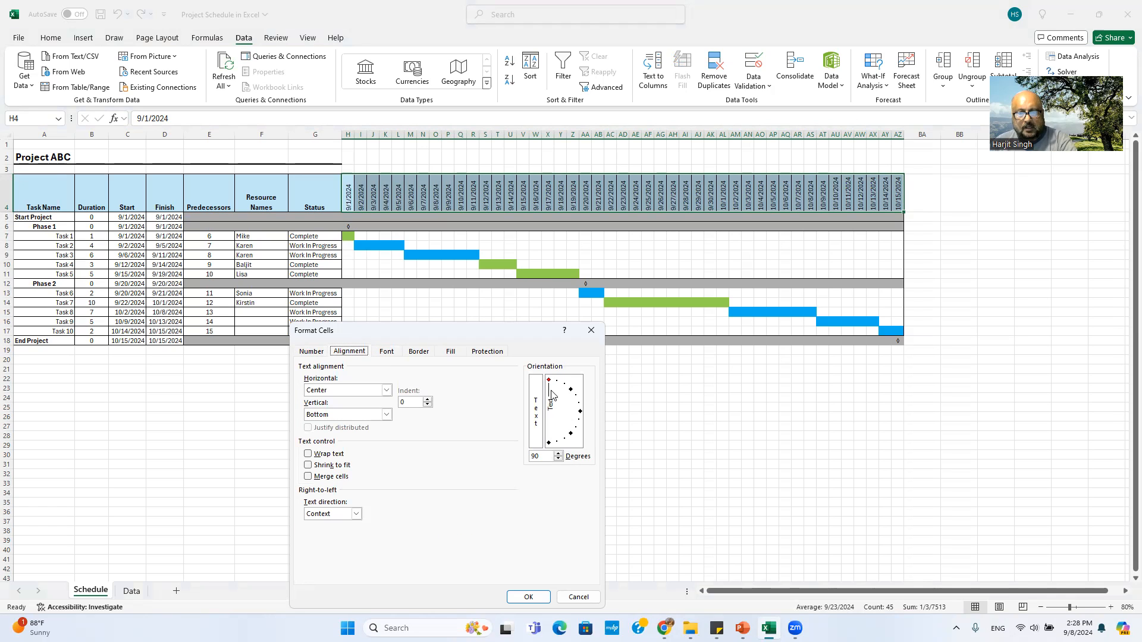
{"action": "left_click_drag", "start_coordinate": [549, 381], "coordinate": [581, 417]}
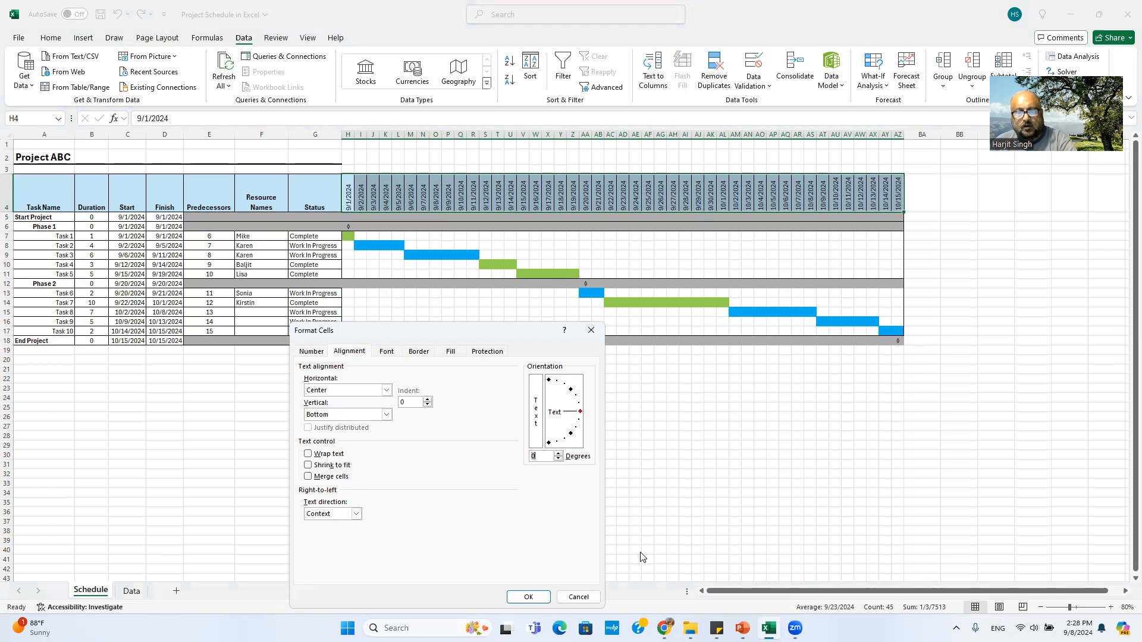
{"action": "left_click", "coordinate": [528, 597]}
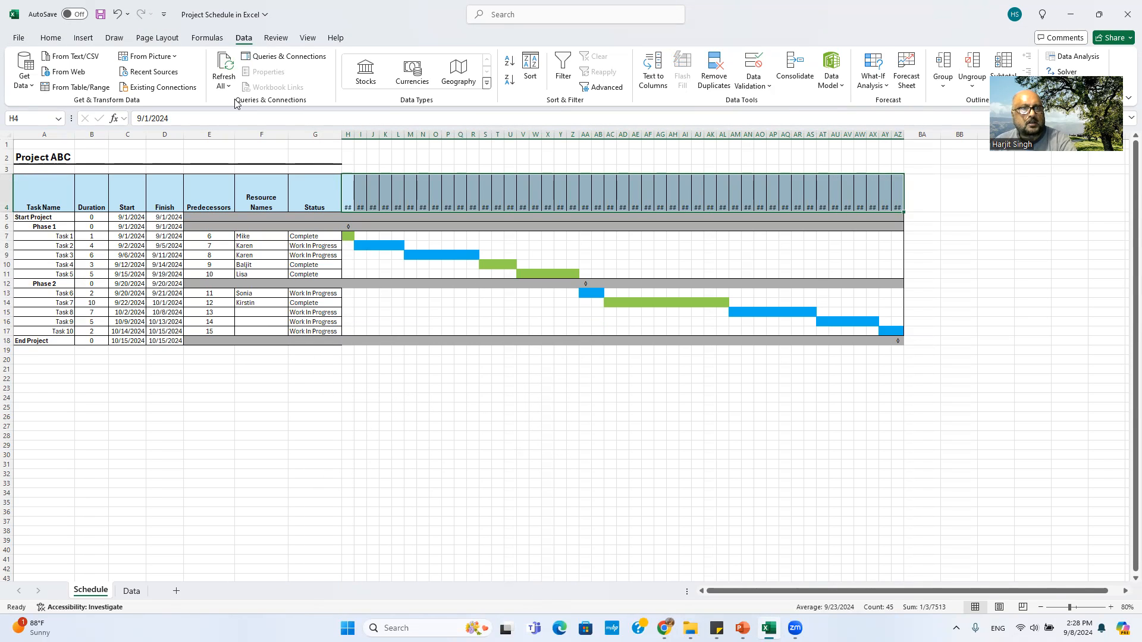
{"action": "left_click", "coordinate": [117, 14]}
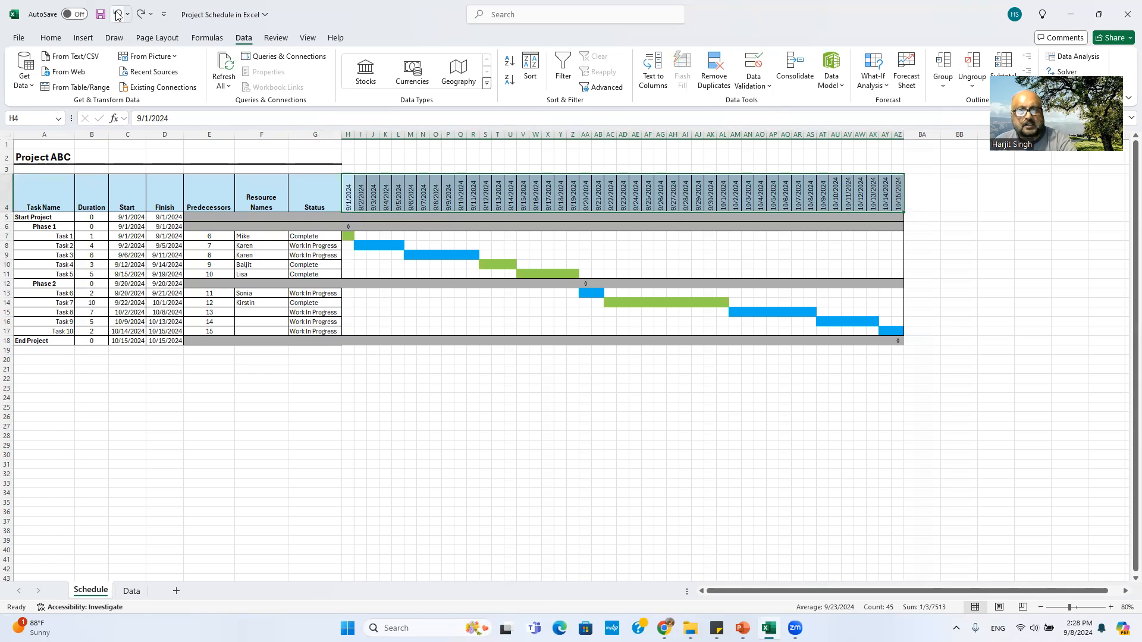
{"action": "right_click", "coordinate": [467, 191]}
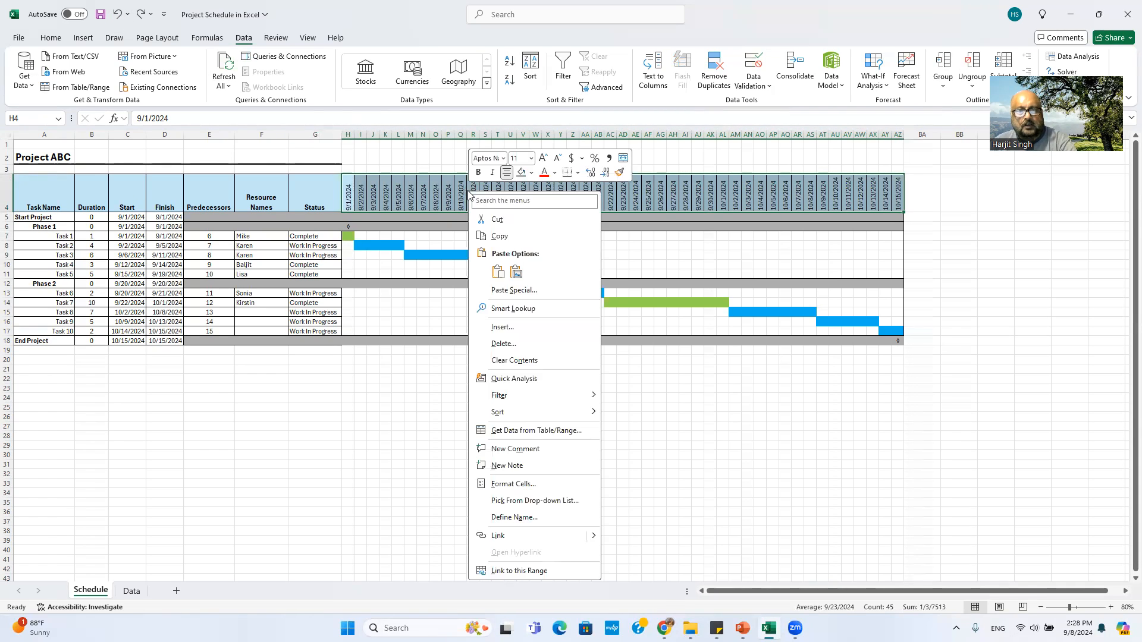
{"action": "left_click", "coordinate": [513, 484]}
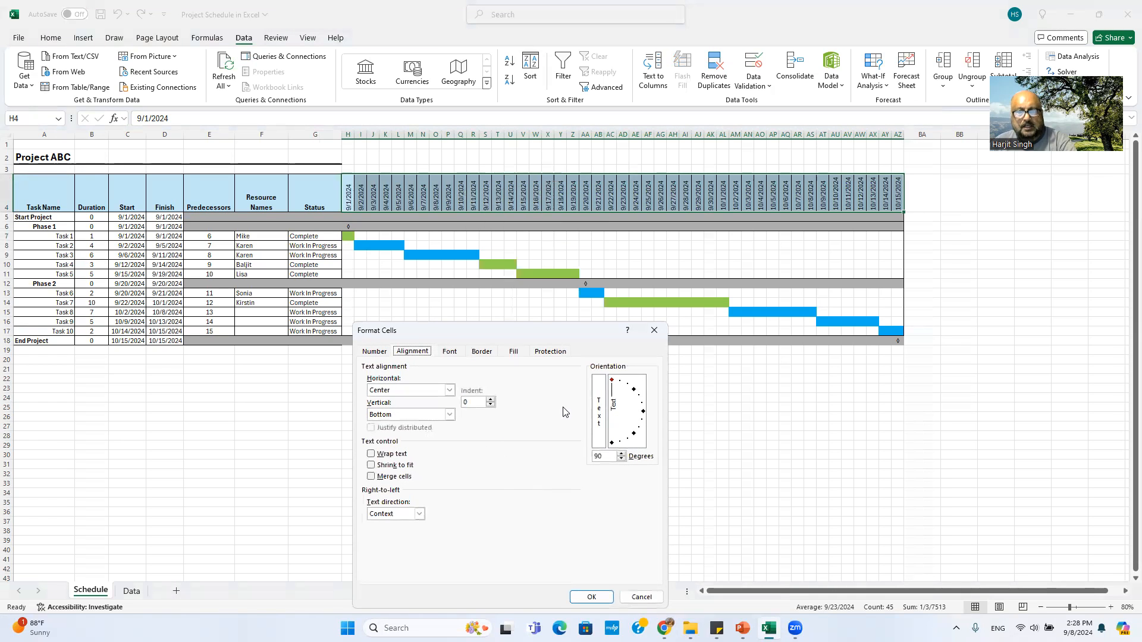
{"action": "left_click", "coordinate": [613, 382]}
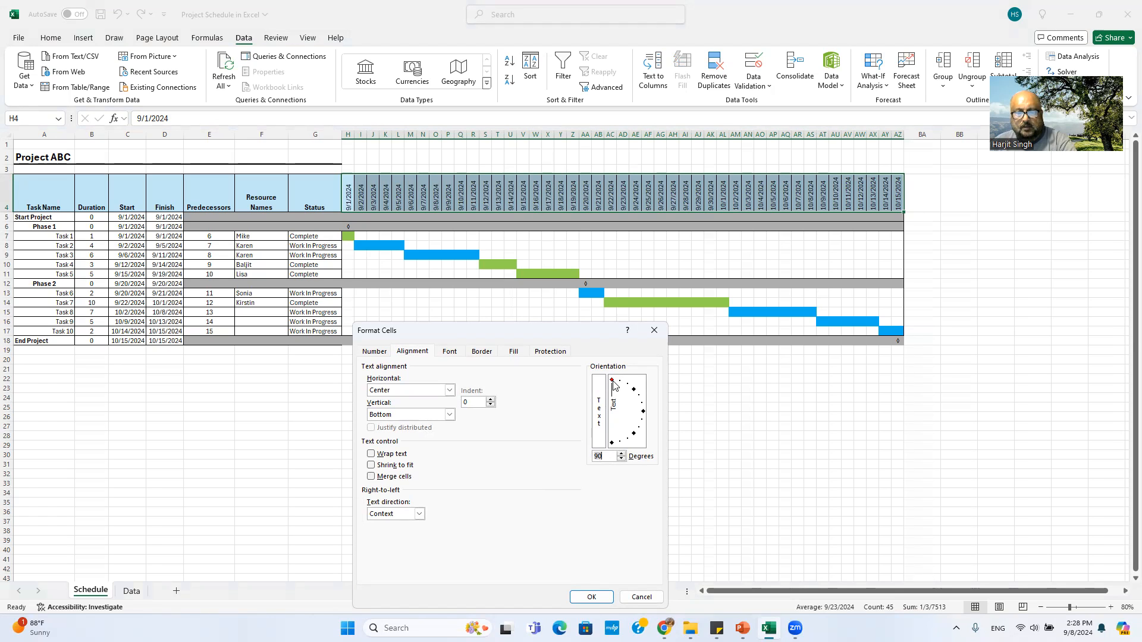
{"action": "mouse_move", "coordinate": [613, 382]}
{"action": "left_mouse_down"}
{"action": "mouse_move", "coordinate": [639, 409]}
{"action": "mouse_move", "coordinate": [612, 378]}
{"action": "left_mouse_up"}
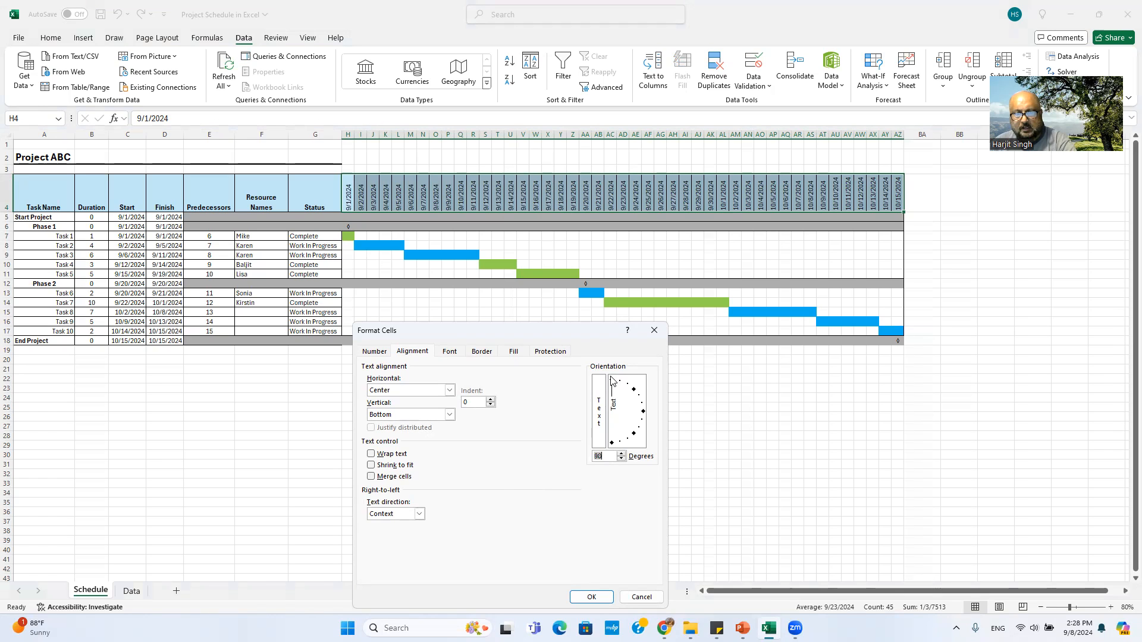
{"action": "left_click", "coordinate": [642, 597]}
{"action": "left_click", "coordinate": [636, 503]}
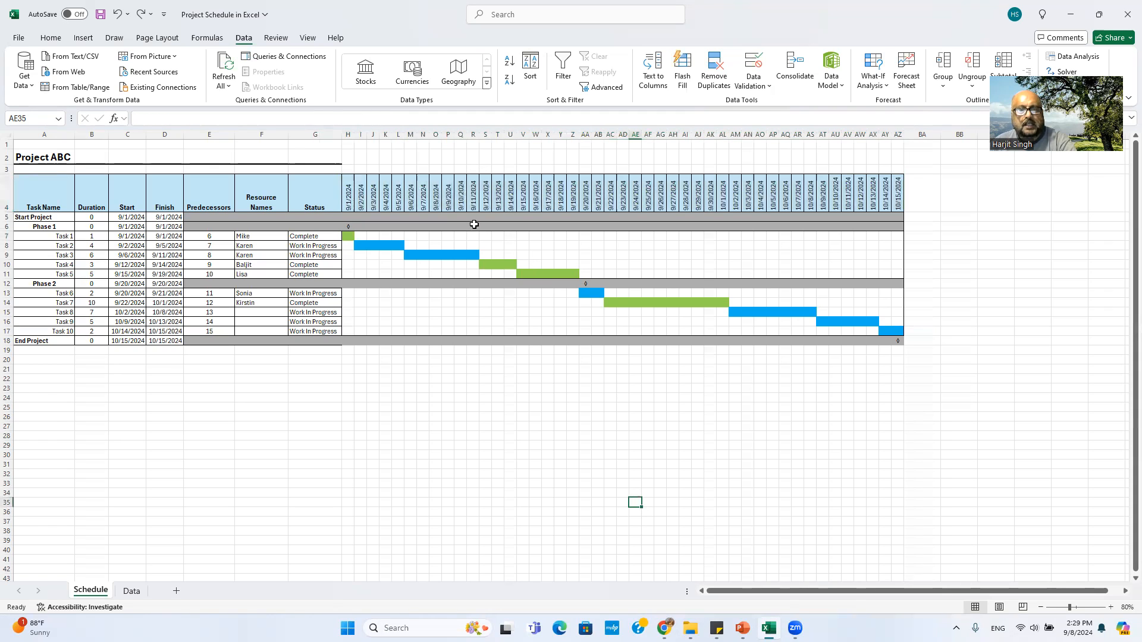
{"action": "left_click_drag", "start_coordinate": [348, 197], "coordinate": [899, 192]}
{"action": "left_click", "coordinate": [54, 39]}
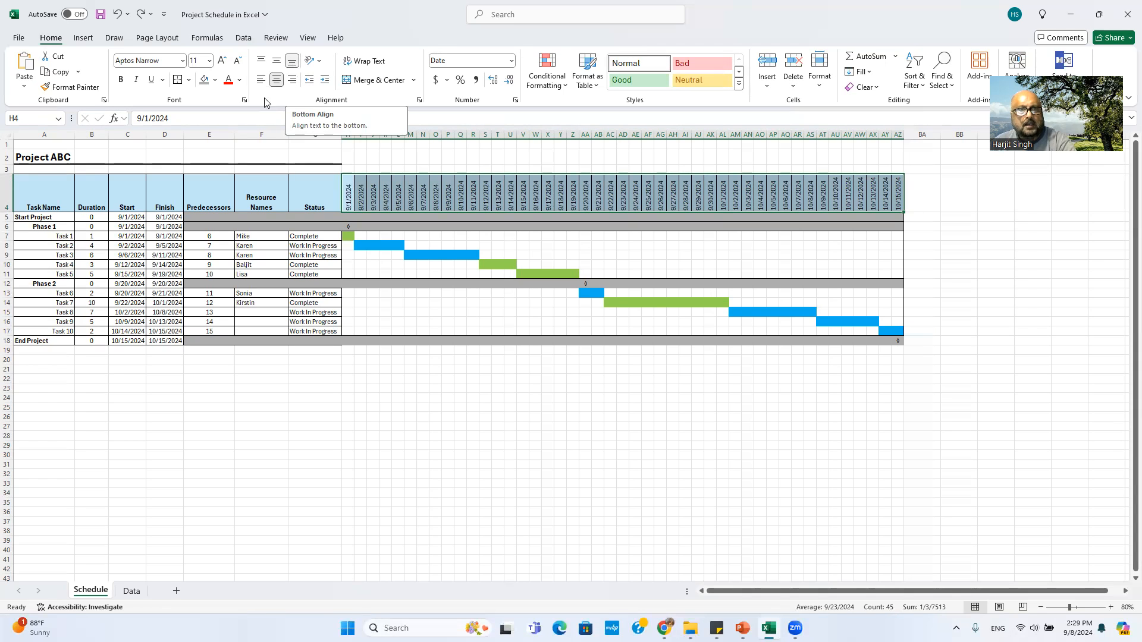
{"action": "left_click", "coordinate": [562, 186]}
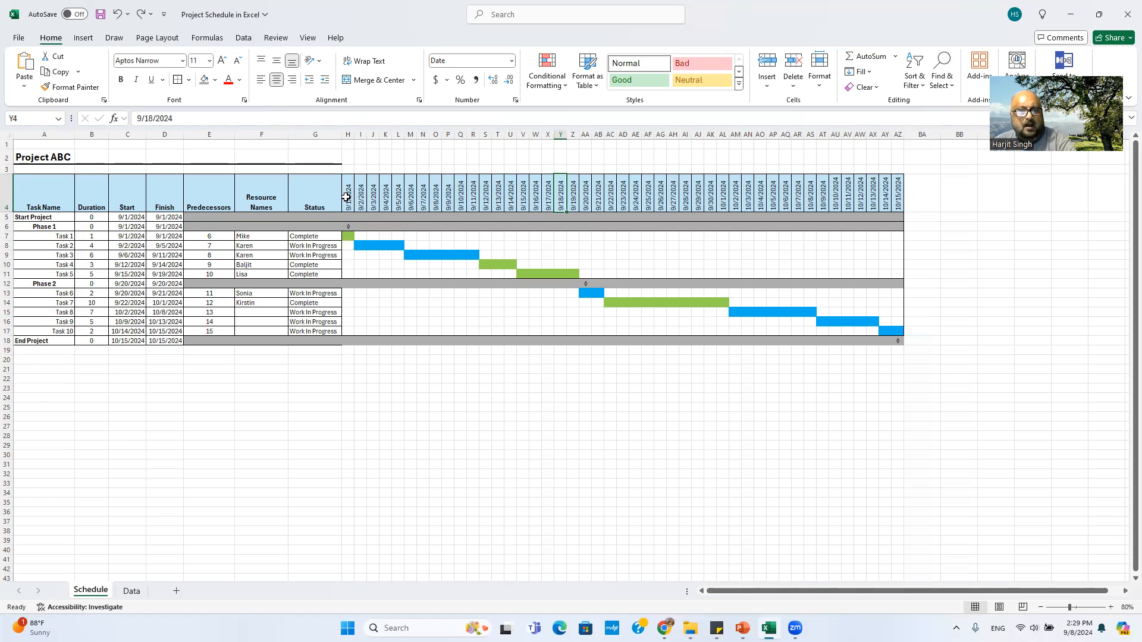
{"action": "left_click", "coordinate": [9, 197]}
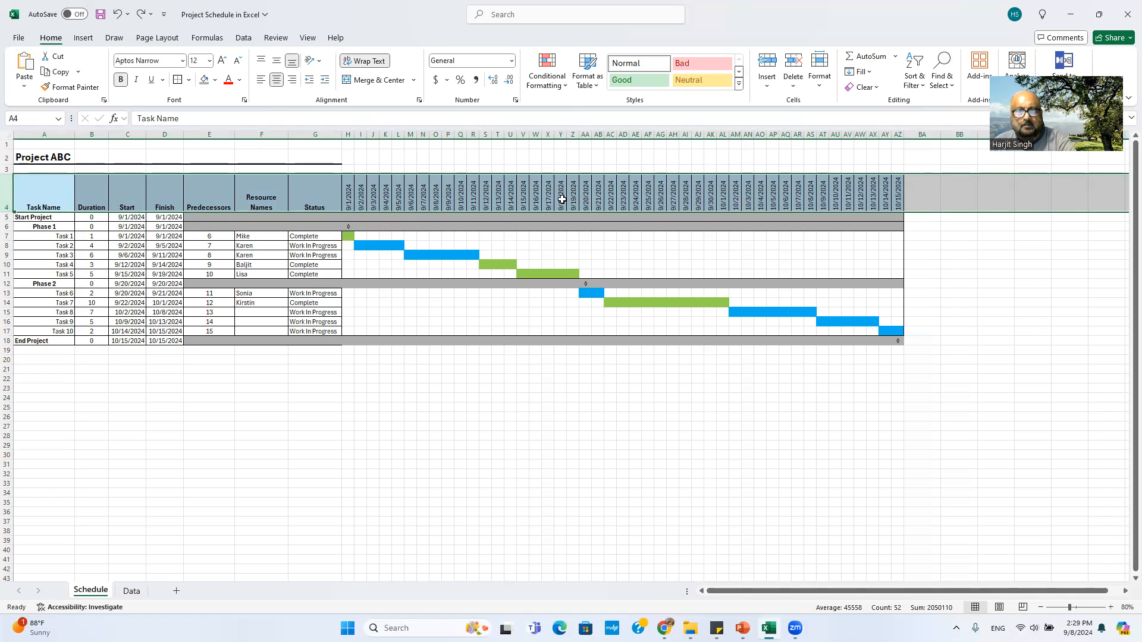
{"action": "right_click", "coordinate": [36, 192]}
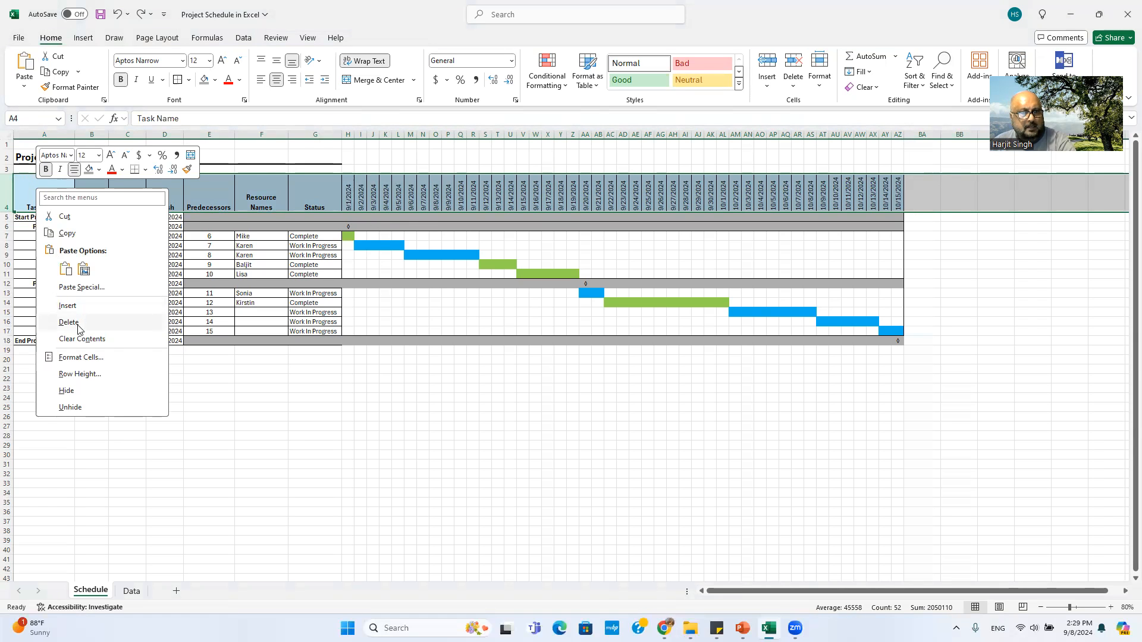
{"action": "left_click", "coordinate": [79, 374]}
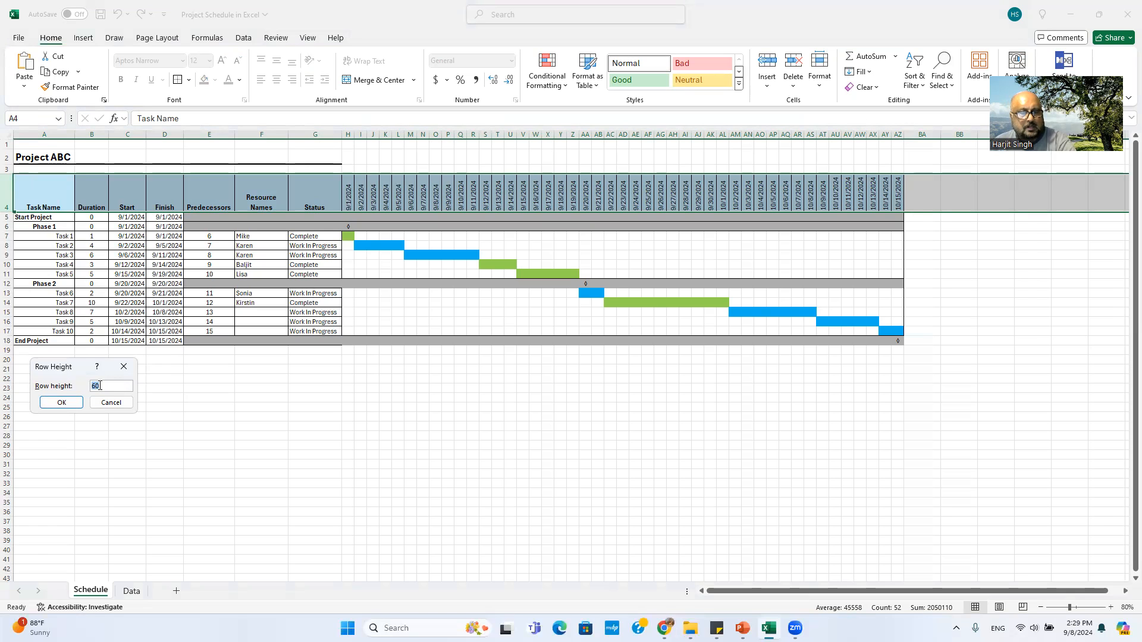
{"action": "left_click", "coordinate": [109, 403]}
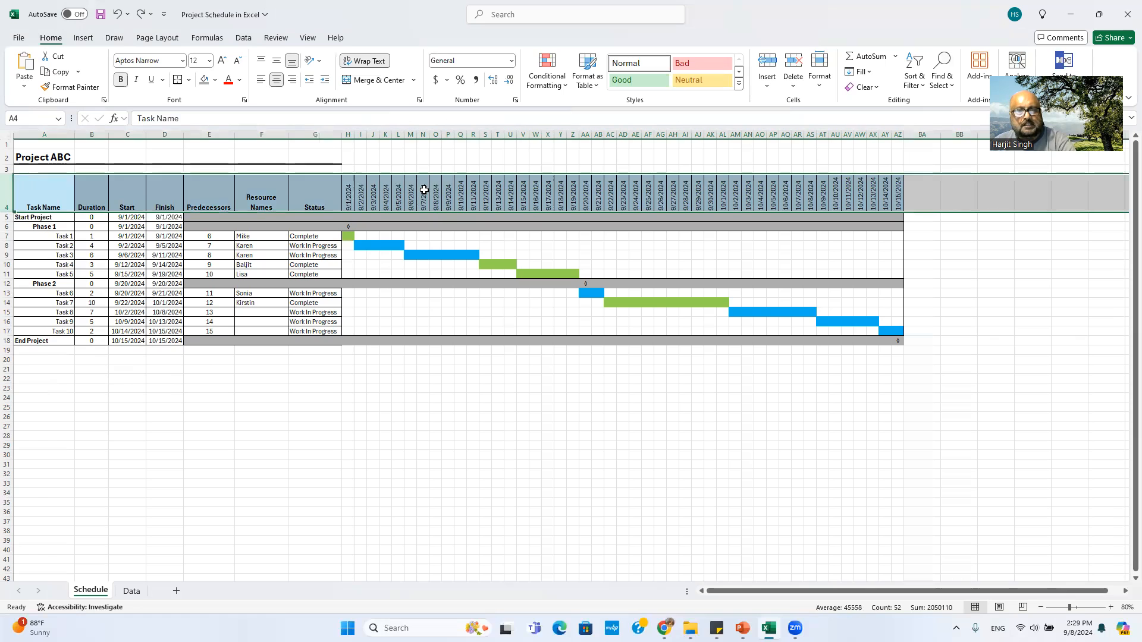
{"action": "left_click", "coordinate": [361, 191]}
{"action": "left_click_drag", "start_coordinate": [349, 191], "coordinate": [436, 193]}
{"action": "left_click_drag", "start_coordinate": [579, 191], "coordinate": [899, 194]}
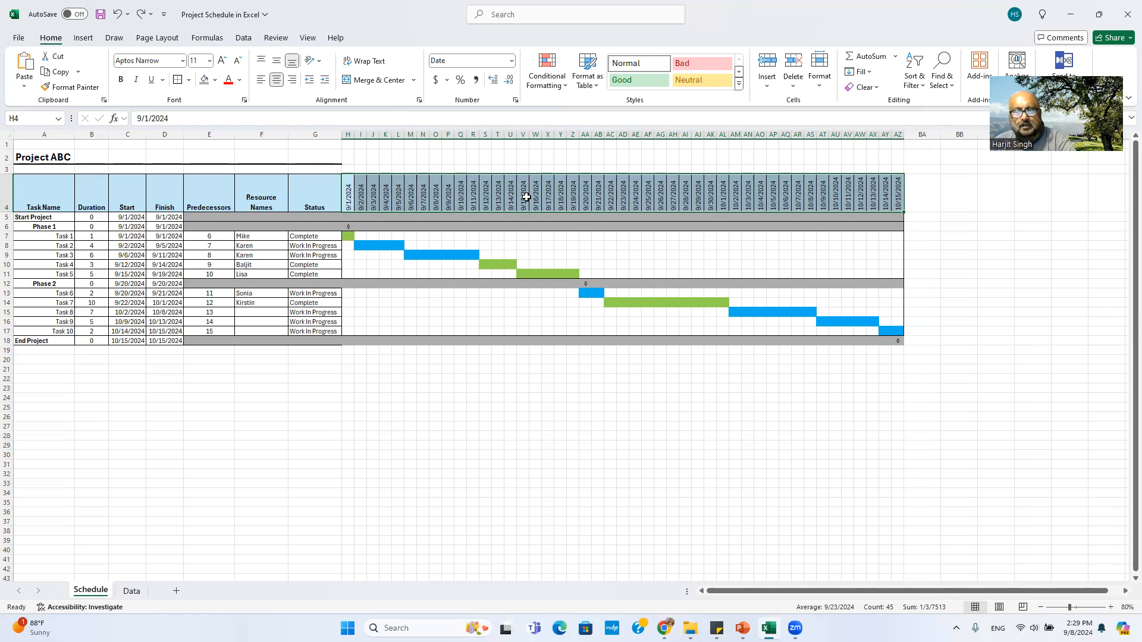
{"action": "right_click", "coordinate": [462, 199]}
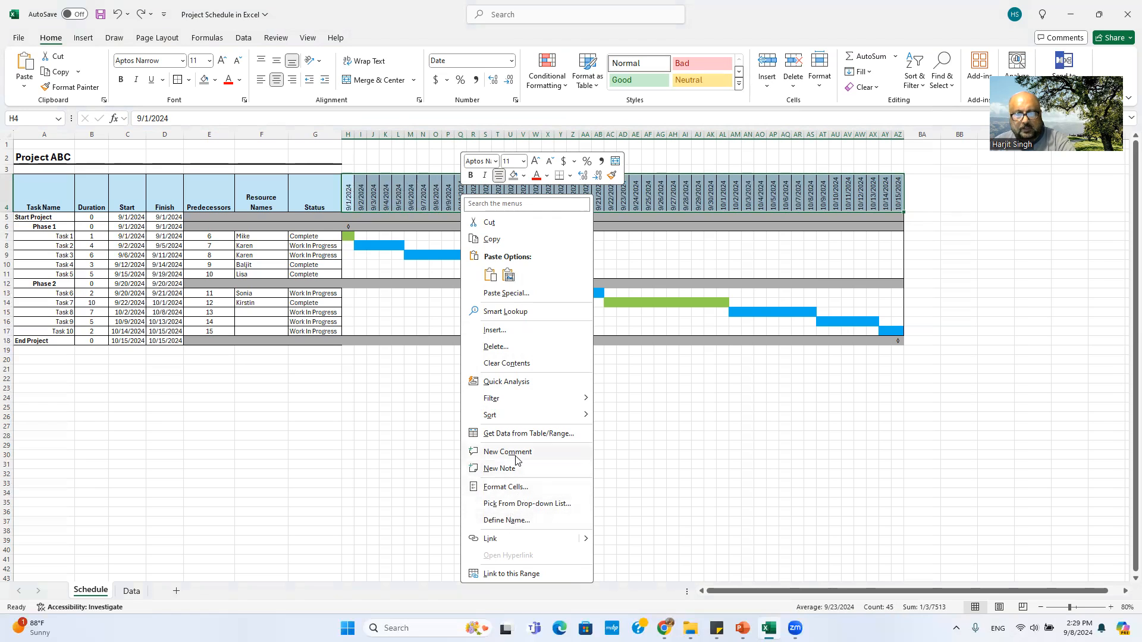
{"action": "key", "text": "Escape"}
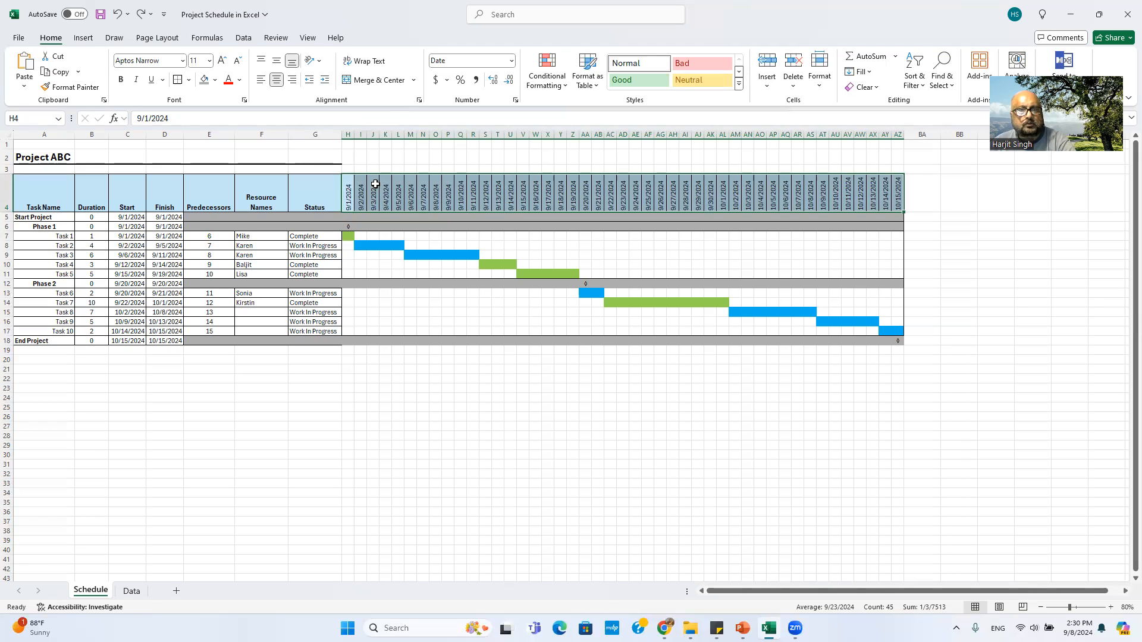
{"action": "right_click", "coordinate": [372, 182]}
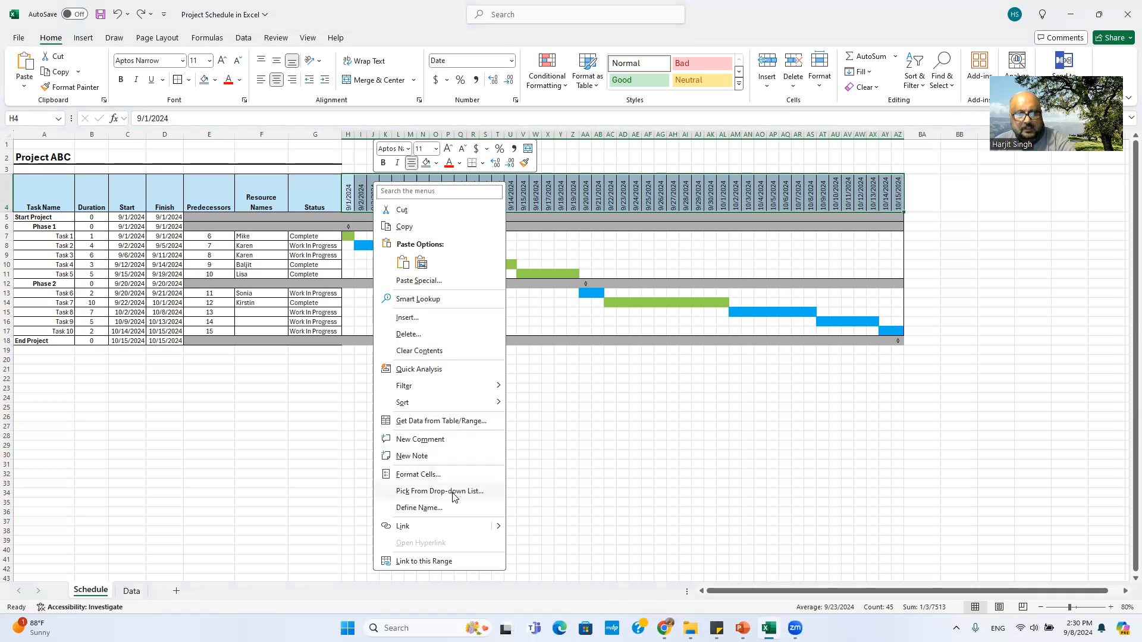
{"action": "left_click", "coordinate": [432, 475]}
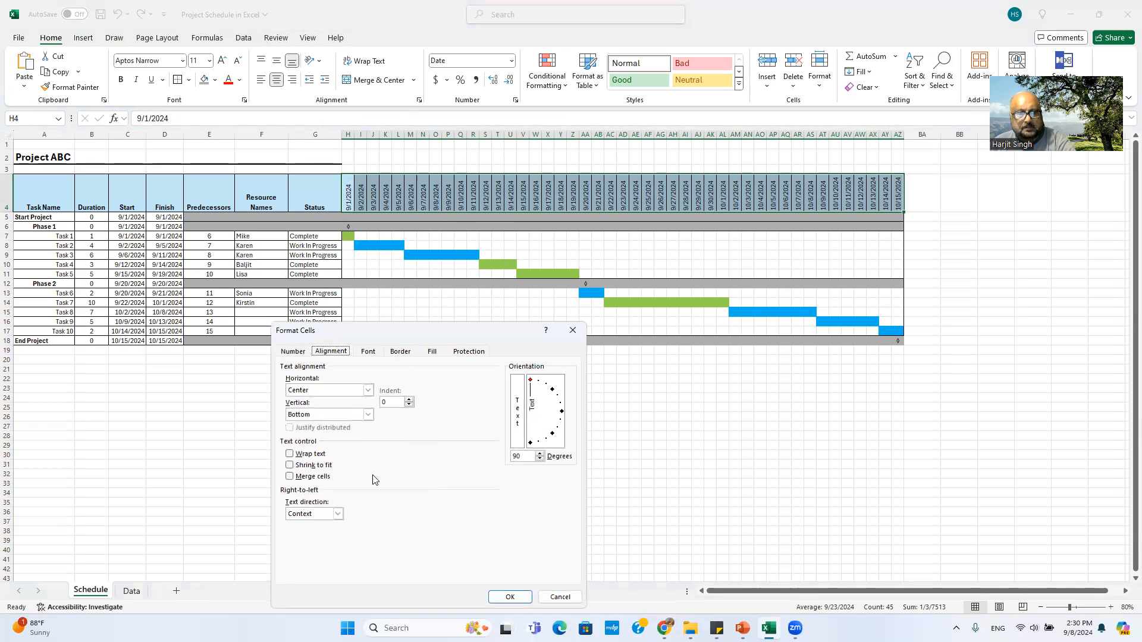
{"action": "left_click", "coordinate": [560, 597]}
{"action": "left_click", "coordinate": [572, 398]}
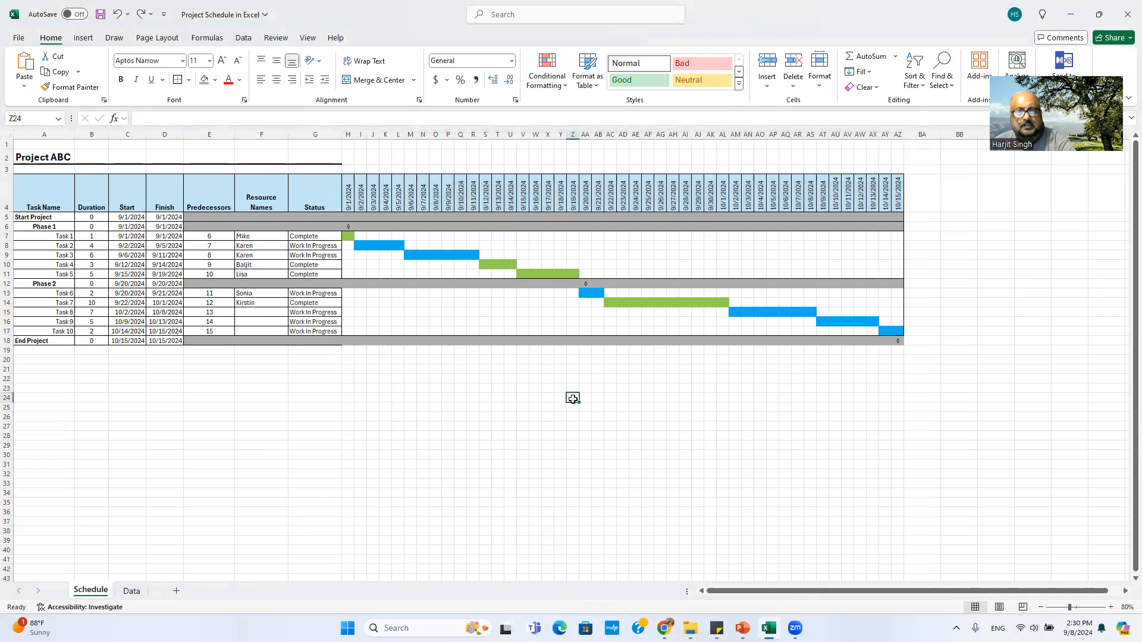
{"action": "left_click", "coordinate": [347, 176]}
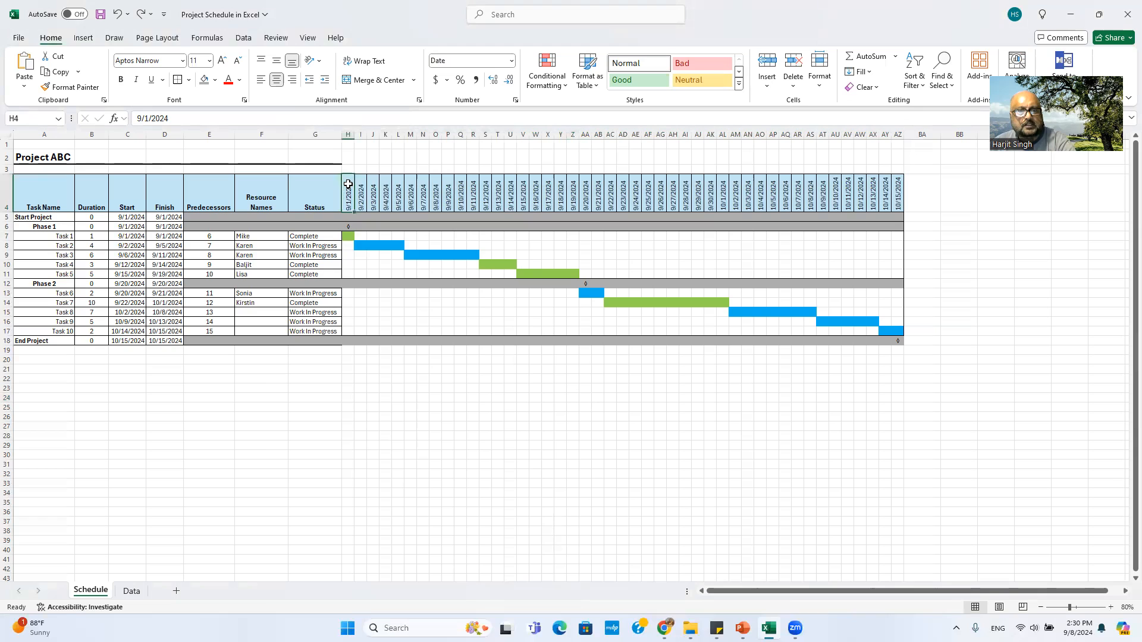
{"action": "right_click", "coordinate": [349, 186]}
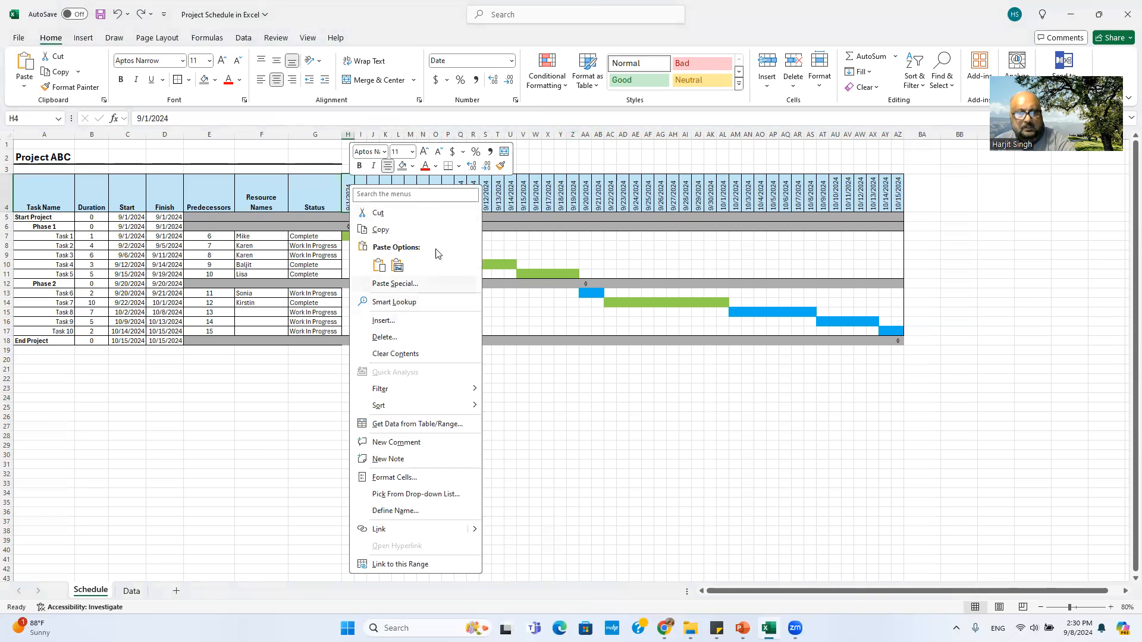
{"action": "left_click", "coordinate": [527, 192]}
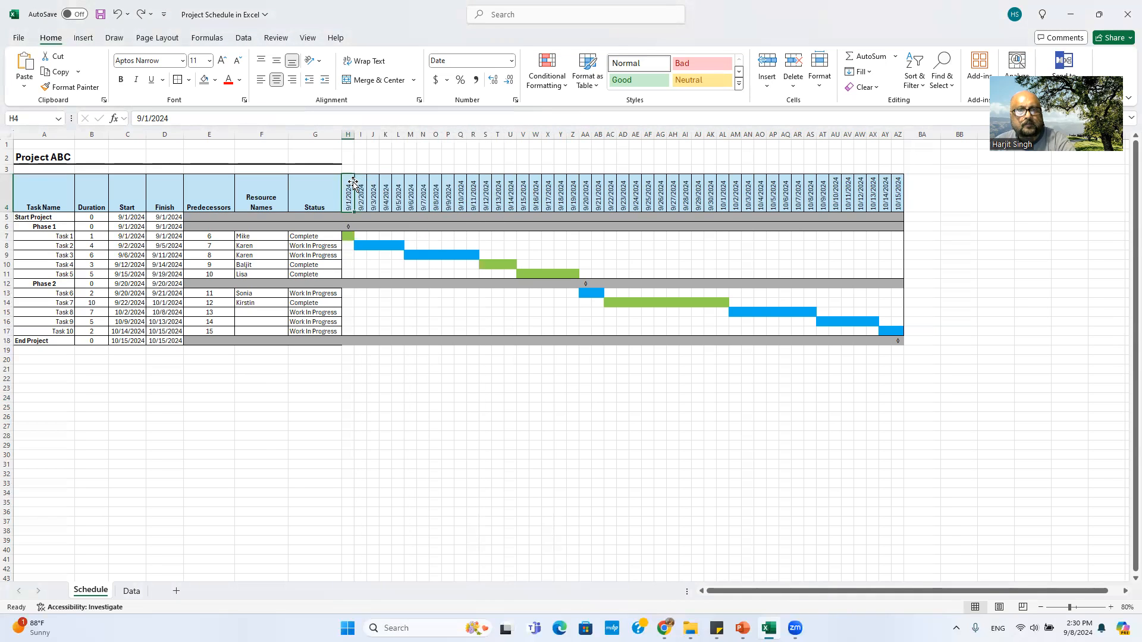
{"action": "left_click_drag", "start_coordinate": [348, 135], "coordinate": [901, 143]}
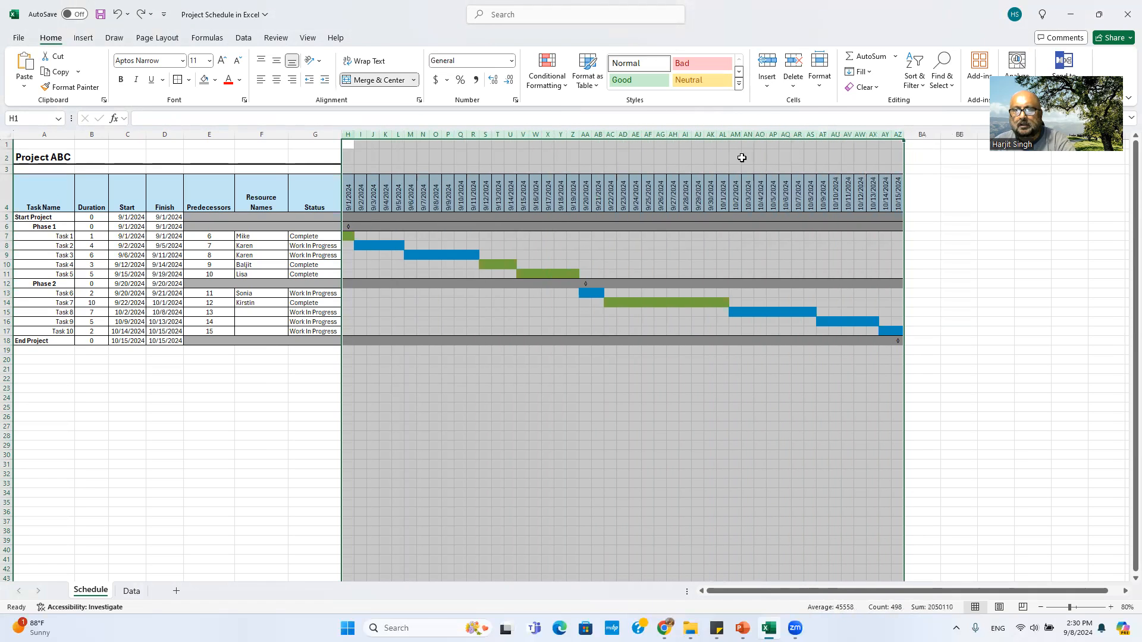
{"action": "right_click", "coordinate": [654, 153]}
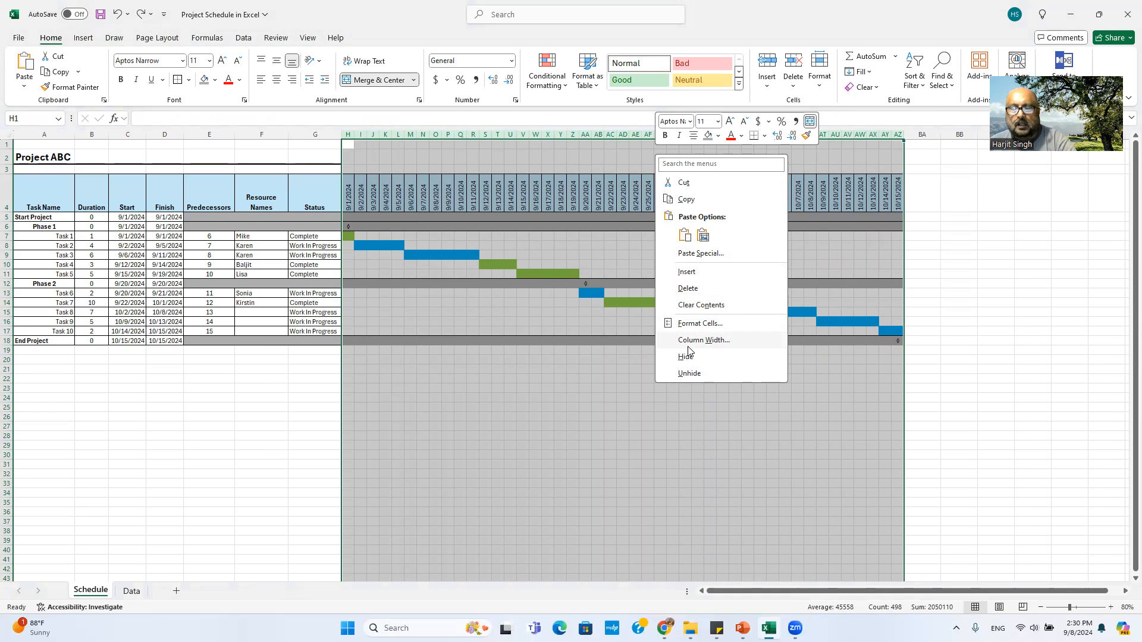
{"action": "left_click", "coordinate": [714, 340]}
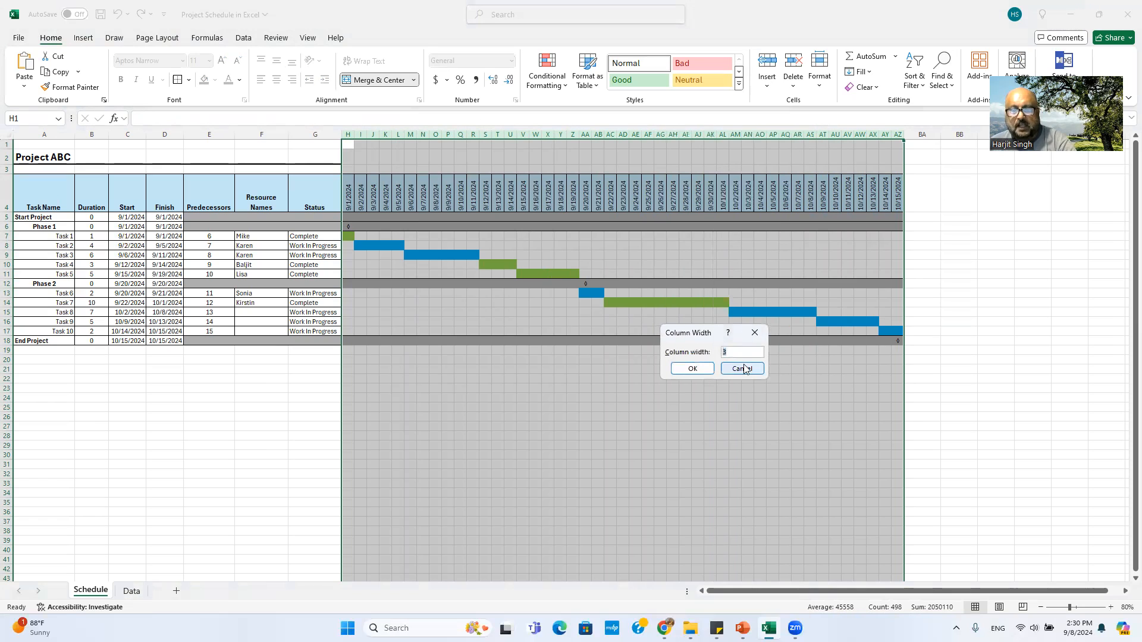
{"action": "left_click", "coordinate": [692, 369]}
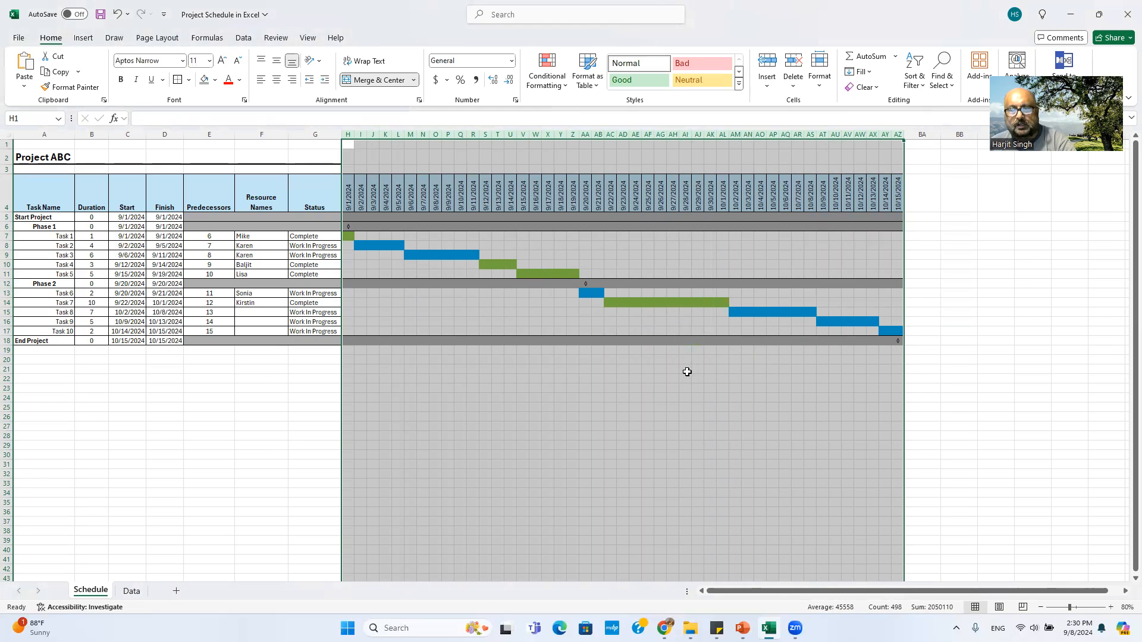
{"action": "left_click", "coordinate": [699, 397]}
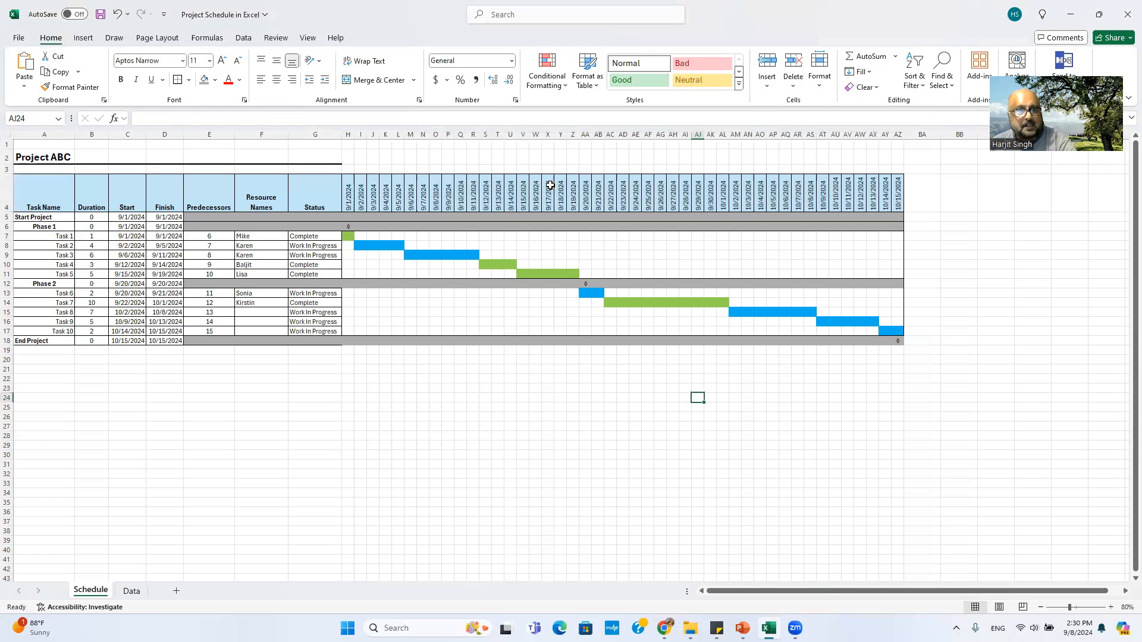
{"action": "left_click_drag", "start_coordinate": [30, 191], "coordinate": [893, 188]}
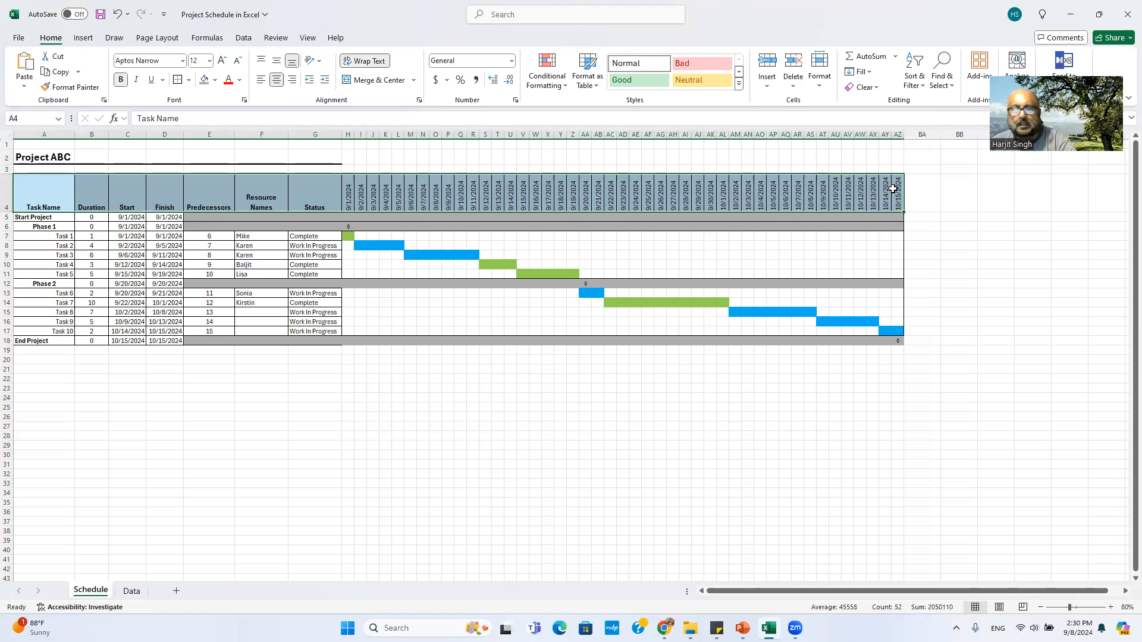
{"action": "left_click", "coordinate": [214, 80]}
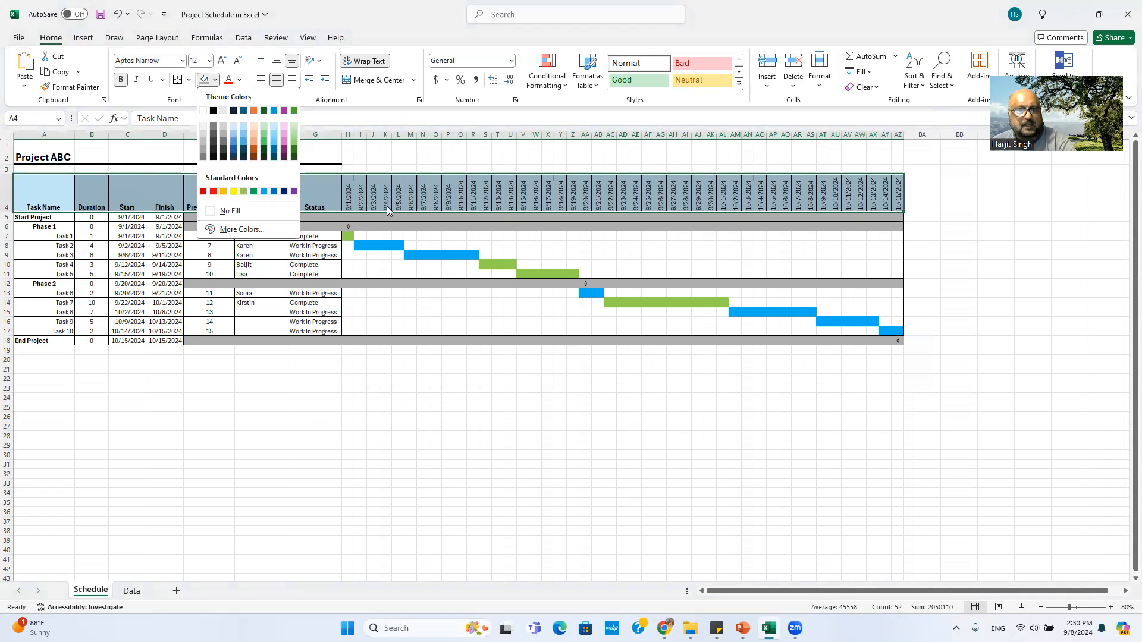
{"action": "left_click", "coordinate": [1006, 271]}
{"action": "left_click", "coordinate": [963, 266]}
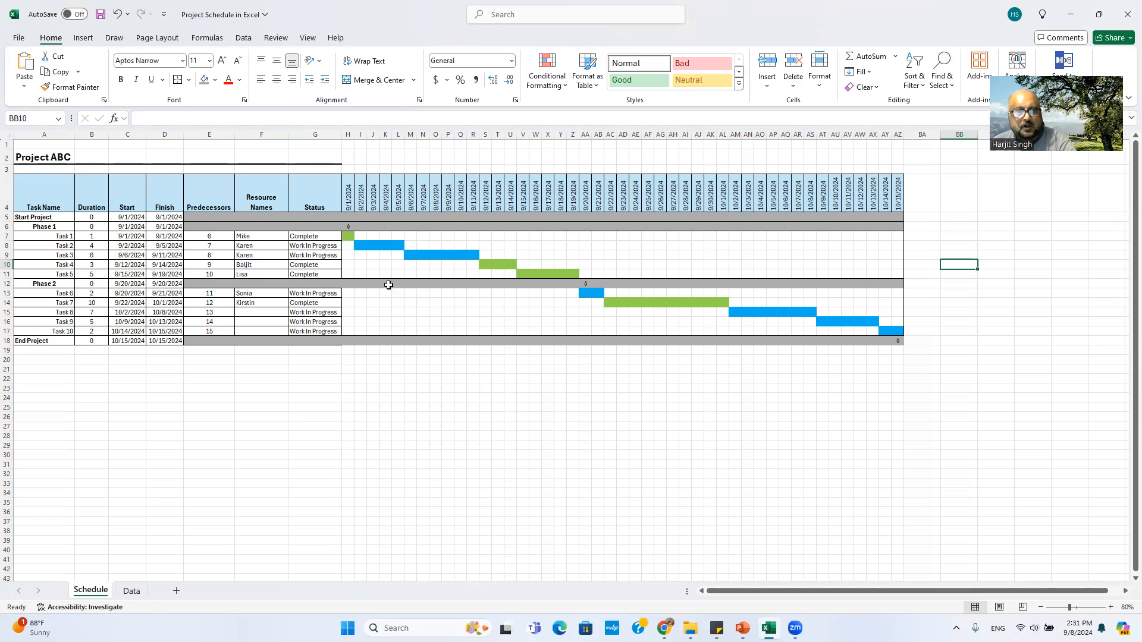
{"action": "left_click", "coordinate": [347, 237]}
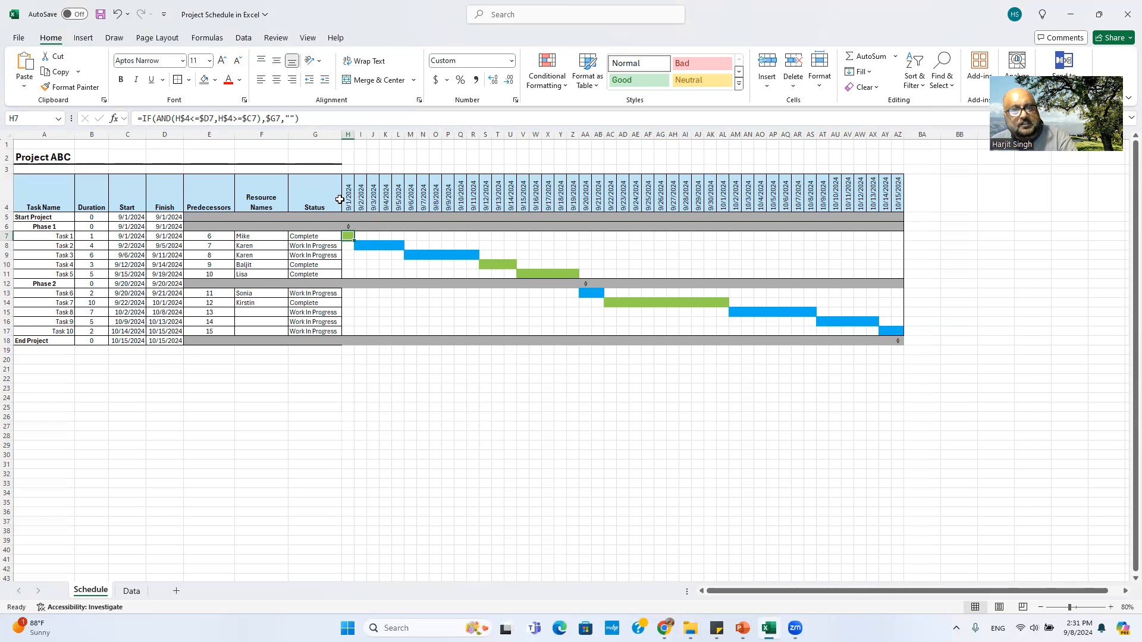
{"action": "left_click", "coordinate": [349, 194]}
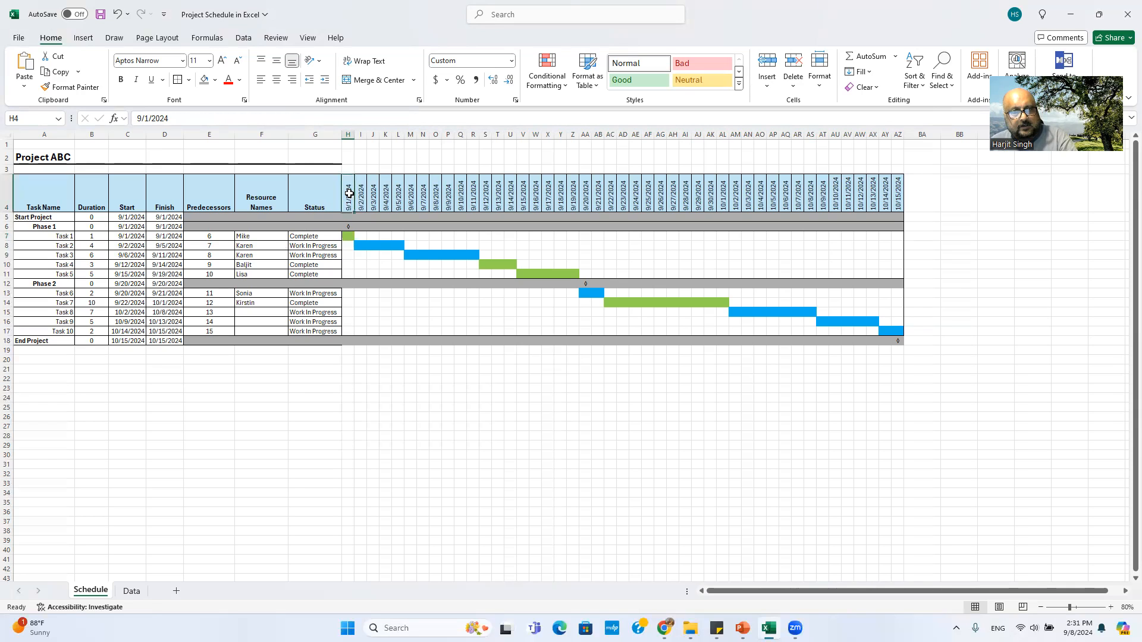
{"action": "left_click", "coordinate": [349, 238]}
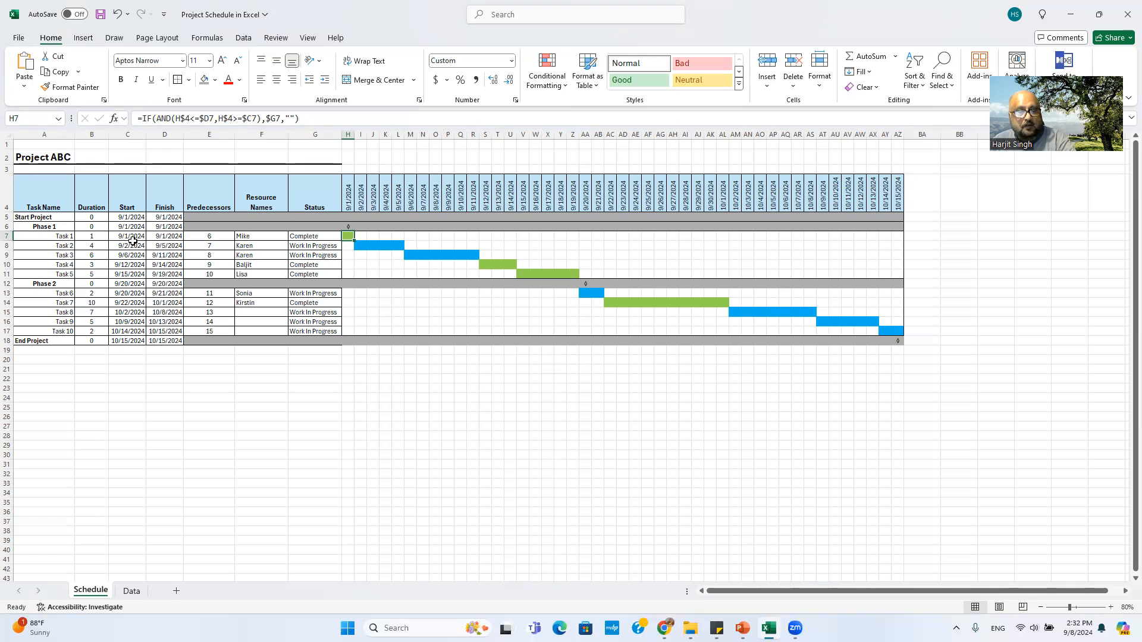
{"action": "left_click", "coordinate": [126, 237]}
{"action": "left_click", "coordinate": [175, 236]}
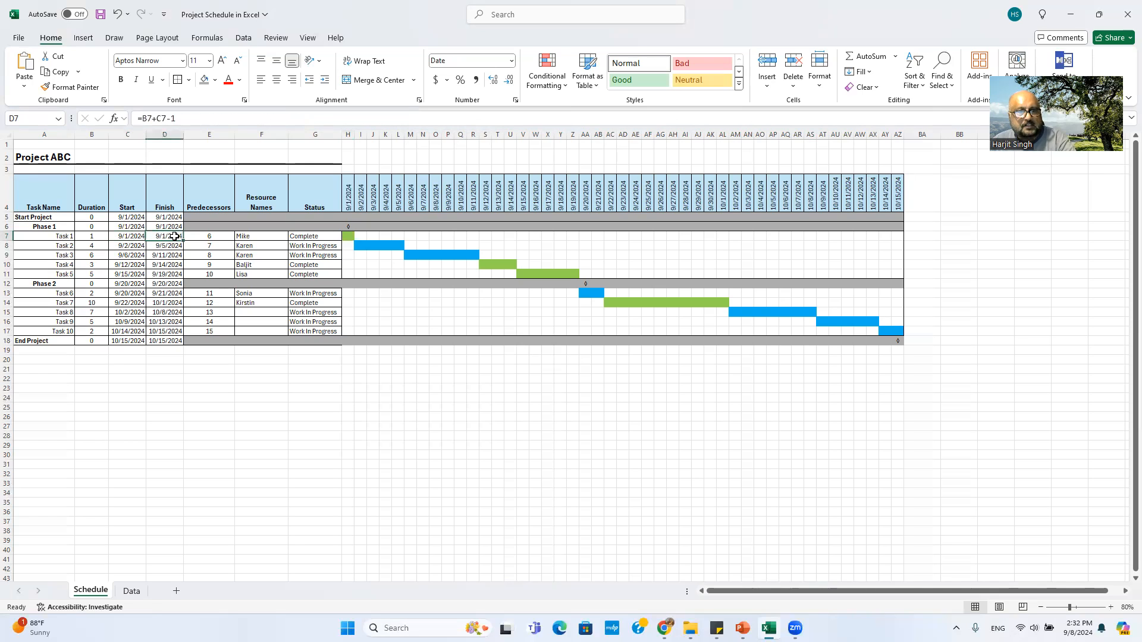
{"action": "left_click", "coordinate": [350, 236]}
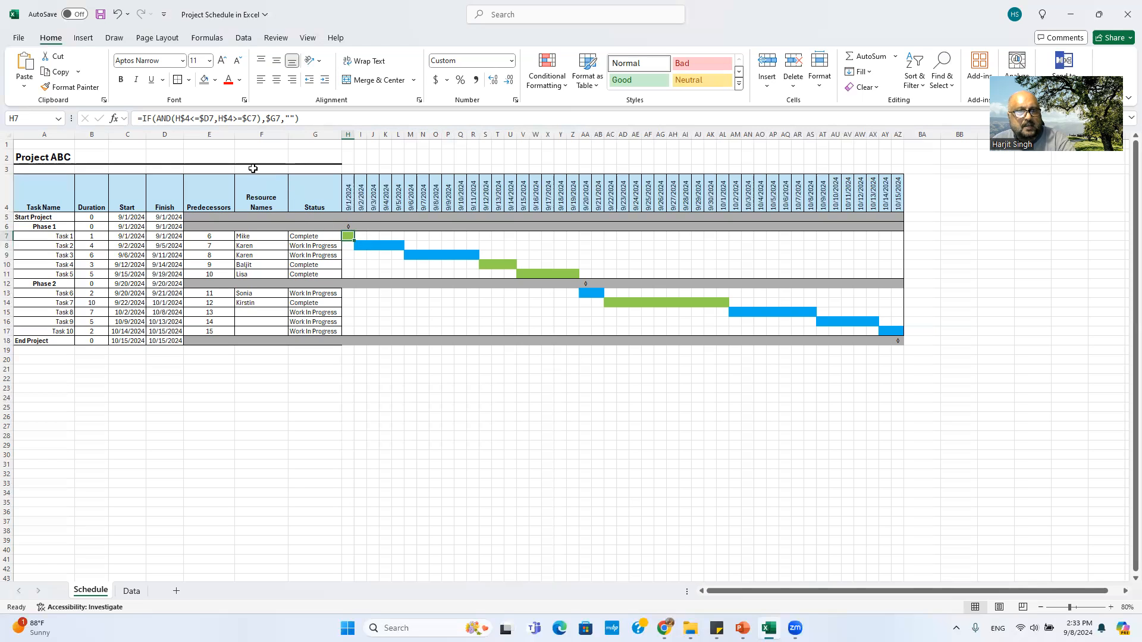
{"action": "left_click", "coordinate": [169, 237]}
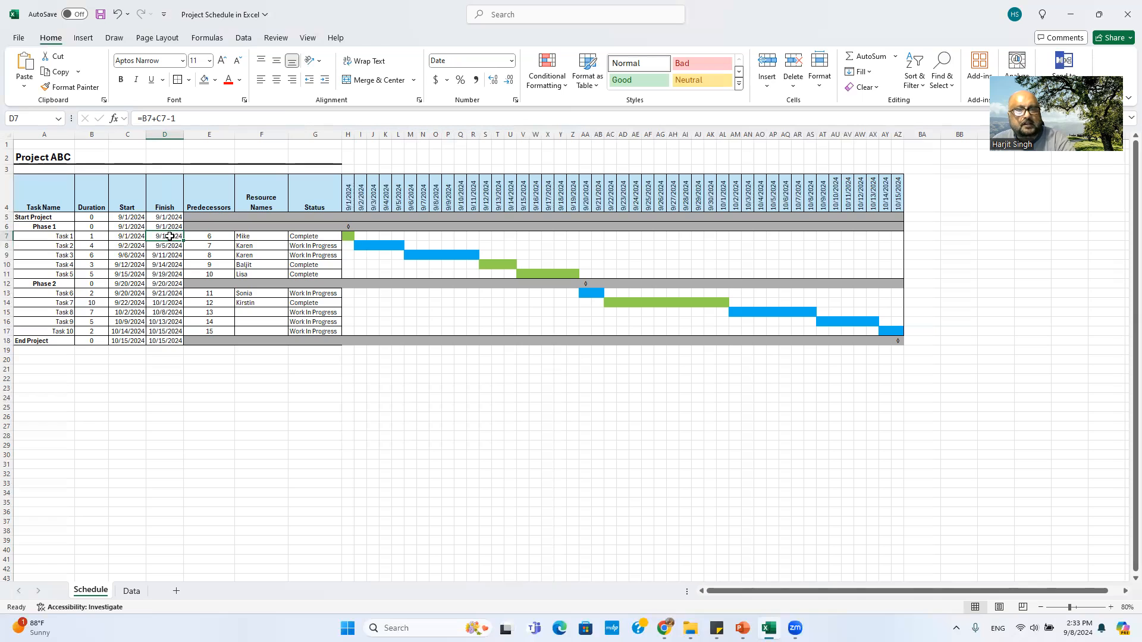
{"action": "left_click", "coordinate": [351, 236]}
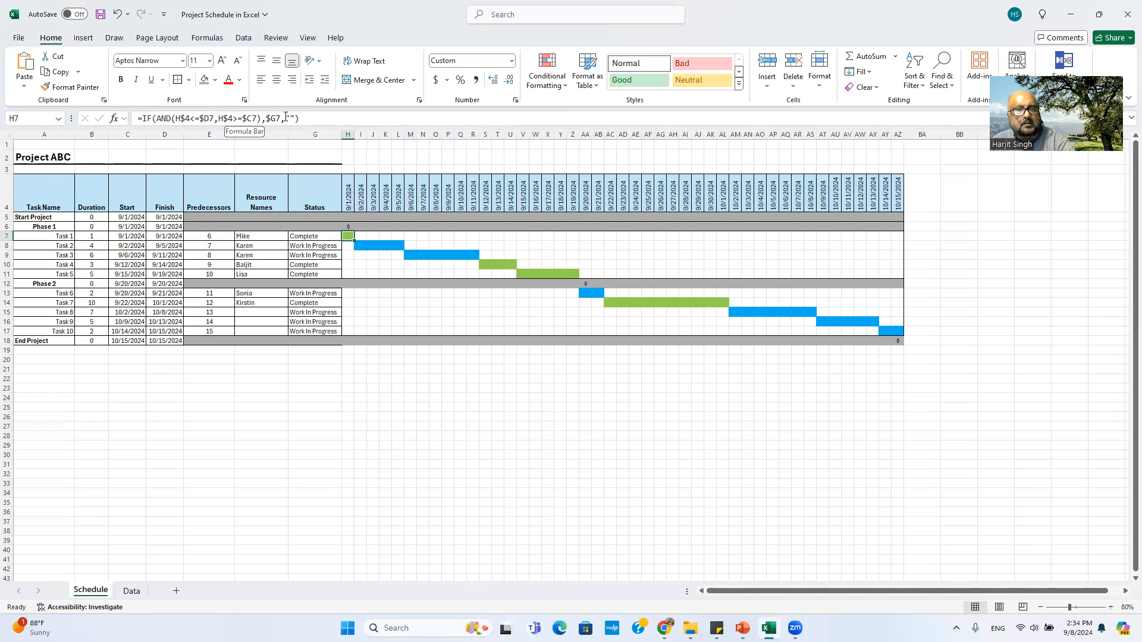
{"action": "left_click", "coordinate": [321, 236]}
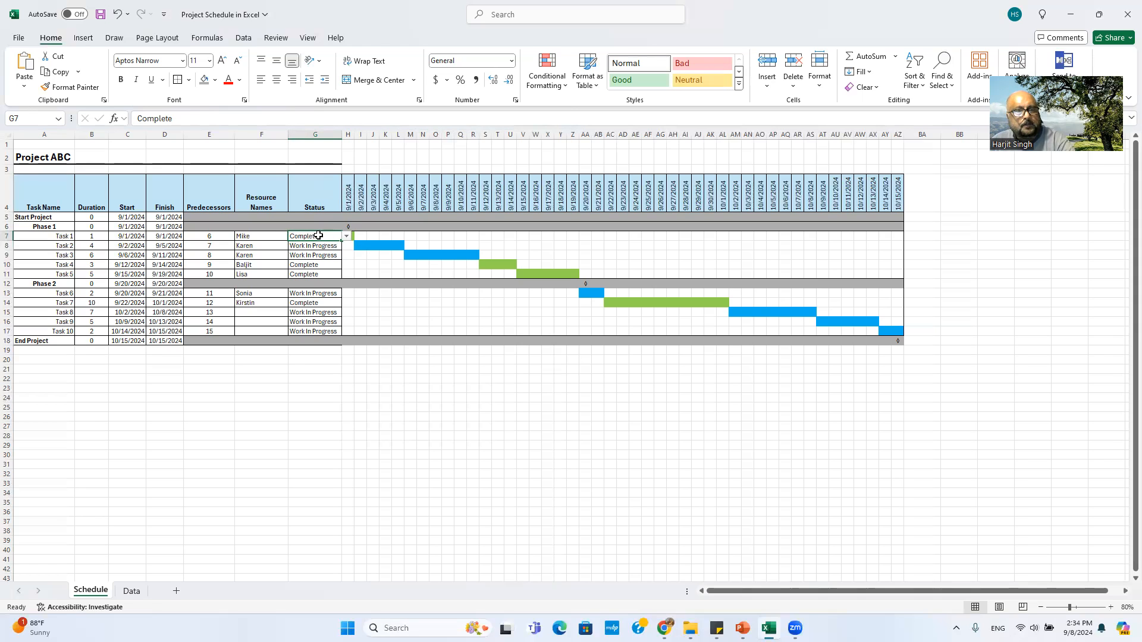
{"action": "left_click", "coordinate": [133, 236]}
{"action": "left_click", "coordinate": [169, 236]}
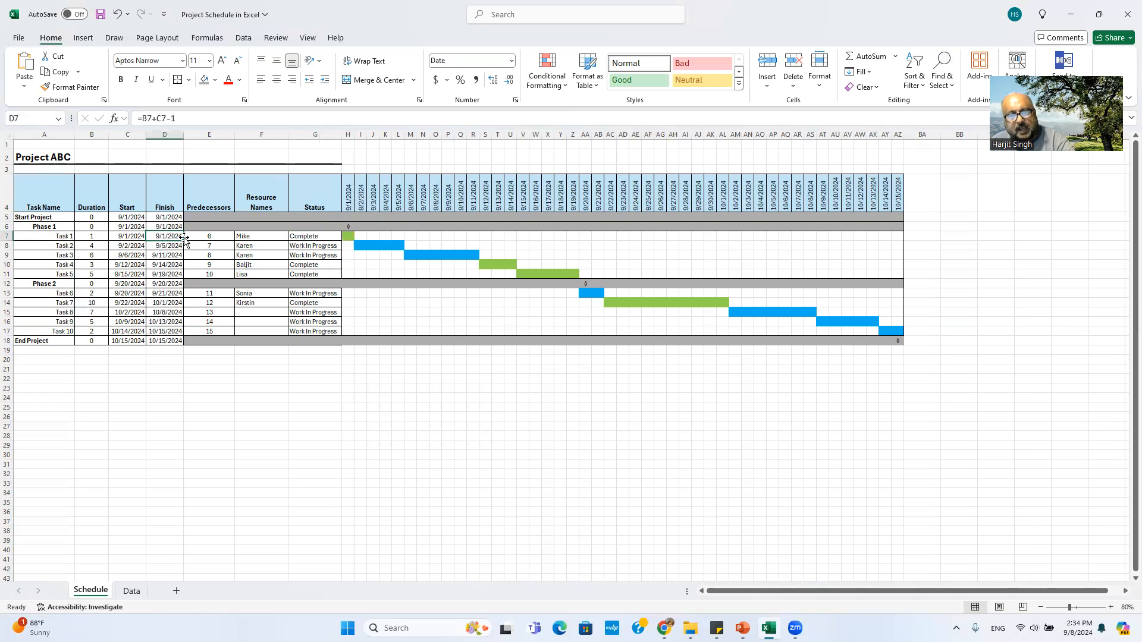
{"action": "left_click_drag", "start_coordinate": [321, 242], "coordinate": [321, 239]}
{"action": "left_click", "coordinate": [321, 237]}
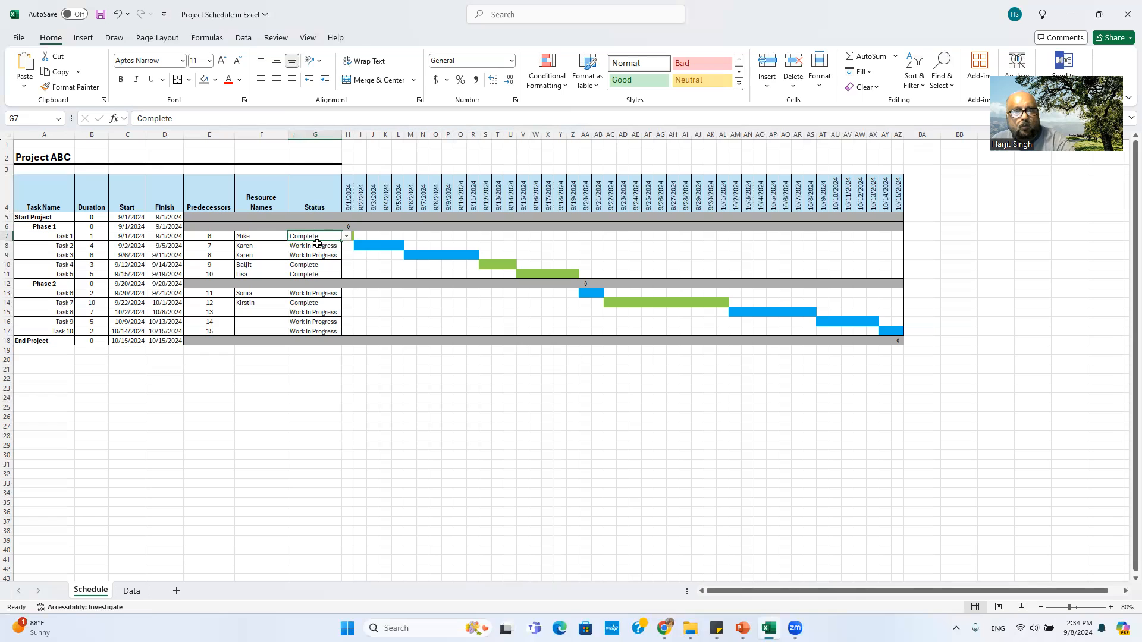
{"action": "key", "text": "Right"}
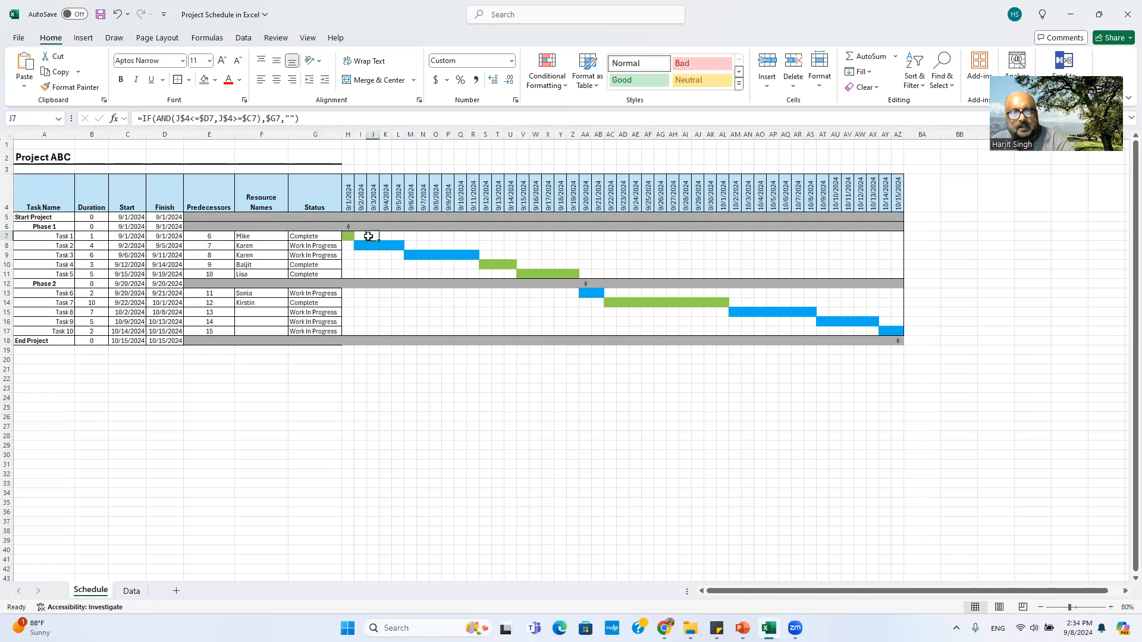
{"action": "left_click", "coordinate": [318, 236]}
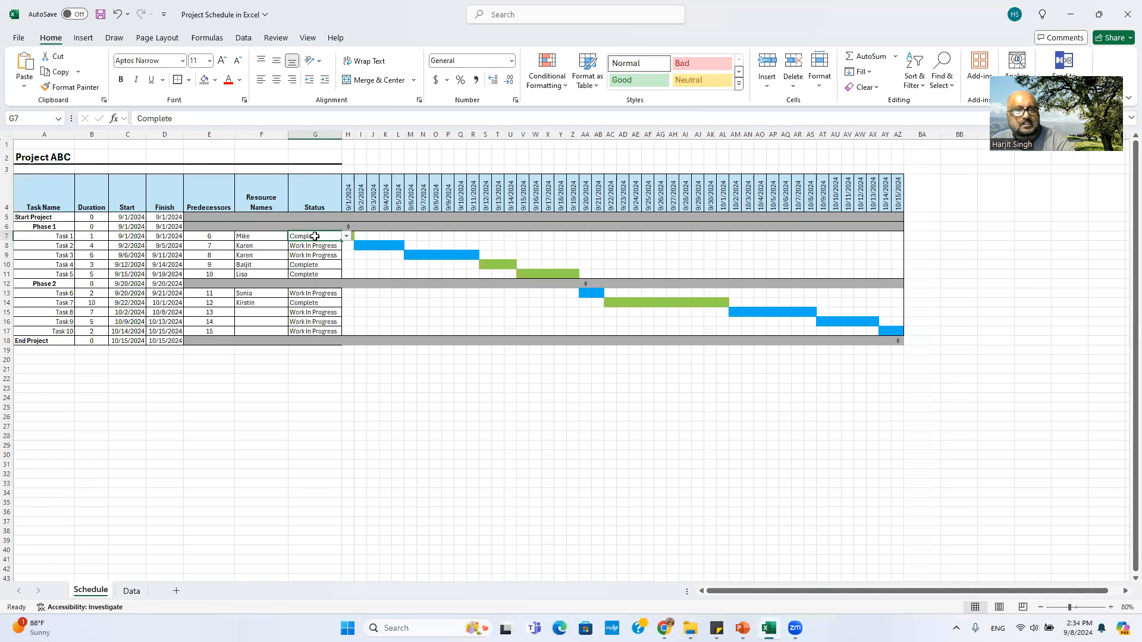
{"action": "left_click", "coordinate": [348, 201]}
{"action": "left_click", "coordinate": [348, 237]}
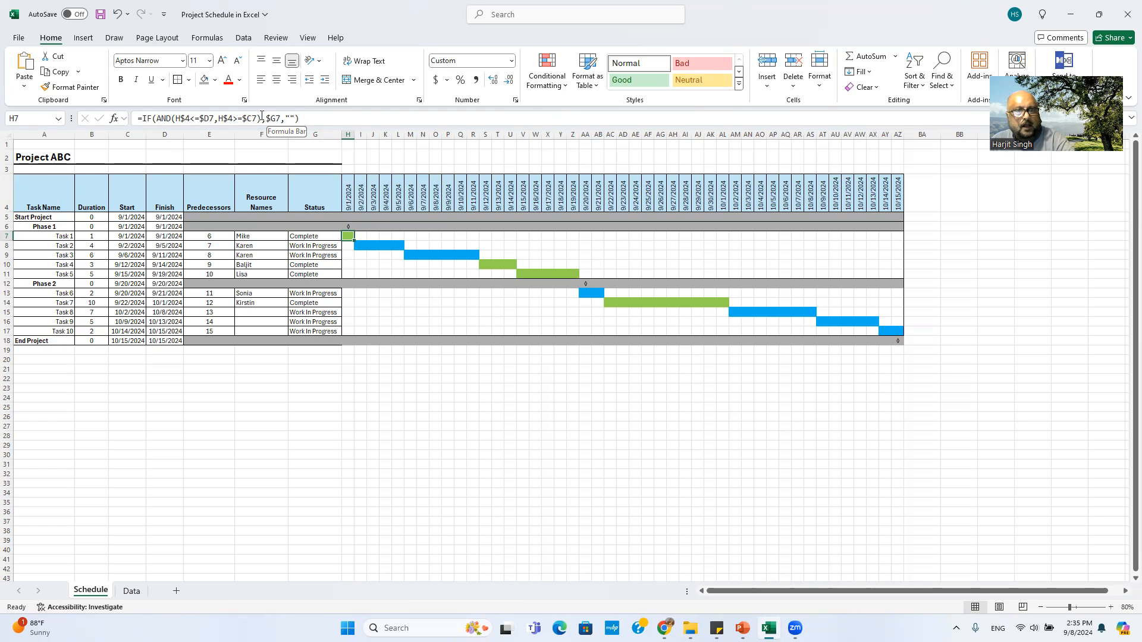
{"action": "left_click", "coordinate": [289, 116]}
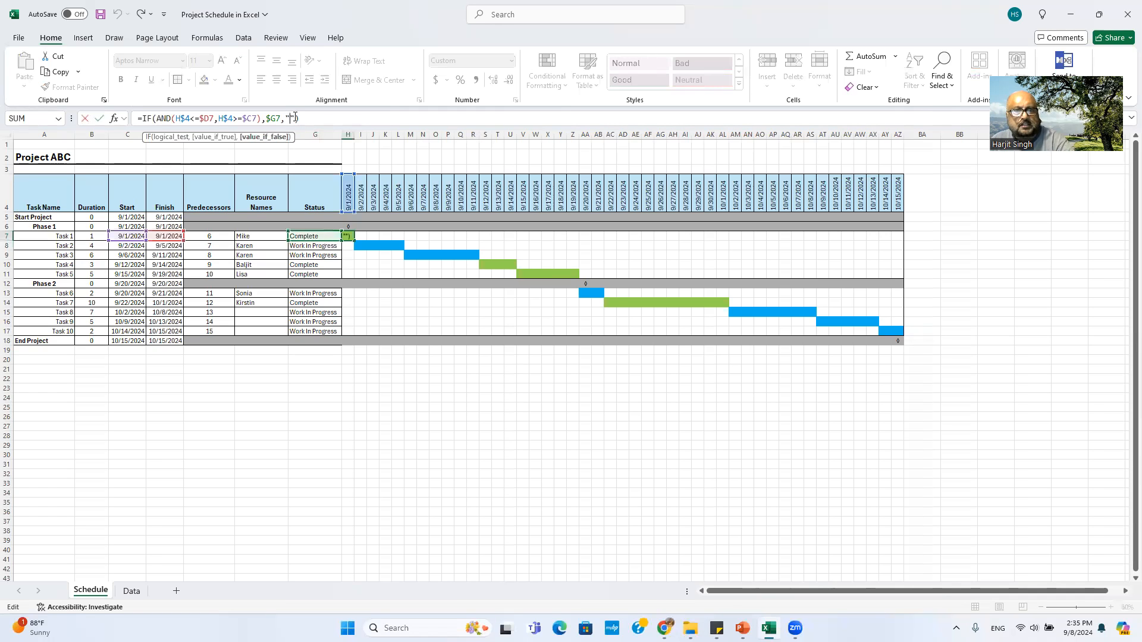
{"action": "left_click", "coordinate": [416, 379]}
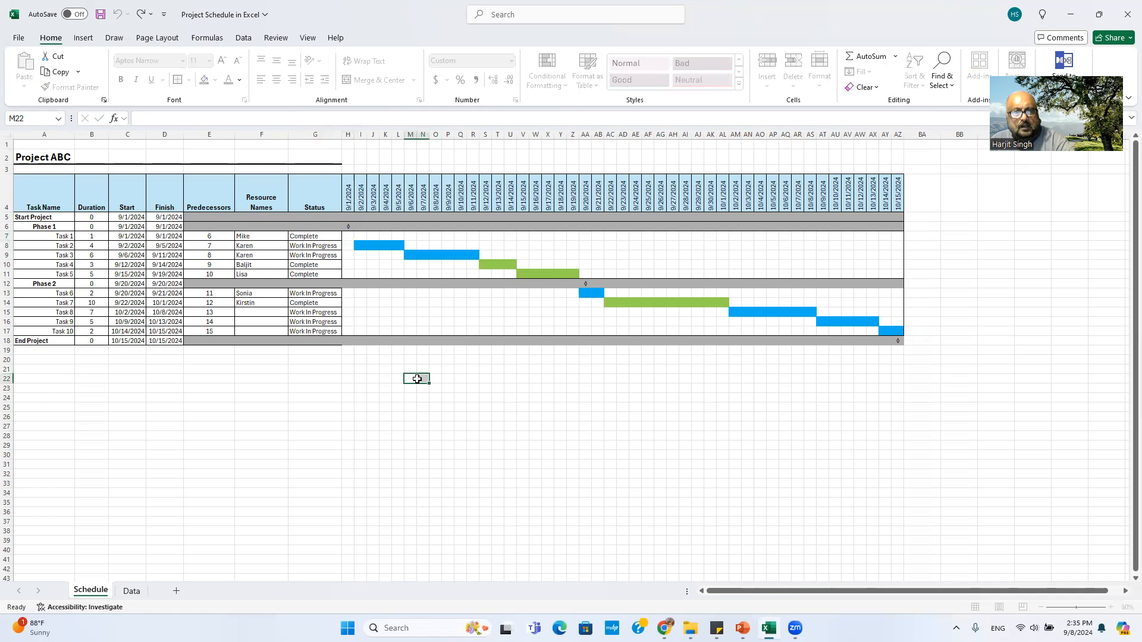
{"action": "left_click", "coordinate": [346, 236]}
{"action": "left_click", "coordinate": [322, 236]}
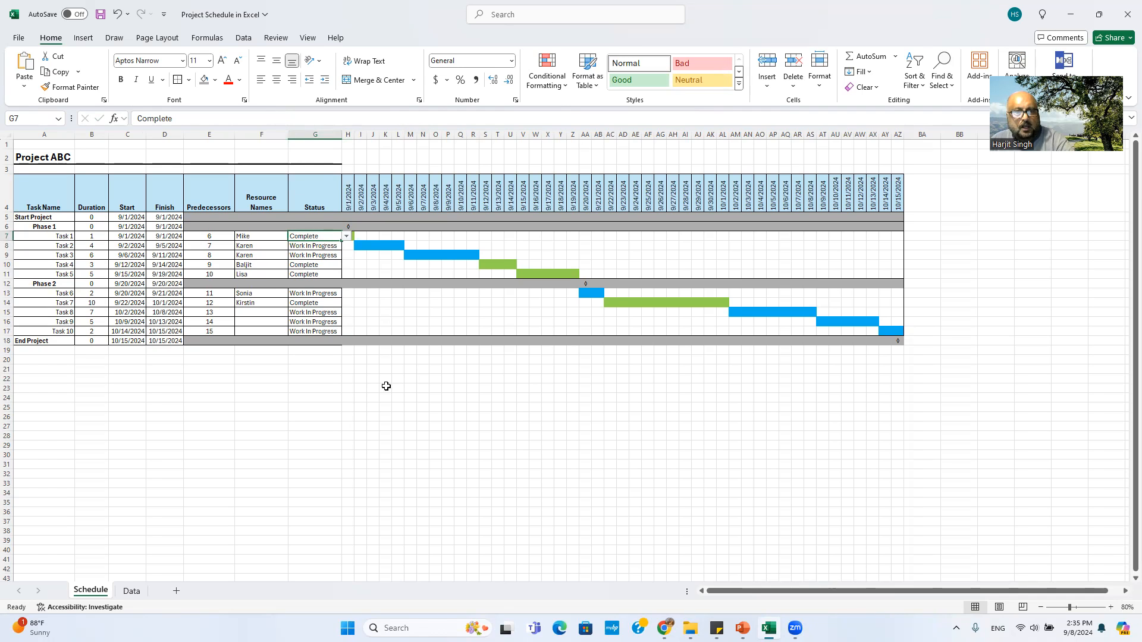
{"action": "left_click", "coordinate": [349, 236]}
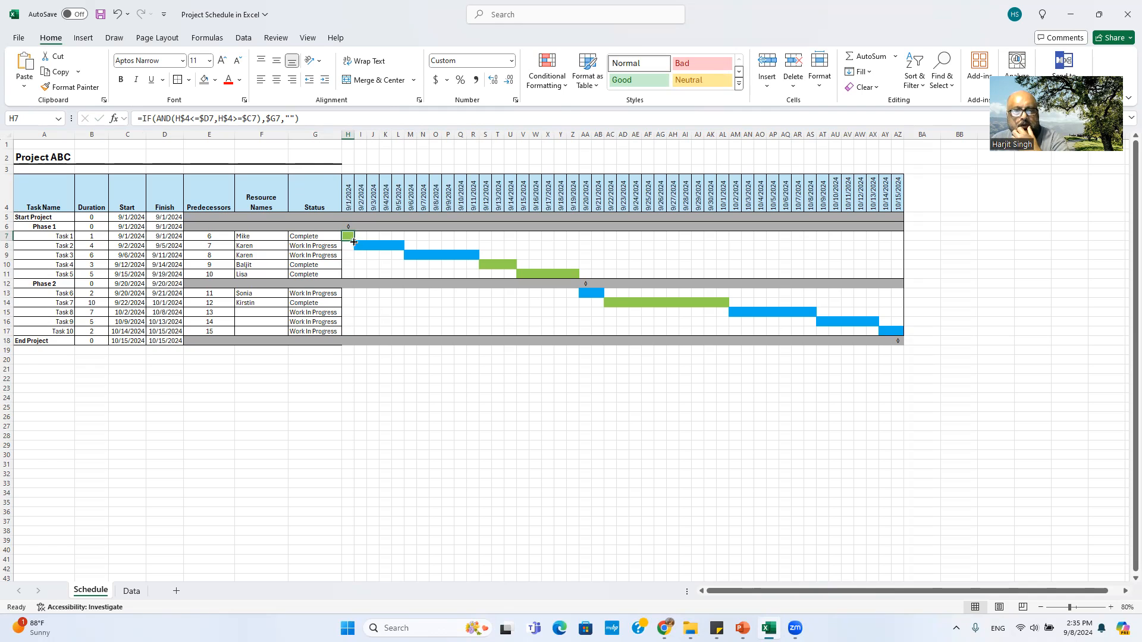
Step: Fill H7's bar formula right to AZ7 and down through row 11
{"action": "left_click_drag", "start_coordinate": [353, 241], "coordinate": [905, 239]}
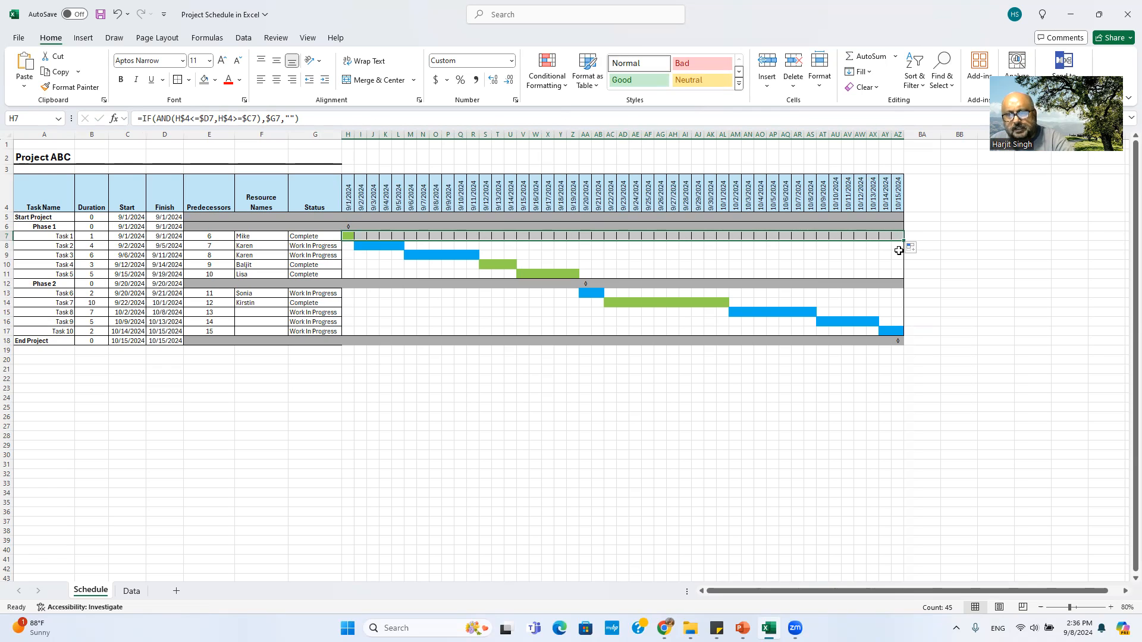
{"action": "left_click_drag", "start_coordinate": [902, 240], "coordinate": [899, 276]}
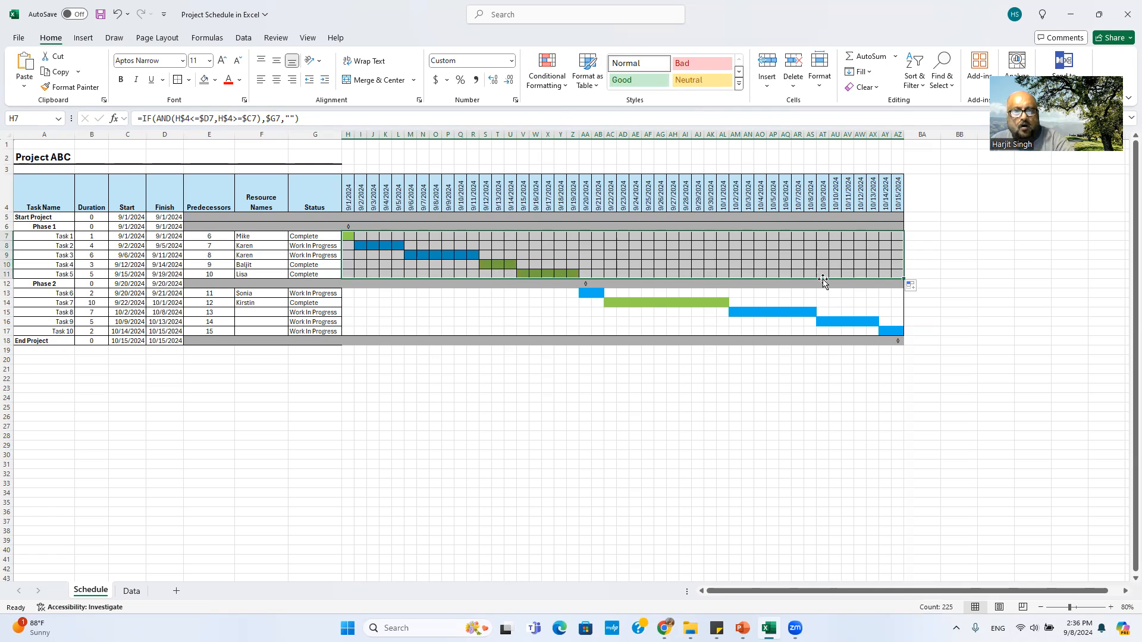
{"action": "left_click", "coordinate": [348, 236]}
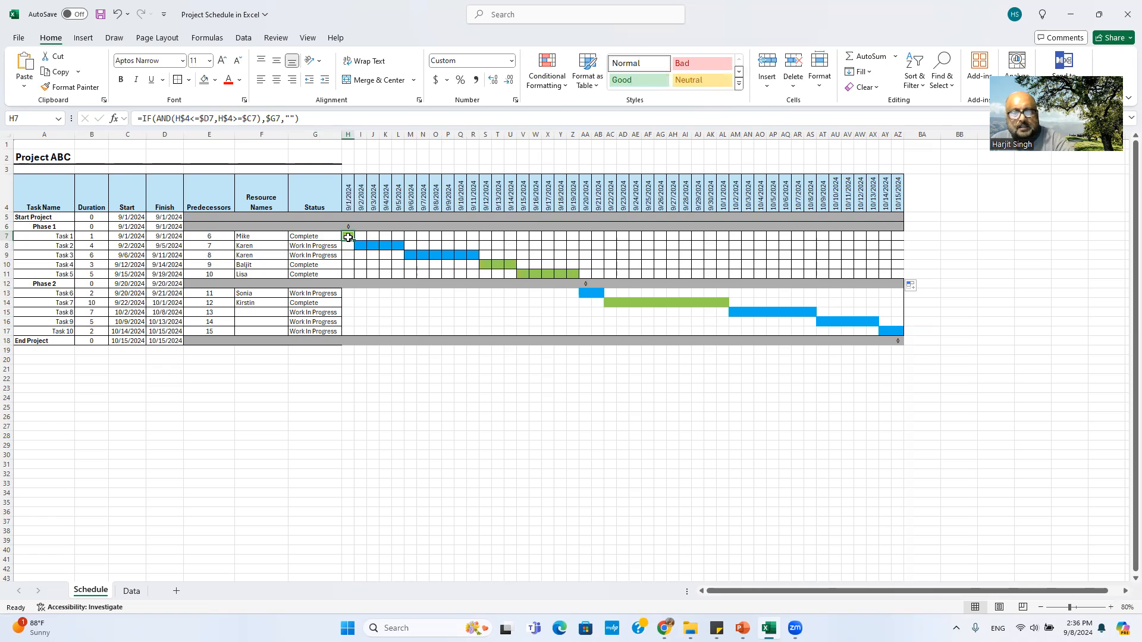
{"action": "left_click_drag", "start_coordinate": [348, 295], "coordinate": [499, 313]}
{"action": "left_click", "coordinate": [412, 320]}
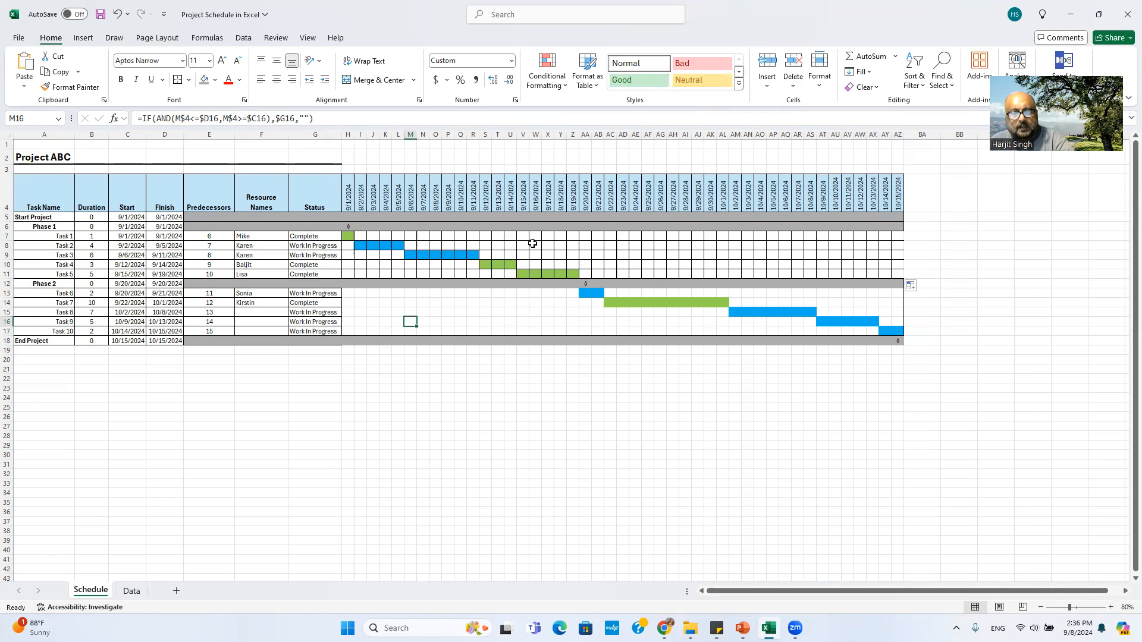
{"action": "left_click", "coordinate": [360, 303]}
{"action": "left_click", "coordinate": [353, 295]}
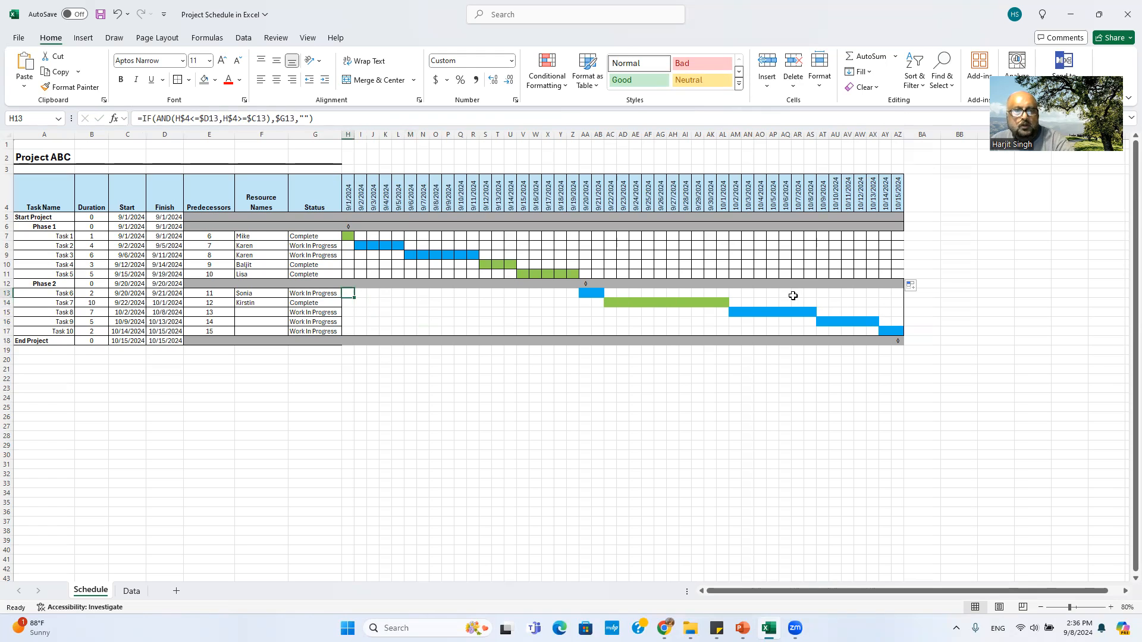
{"action": "left_click", "coordinate": [374, 239]}
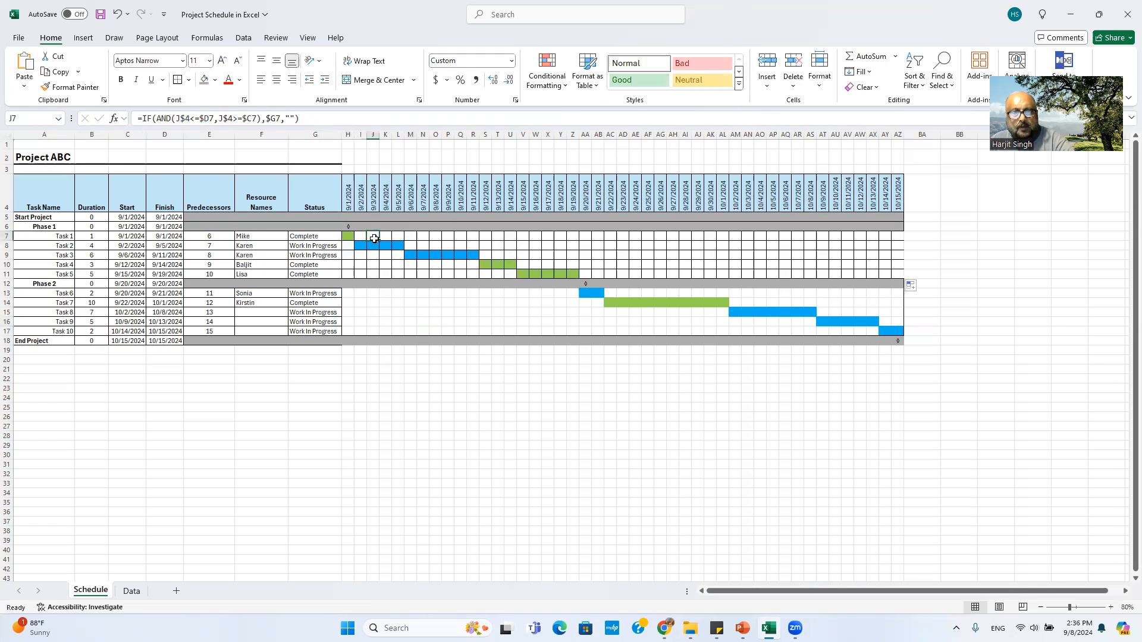
{"action": "left_click_drag", "start_coordinate": [348, 236], "coordinate": [895, 275]}
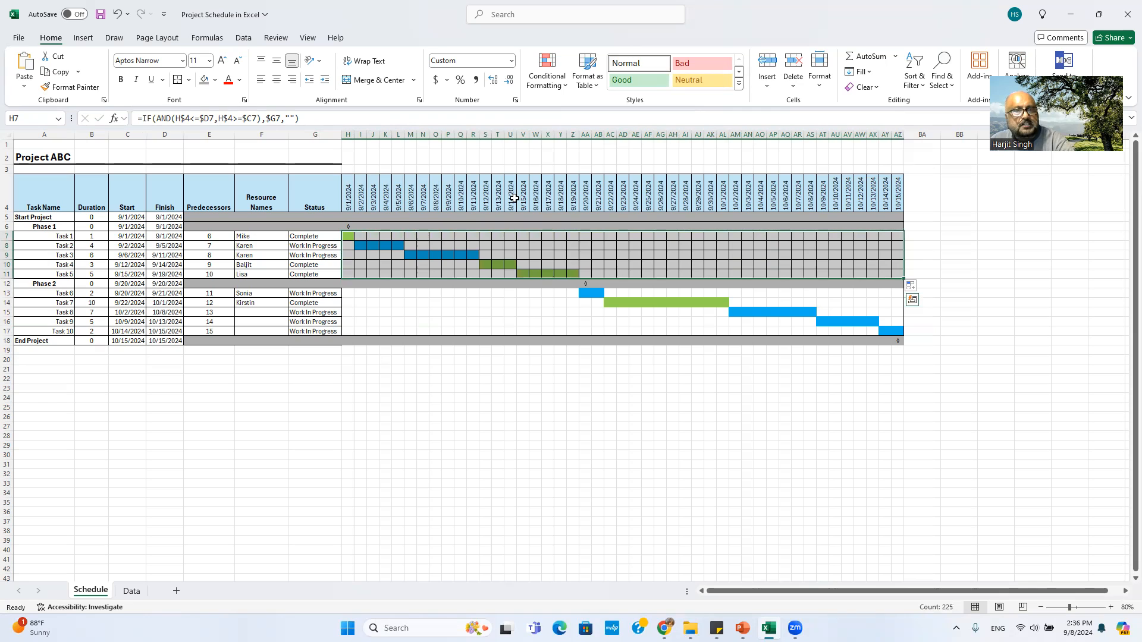
Step: Apply No Border to the Phase 1 timeline cells H7:AZ11
{"action": "left_click", "coordinate": [188, 81]}
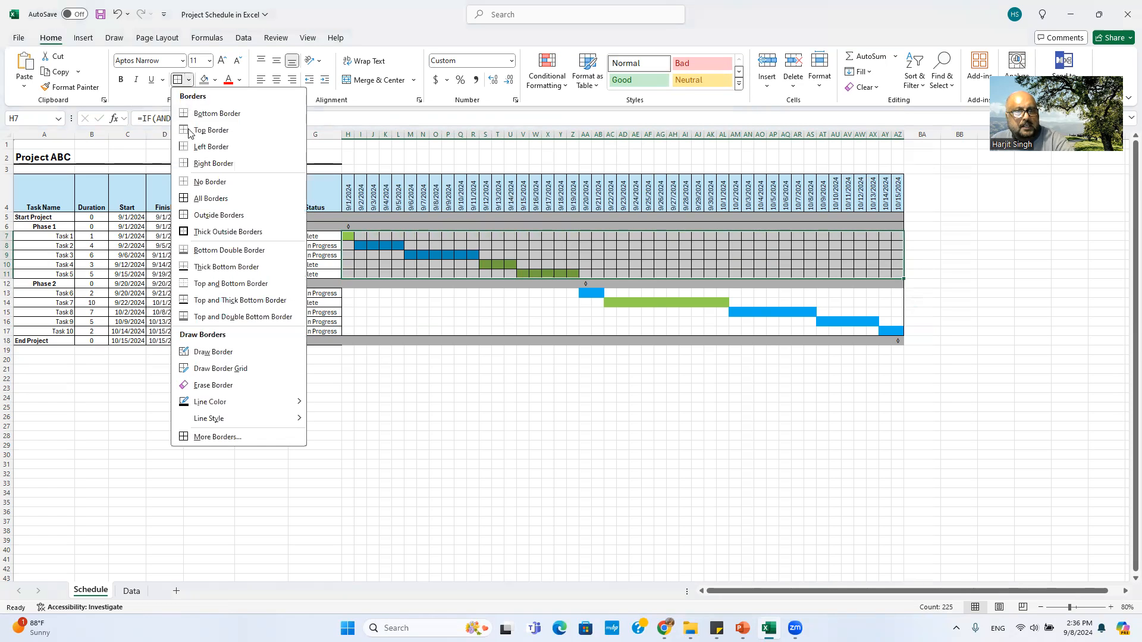
{"action": "left_click", "coordinate": [205, 185]}
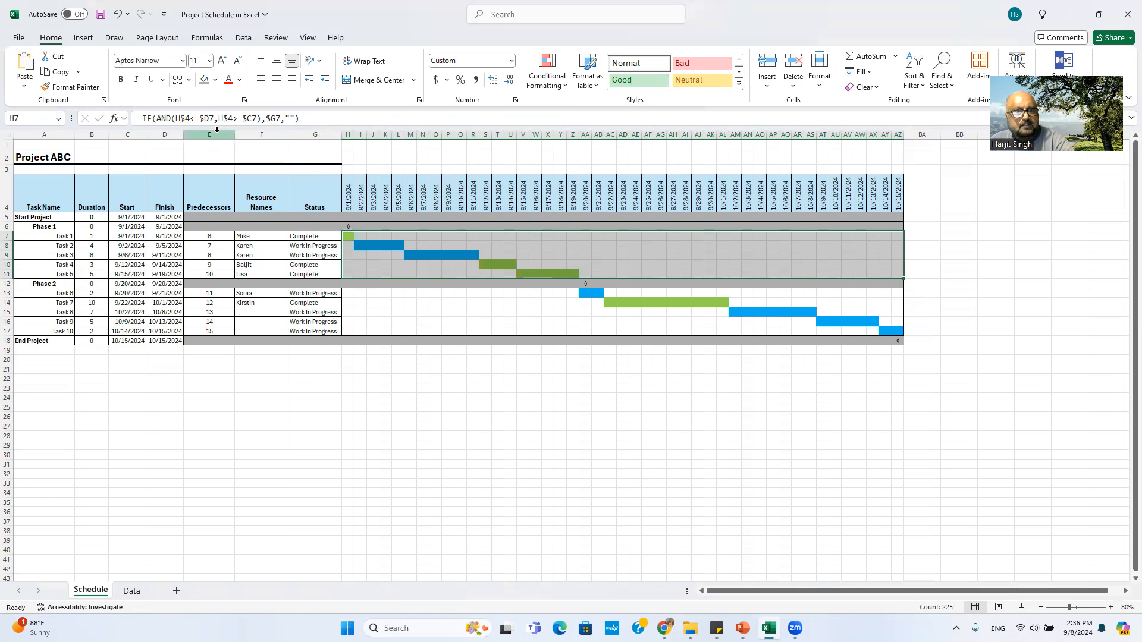
{"action": "left_click", "coordinate": [188, 81]}
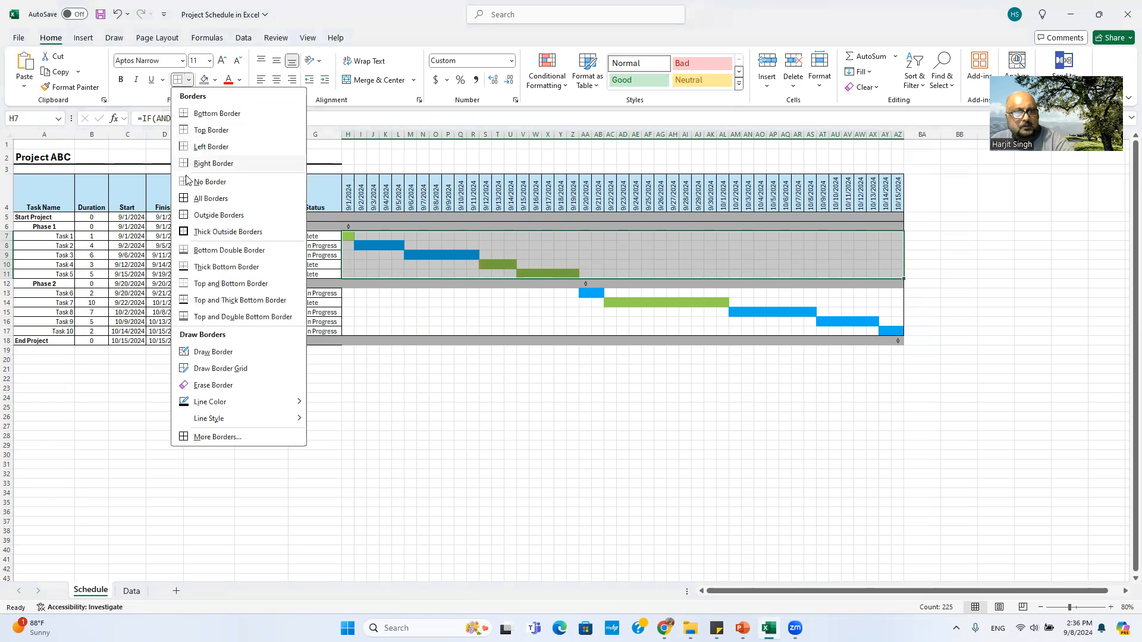
{"action": "left_click", "coordinate": [208, 215]}
{"action": "left_click", "coordinate": [455, 462]}
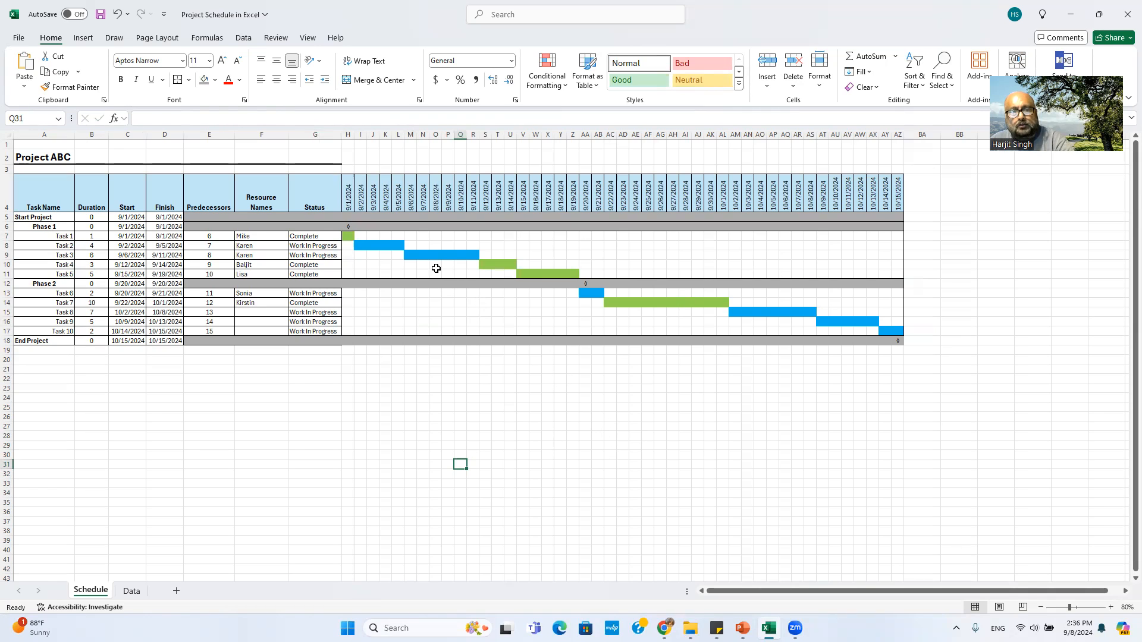
Step: Inspect bar formulas for Tasks 1–4, then select the full task grid H7:AZ17
{"action": "left_click", "coordinate": [422, 255]}
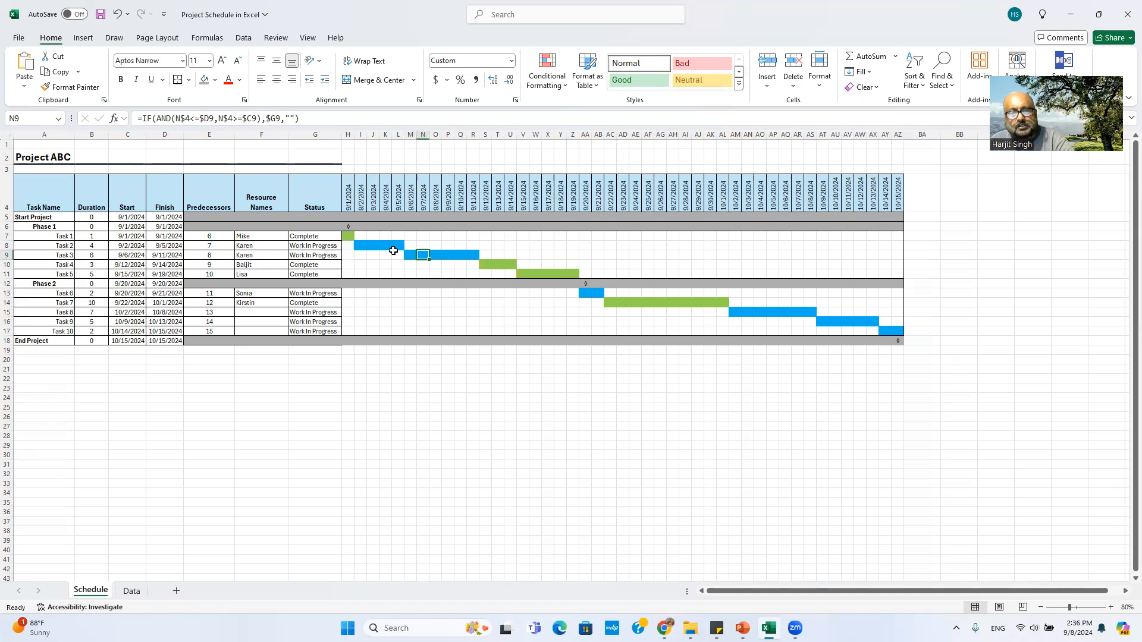
{"action": "left_click", "coordinate": [349, 236]}
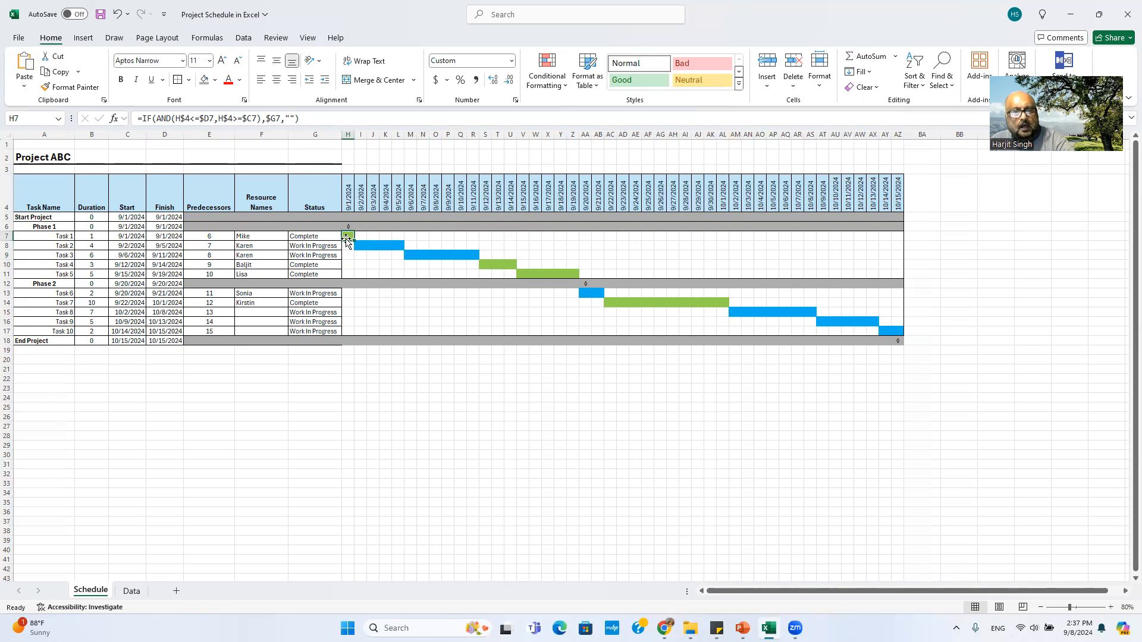
{"action": "left_click", "coordinate": [385, 246]}
{"action": "left_click", "coordinate": [357, 245]}
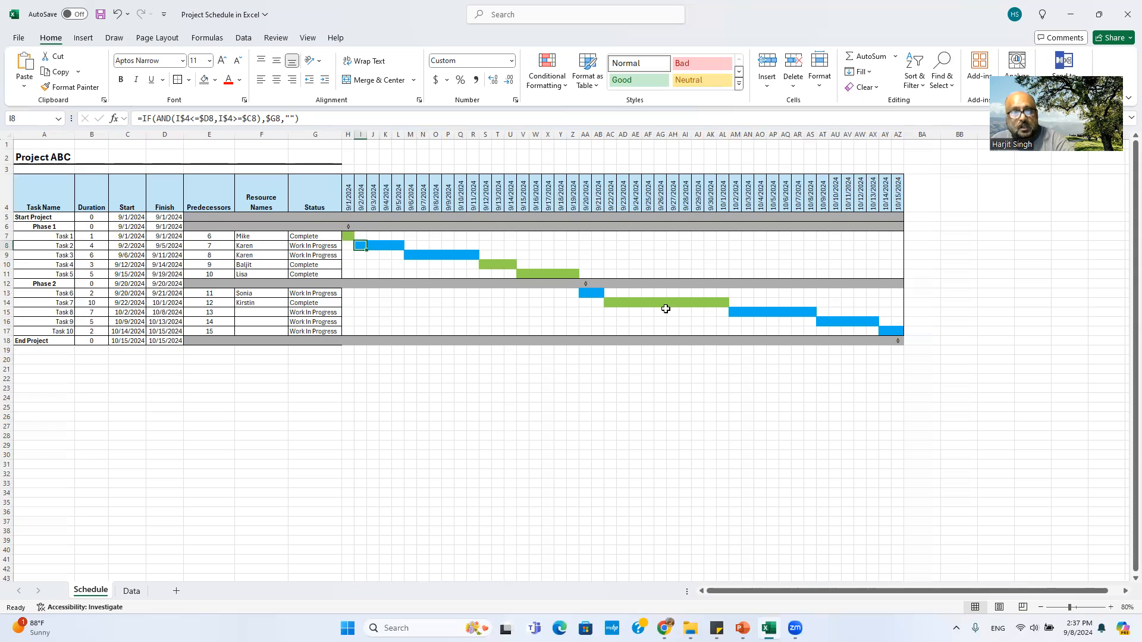
{"action": "left_click", "coordinate": [373, 264]}
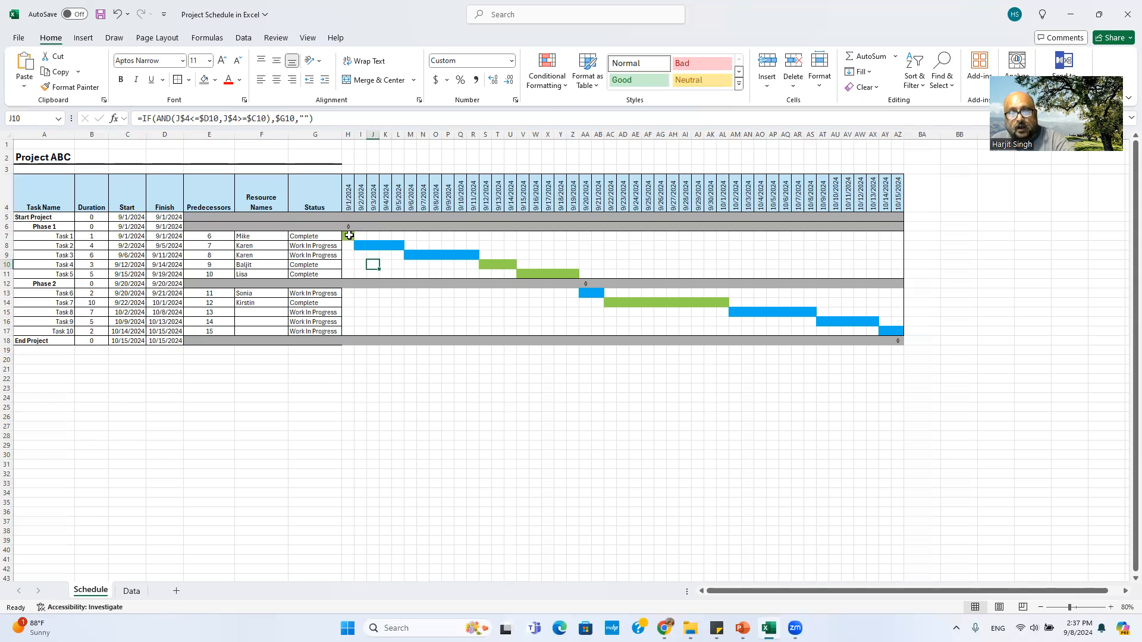
{"action": "left_click_drag", "start_coordinate": [349, 235], "coordinate": [904, 338]}
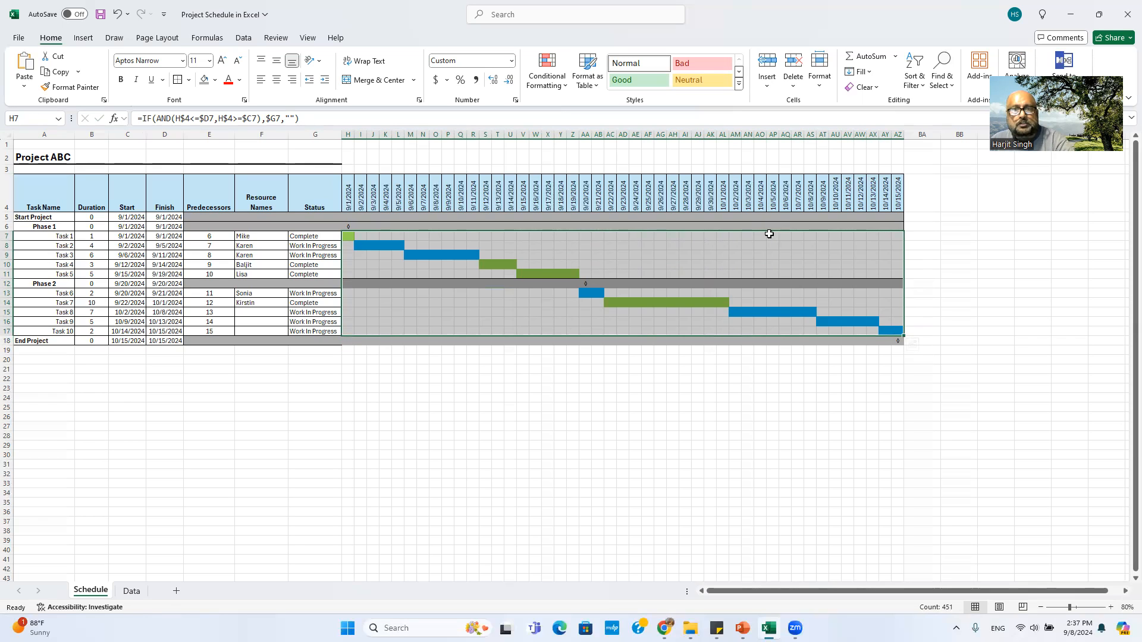
Step: Add a Text That Contains 'Complete' rule with a custom light orange fill
{"action": "left_click", "coordinate": [564, 85]}
{"action": "mouse_move", "coordinate": [581, 119]}
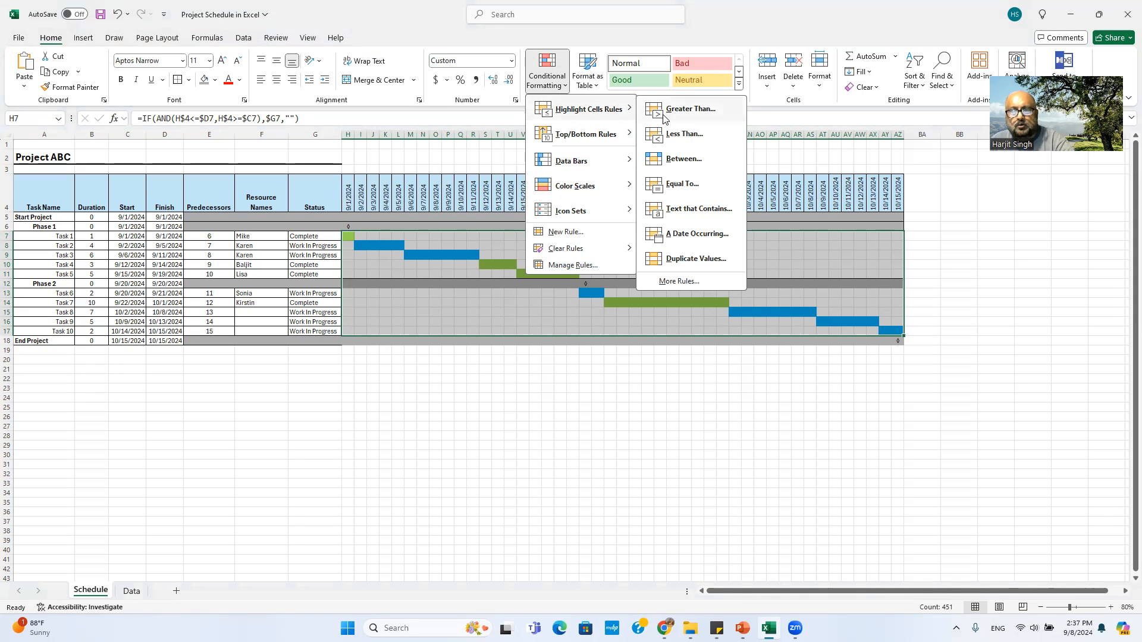
{"action": "left_click", "coordinate": [700, 214]}
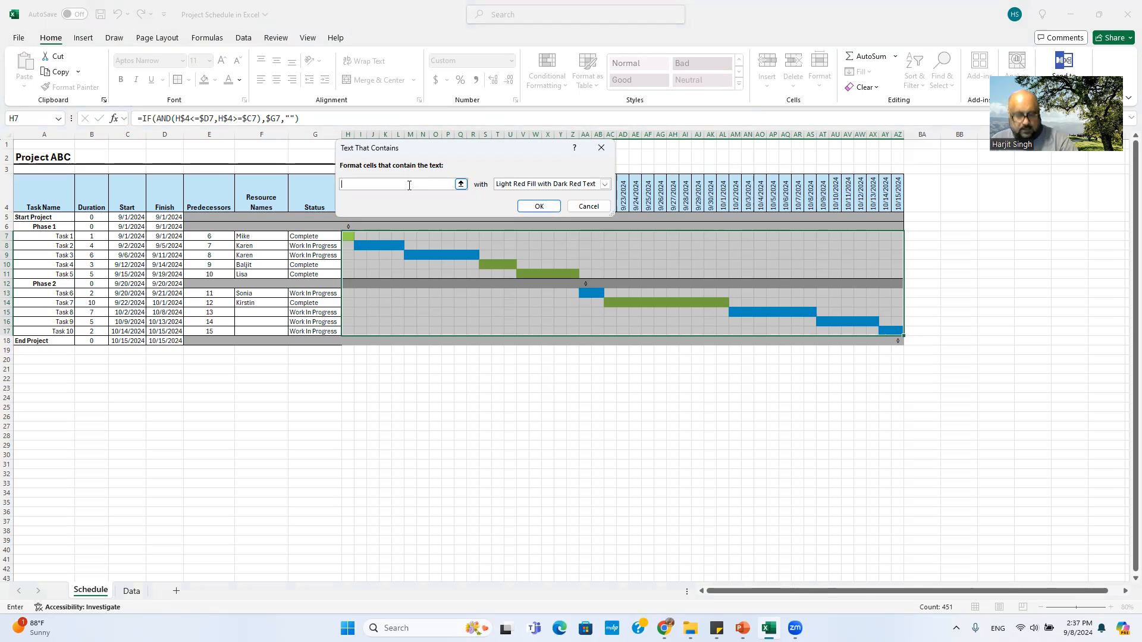
{"action": "type", "text": "Complete"}
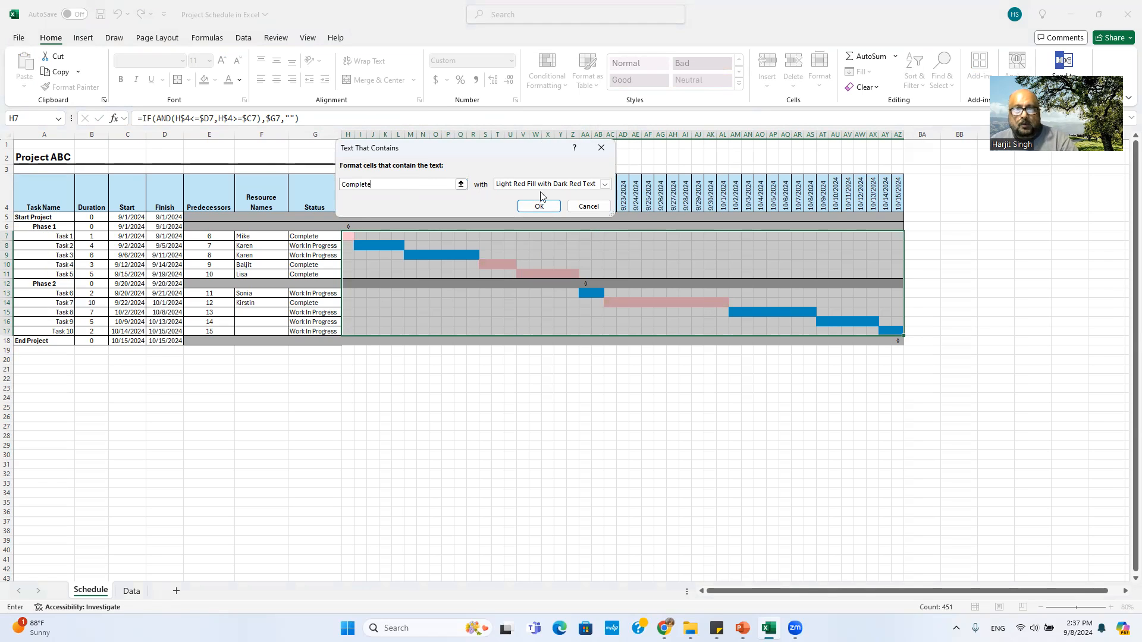
{"action": "left_click", "coordinate": [605, 184]}
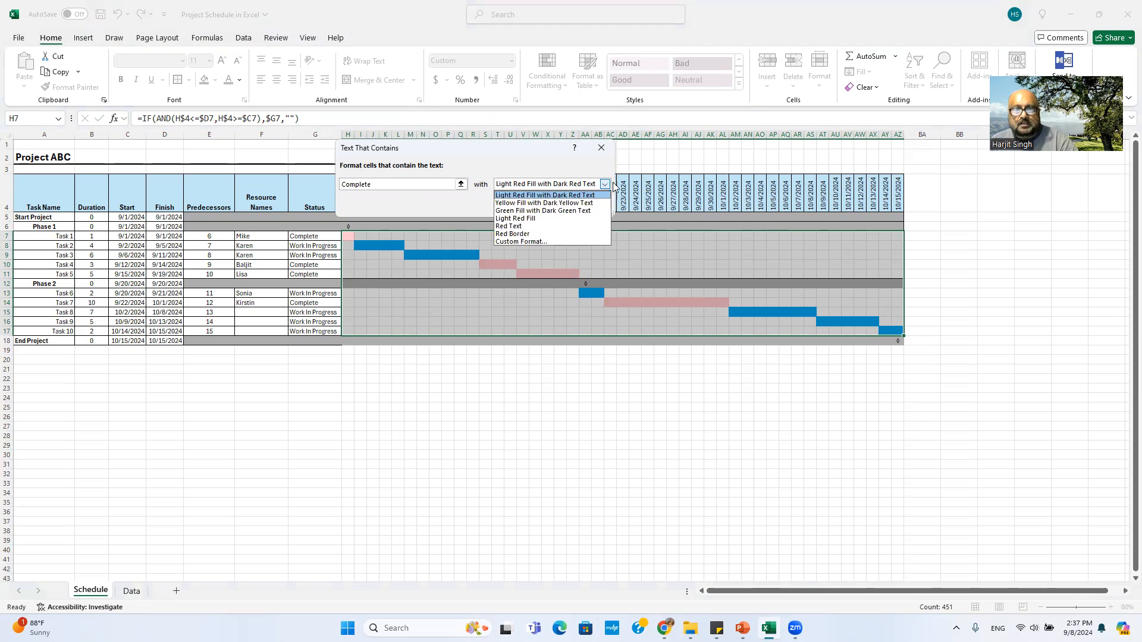
{"action": "left_click", "coordinate": [545, 240]}
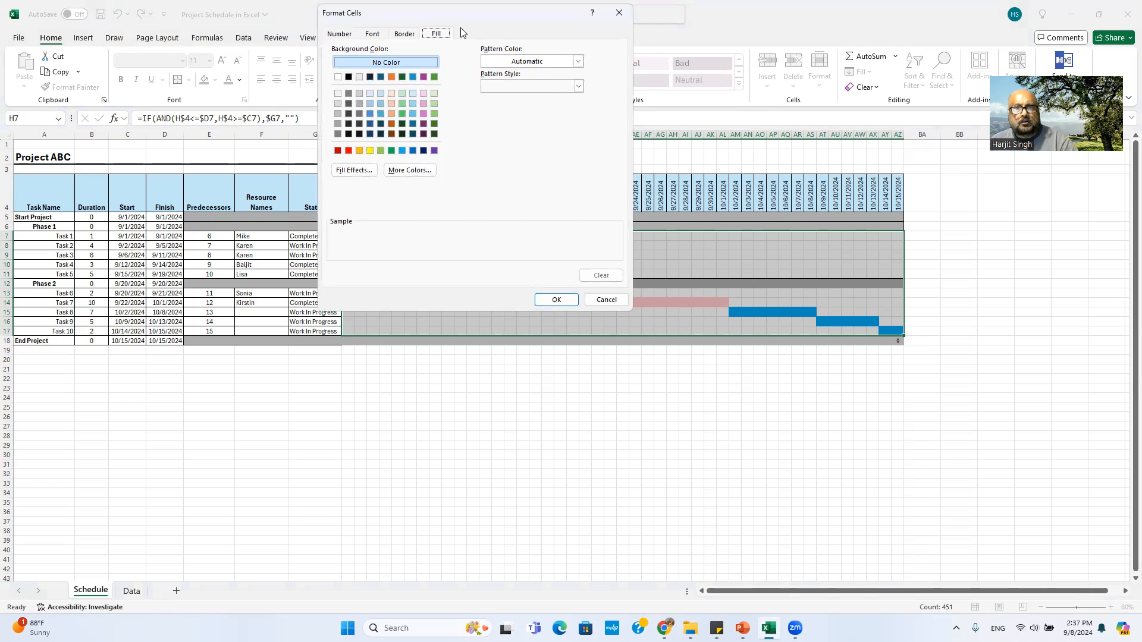
{"action": "left_click_drag", "start_coordinate": [437, 13], "coordinate": [684, 88]}
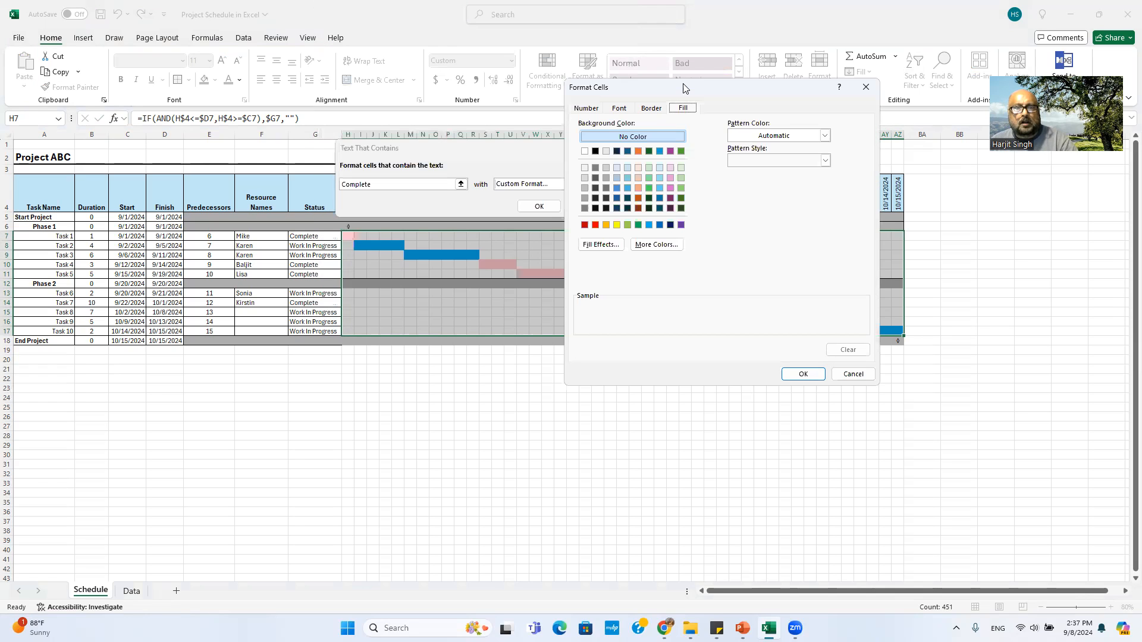
{"action": "left_click", "coordinate": [638, 187]}
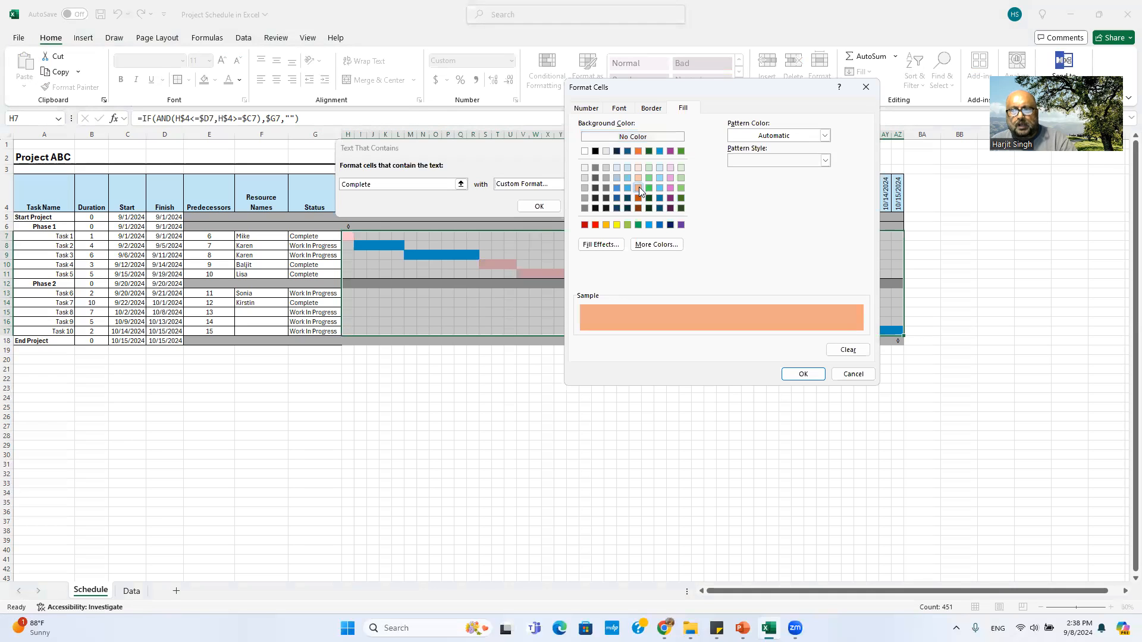
{"action": "left_click", "coordinate": [810, 377]}
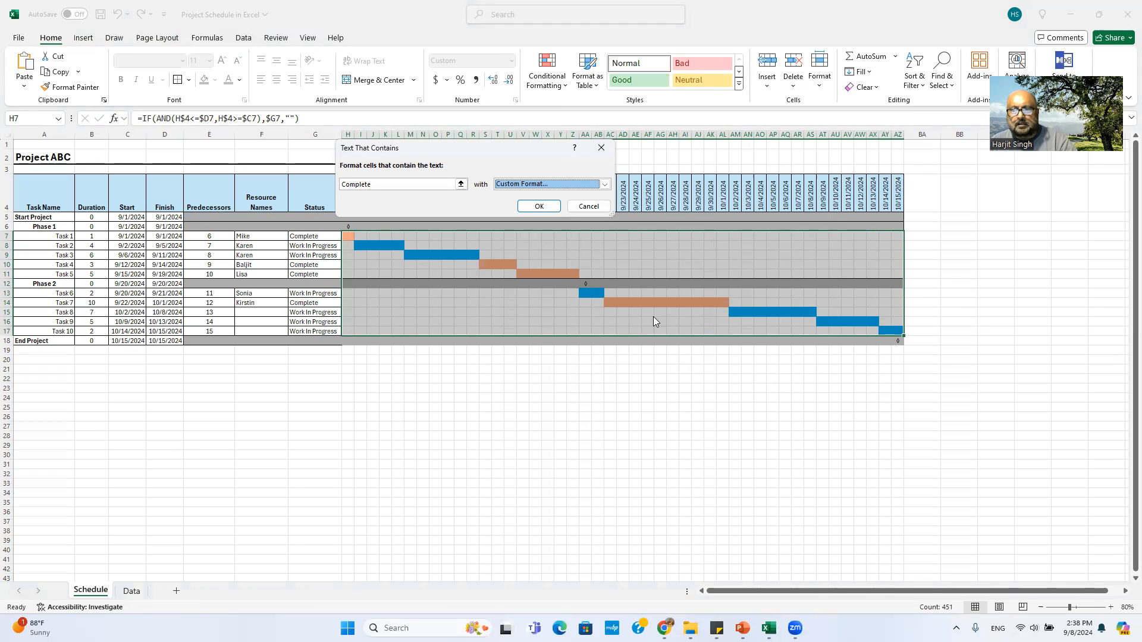
{"action": "left_click", "coordinate": [539, 205]}
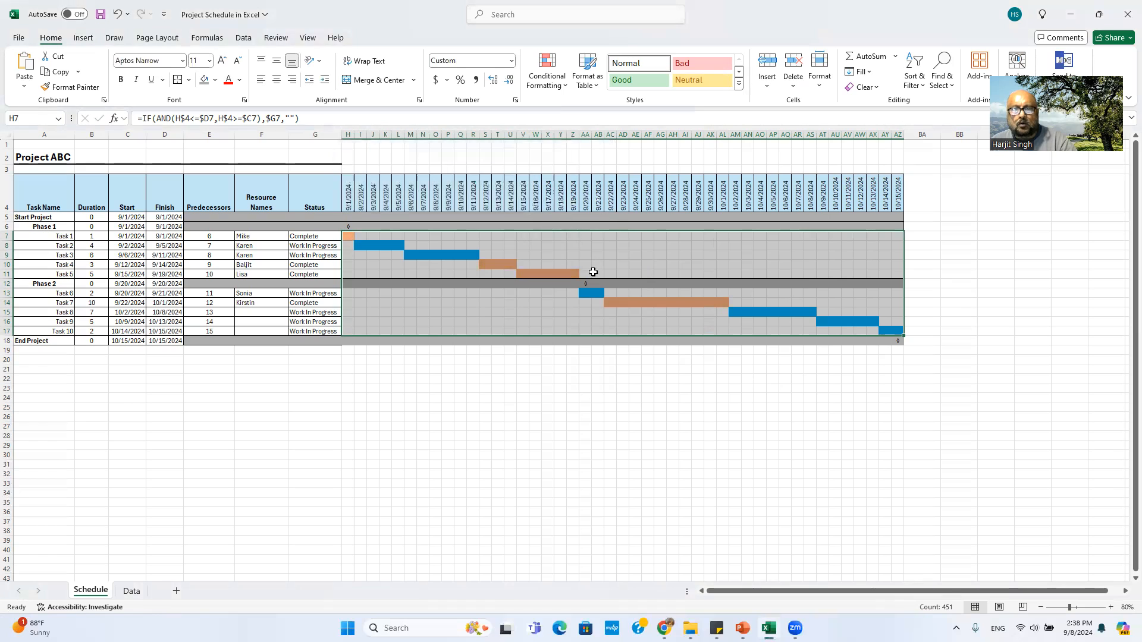
{"action": "left_click", "coordinate": [590, 401]}
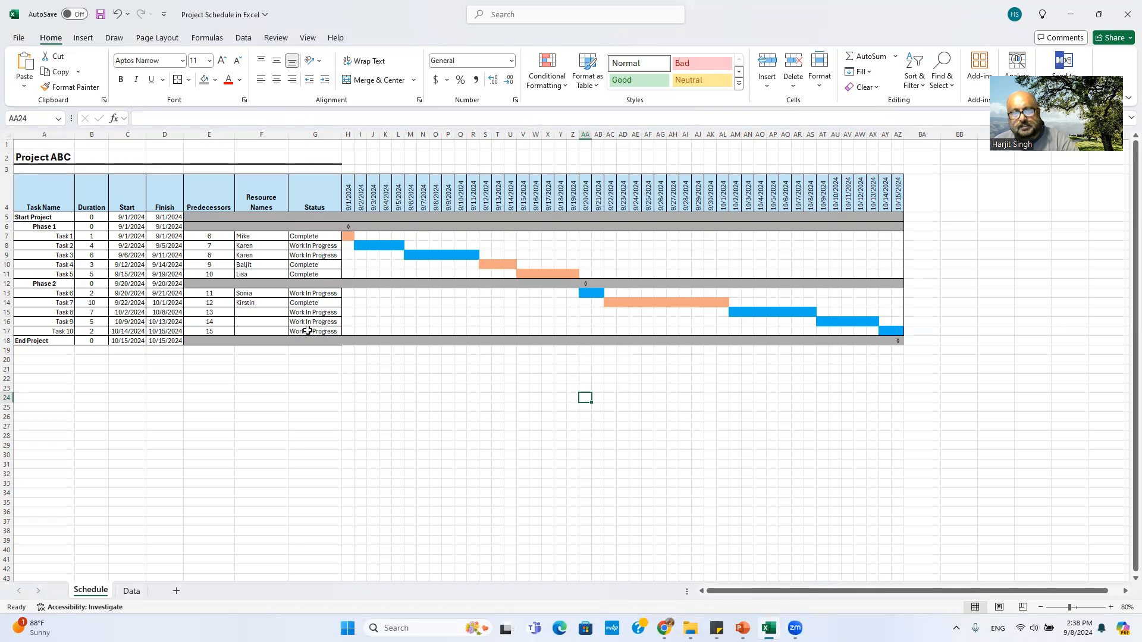
{"action": "left_click", "coordinate": [372, 249]}
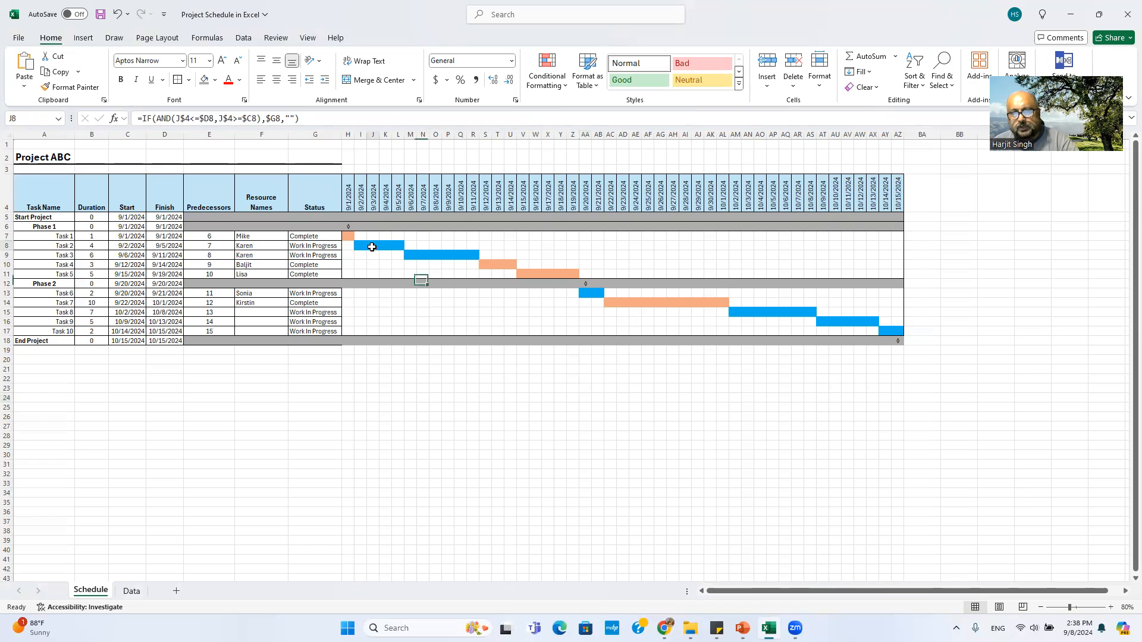
{"action": "left_click", "coordinate": [434, 263]}
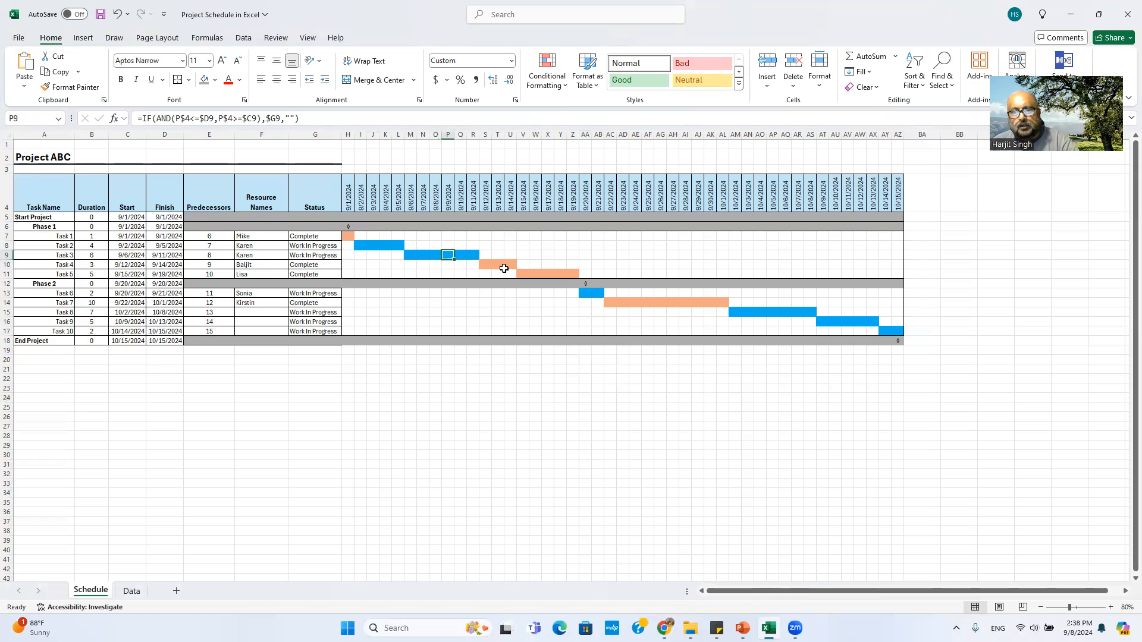
{"action": "left_click", "coordinate": [505, 265]}
{"action": "left_click", "coordinate": [546, 275]}
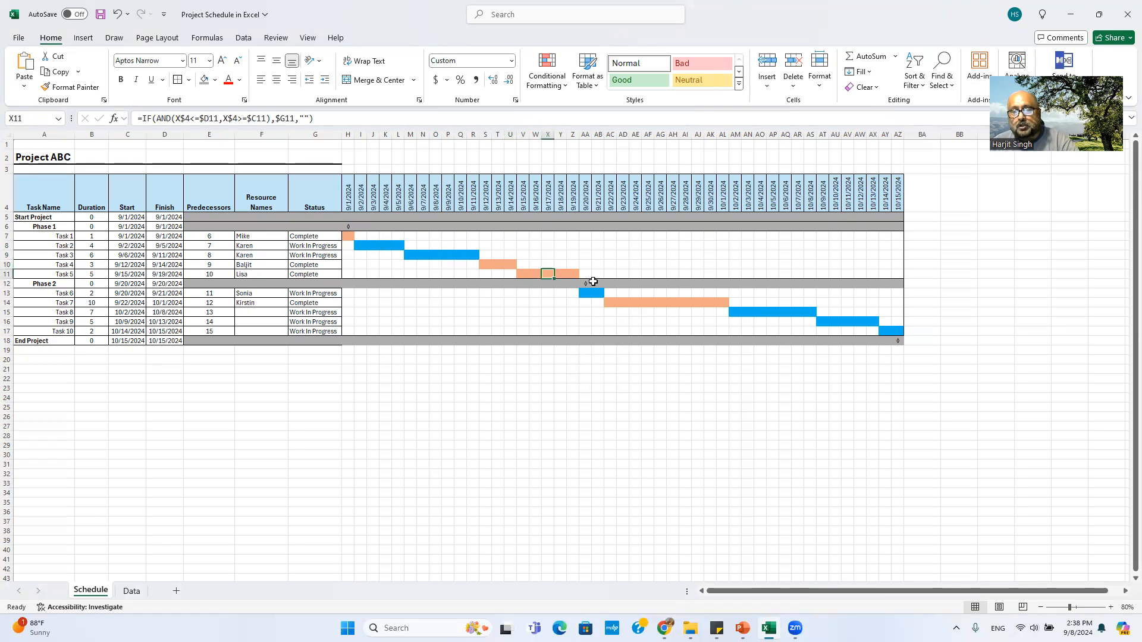
{"action": "left_click", "coordinate": [595, 295]}
{"action": "left_click", "coordinate": [634, 302]}
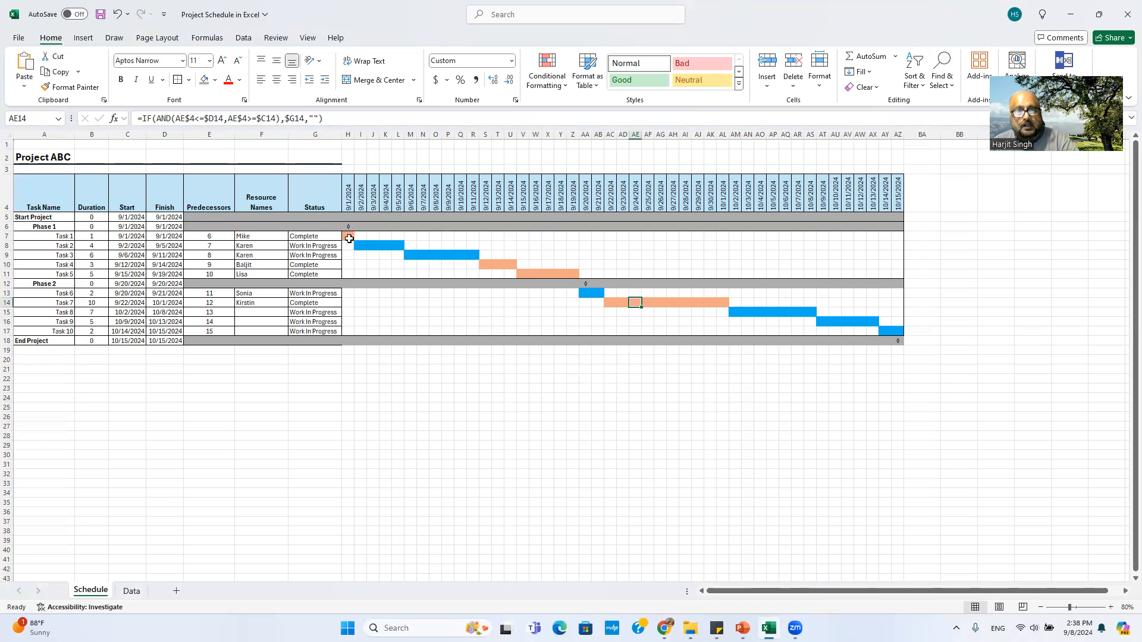
{"action": "left_click_drag", "start_coordinate": [349, 237], "coordinate": [896, 338]}
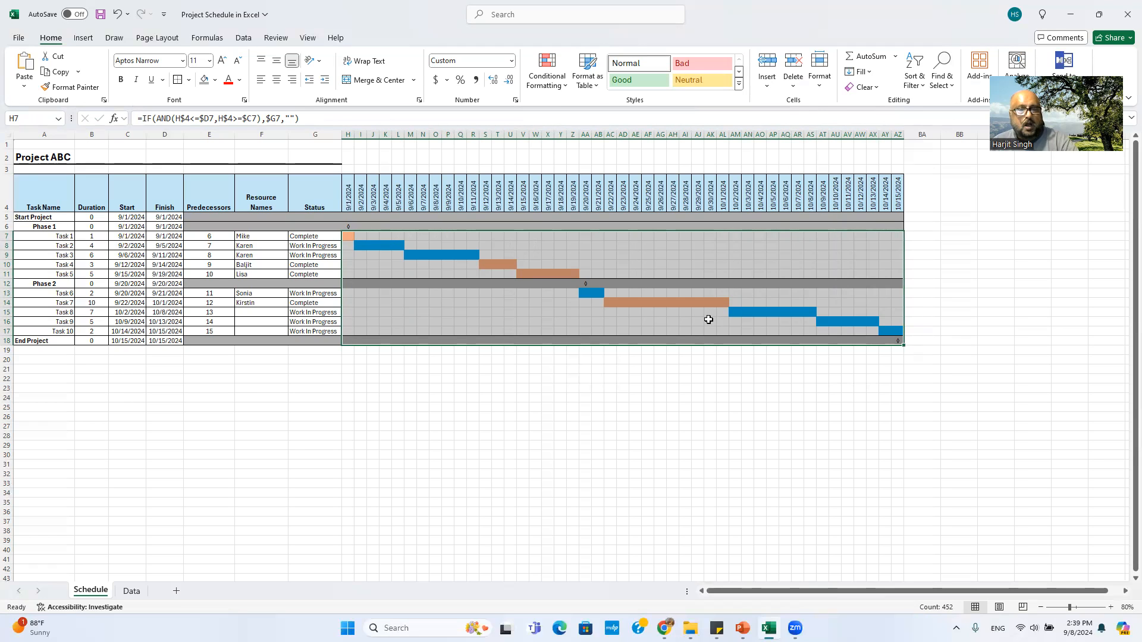
Step: Give the Gantt cells the custom number format ;;; so their status text disappears
{"action": "right_click", "coordinate": [381, 269]}
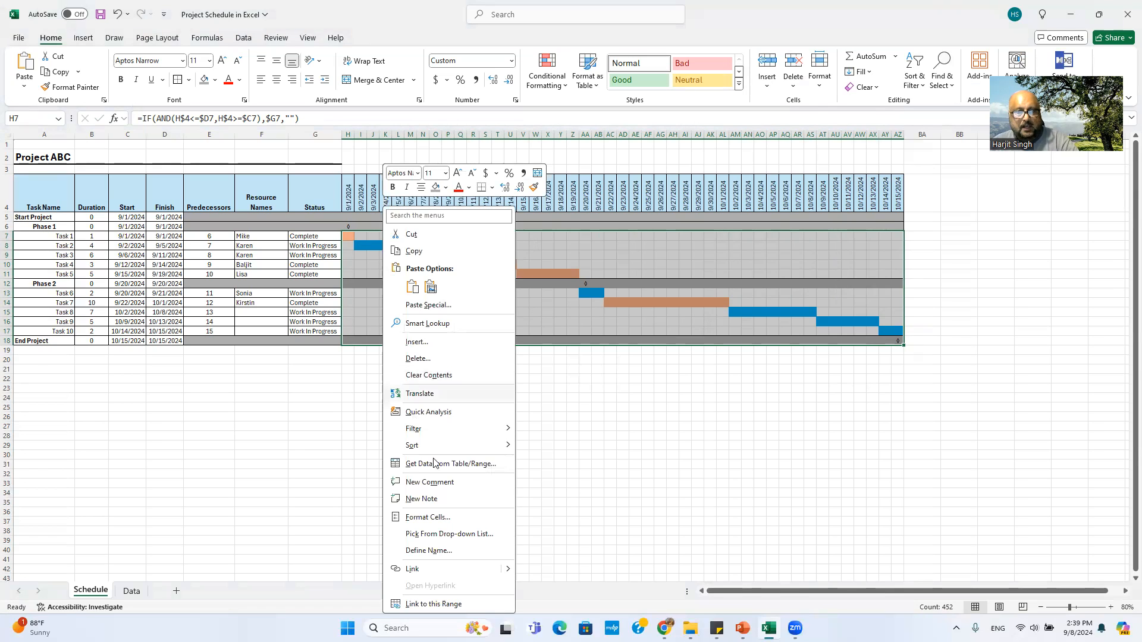
{"action": "left_click", "coordinate": [448, 521]}
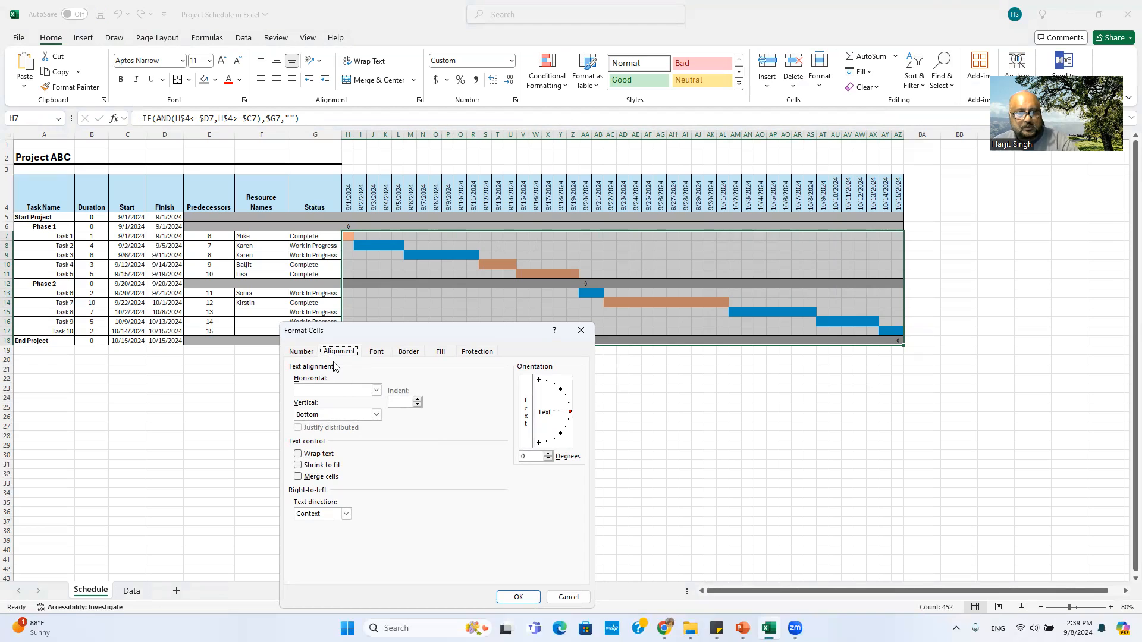
{"action": "left_click", "coordinate": [309, 351]}
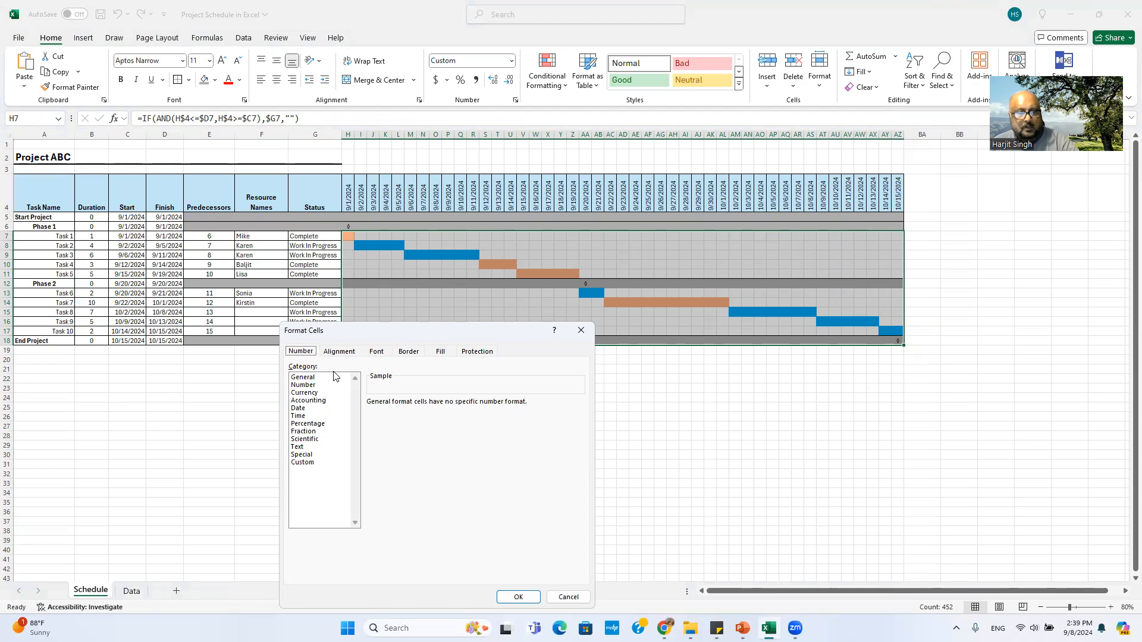
{"action": "left_click", "coordinate": [311, 463]}
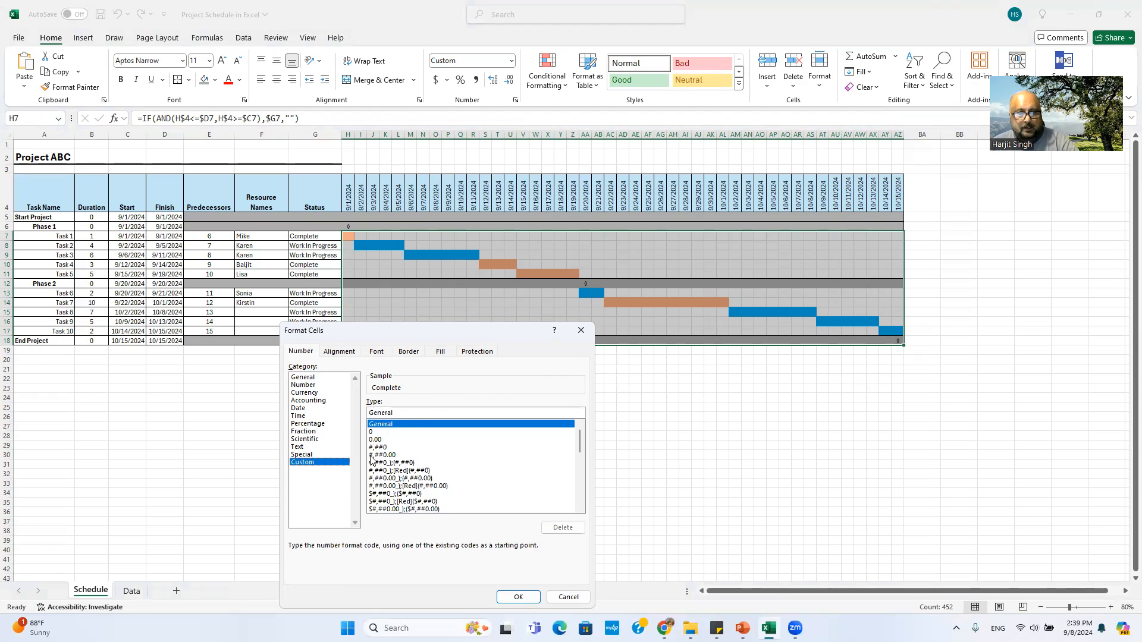
{"action": "double_click", "coordinate": [385, 411]}
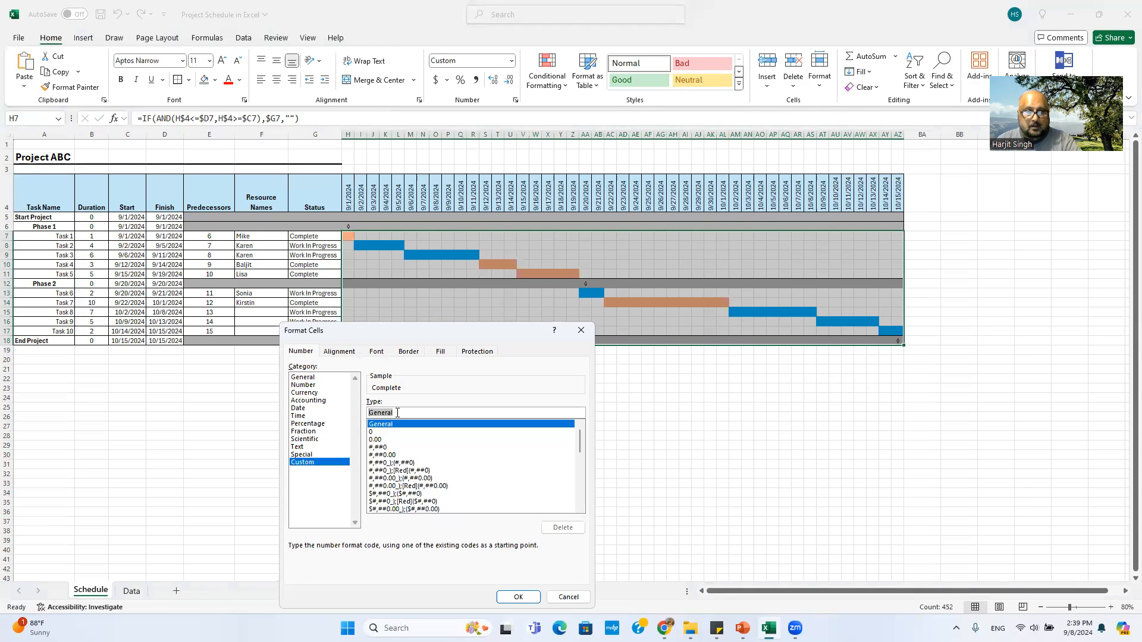
{"action": "type", "text": ";;;"}
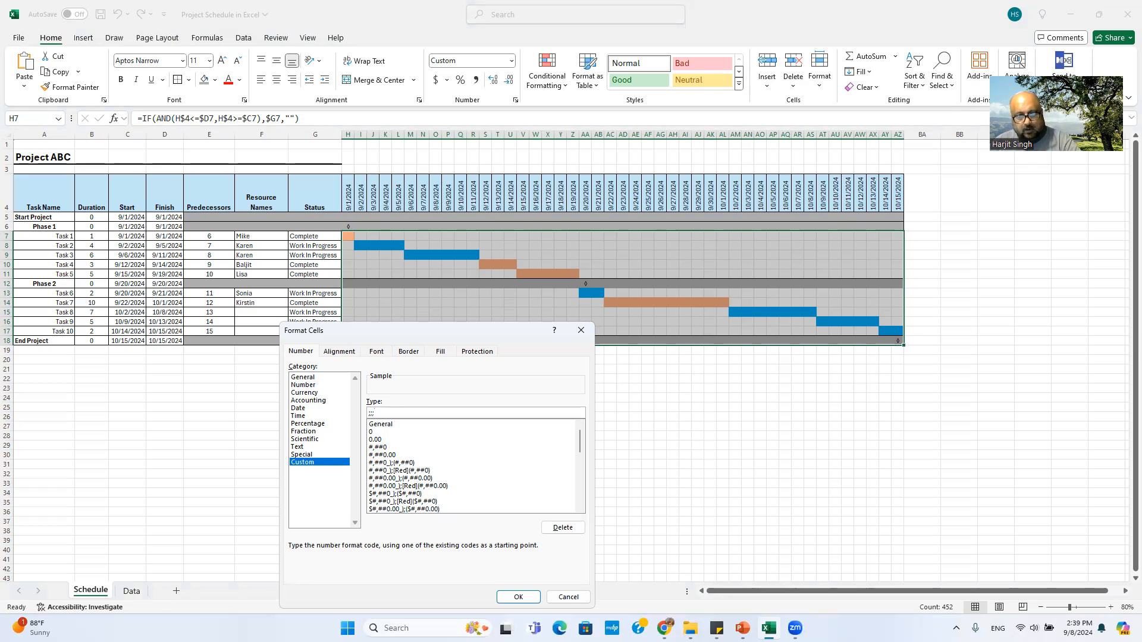
{"action": "left_click", "coordinate": [568, 597]}
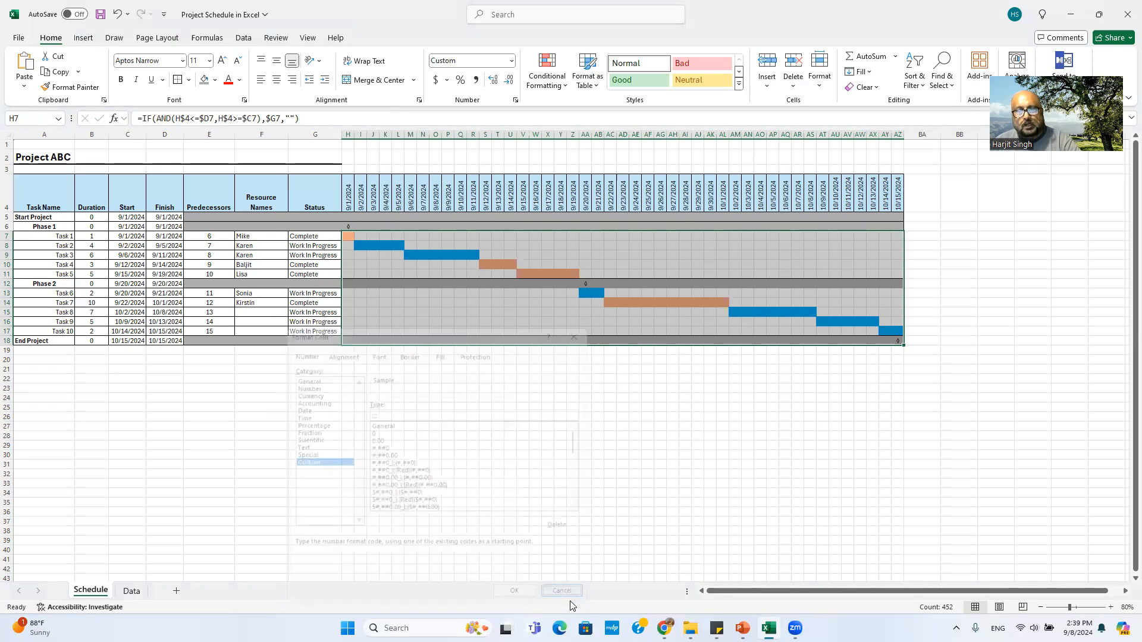
{"action": "left_click", "coordinate": [422, 265]}
{"action": "left_click", "coordinate": [367, 244]}
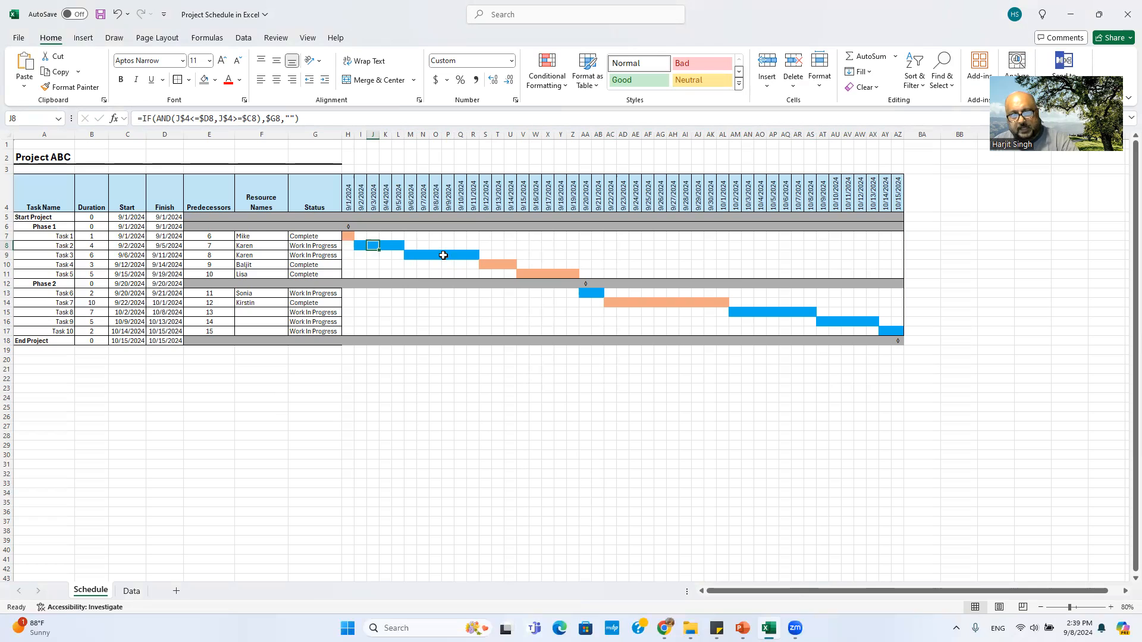
{"action": "left_click", "coordinate": [551, 270]}
{"action": "left_click", "coordinate": [630, 264]}
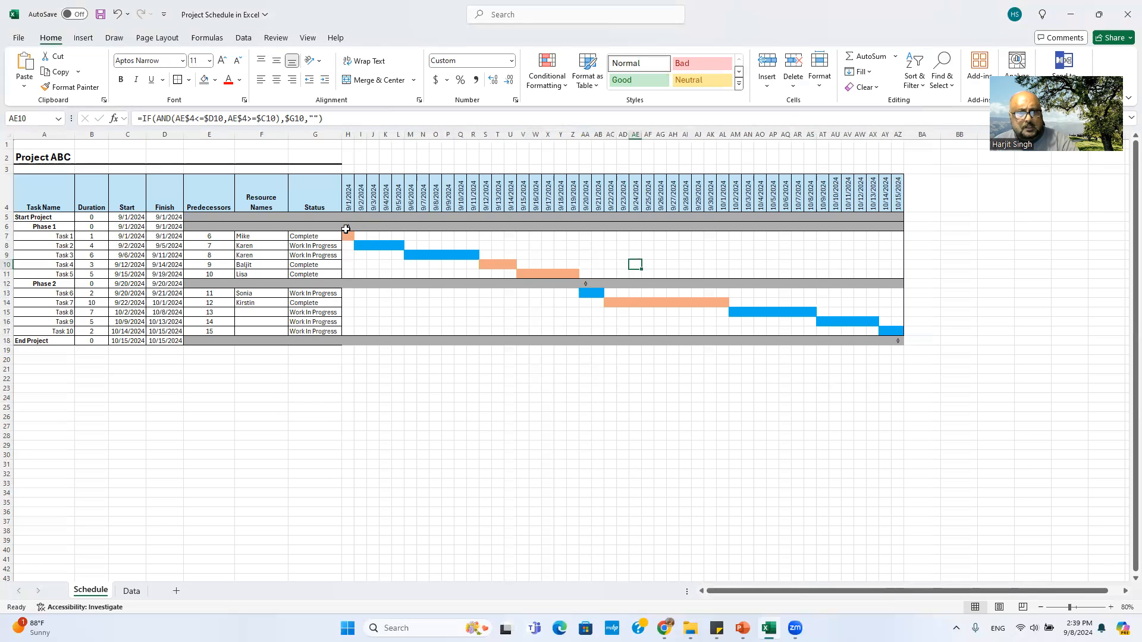
{"action": "left_click", "coordinate": [346, 229]}
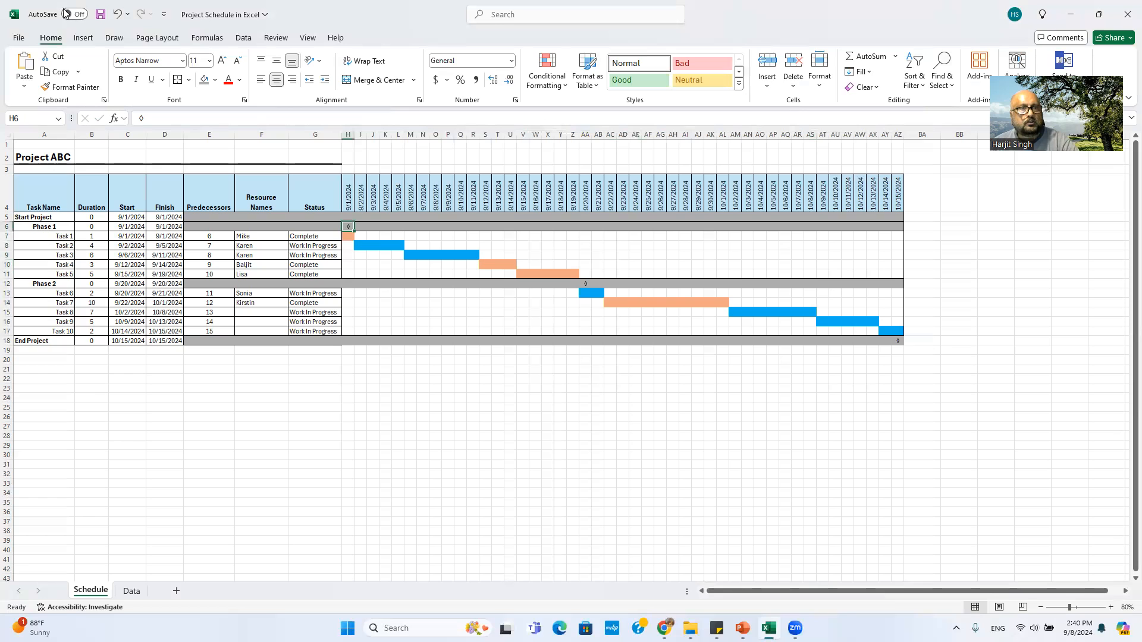
Step: Insert the lozenge ◊ (25CA) symbol into H6, then check milestone cells AA12 and AZ18
{"action": "left_click", "coordinate": [83, 37]}
{"action": "left_click", "coordinate": [968, 77]}
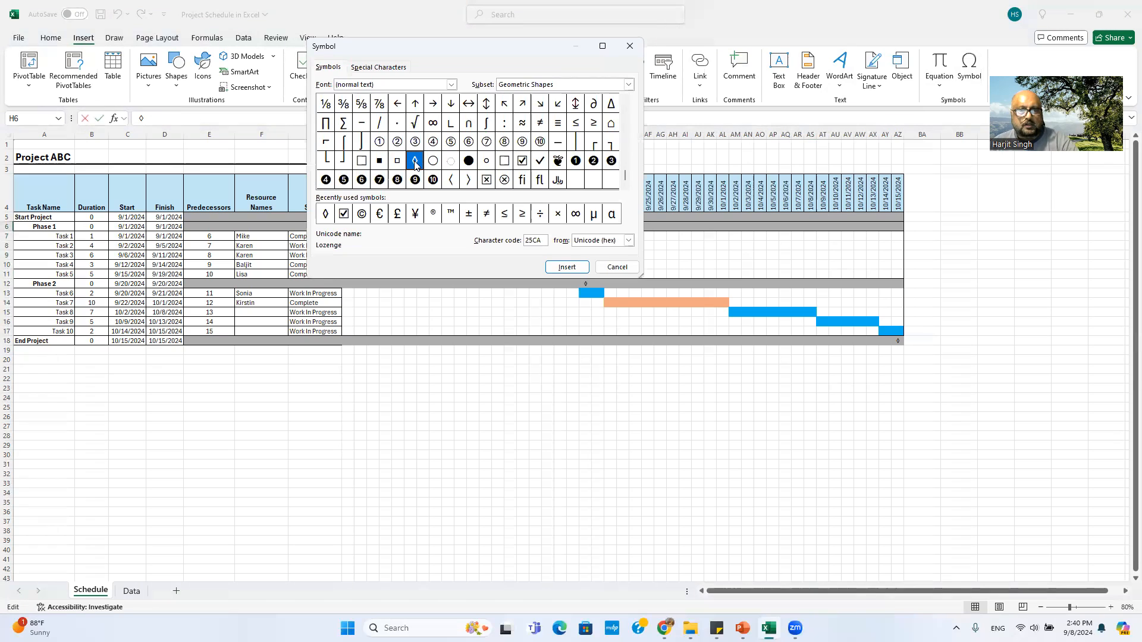
{"action": "left_click", "coordinate": [564, 266]}
{"action": "left_click", "coordinate": [628, 266]}
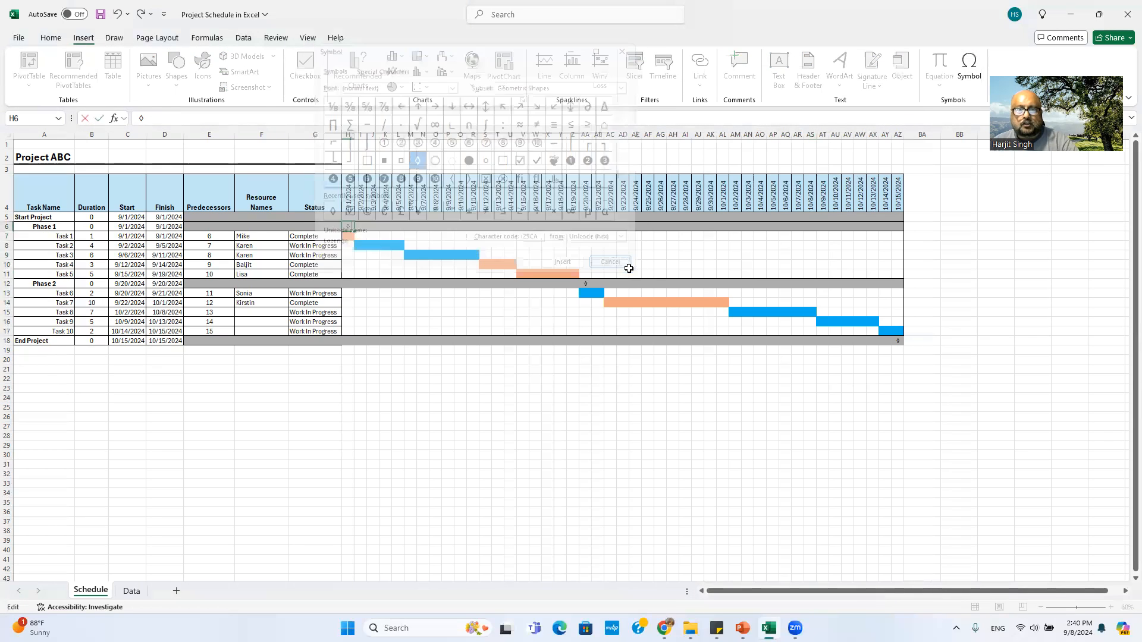
{"action": "left_click", "coordinate": [423, 378]}
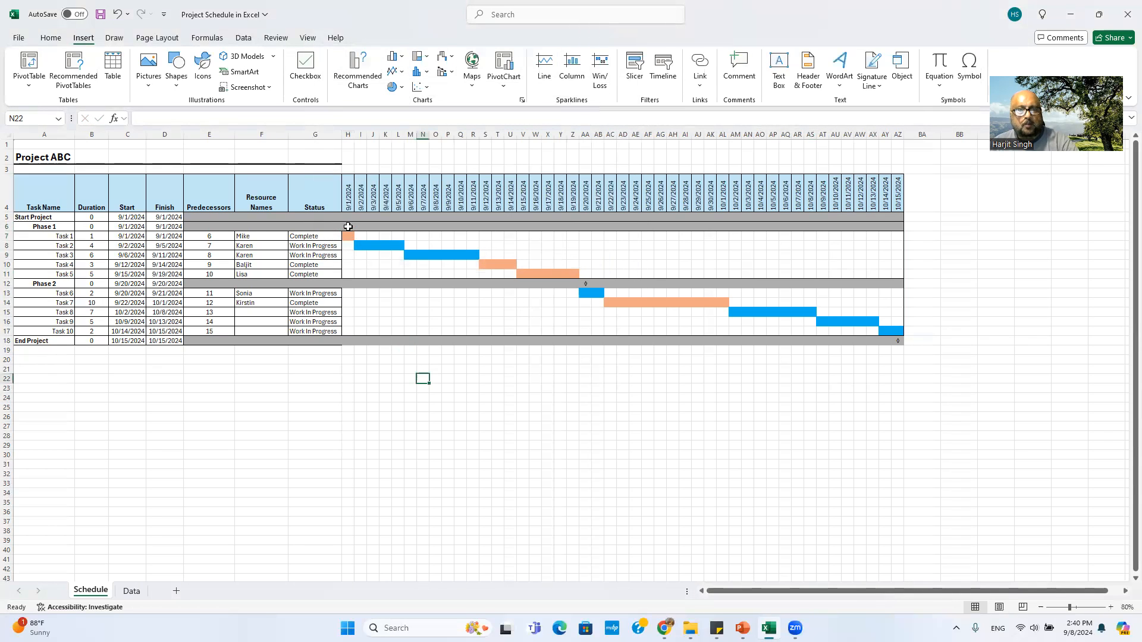
{"action": "left_click", "coordinate": [586, 284]}
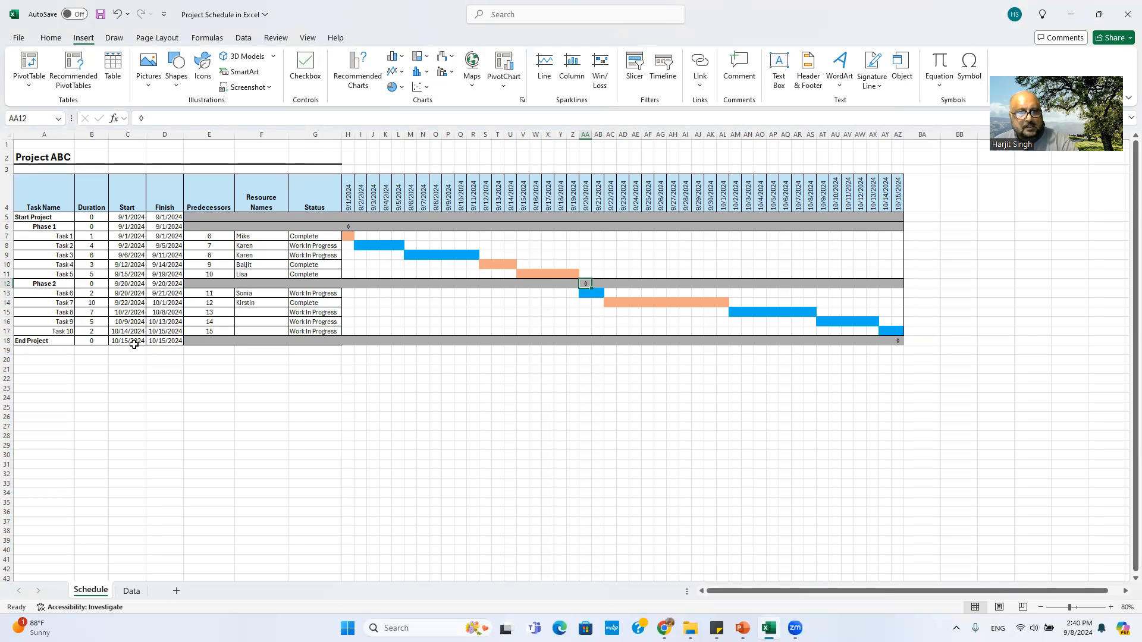
{"action": "left_click", "coordinate": [897, 342]}
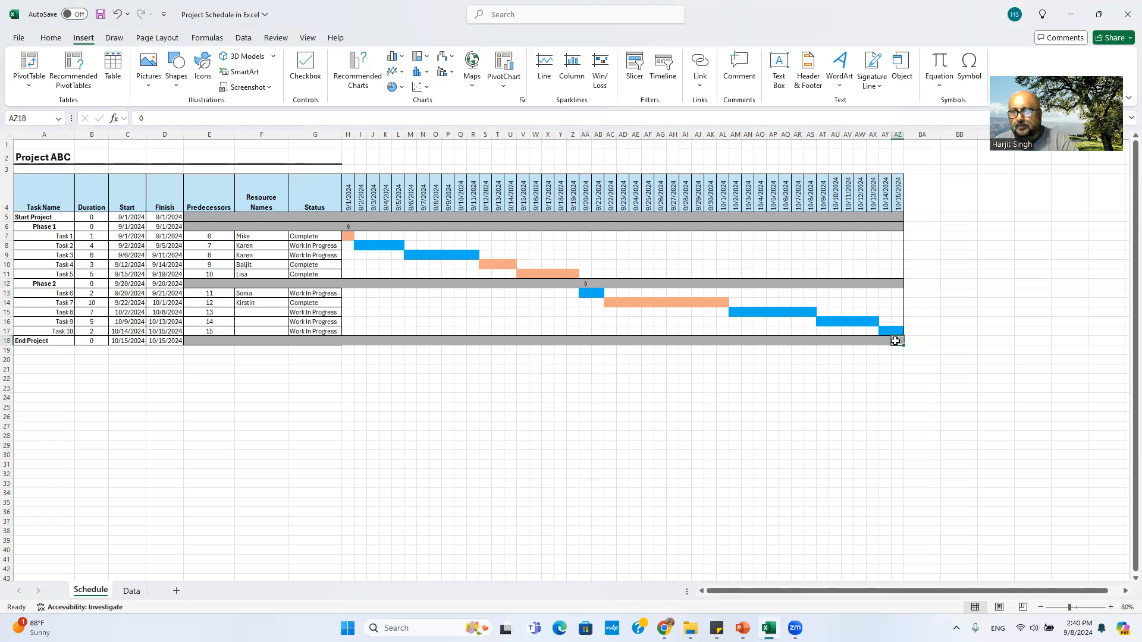